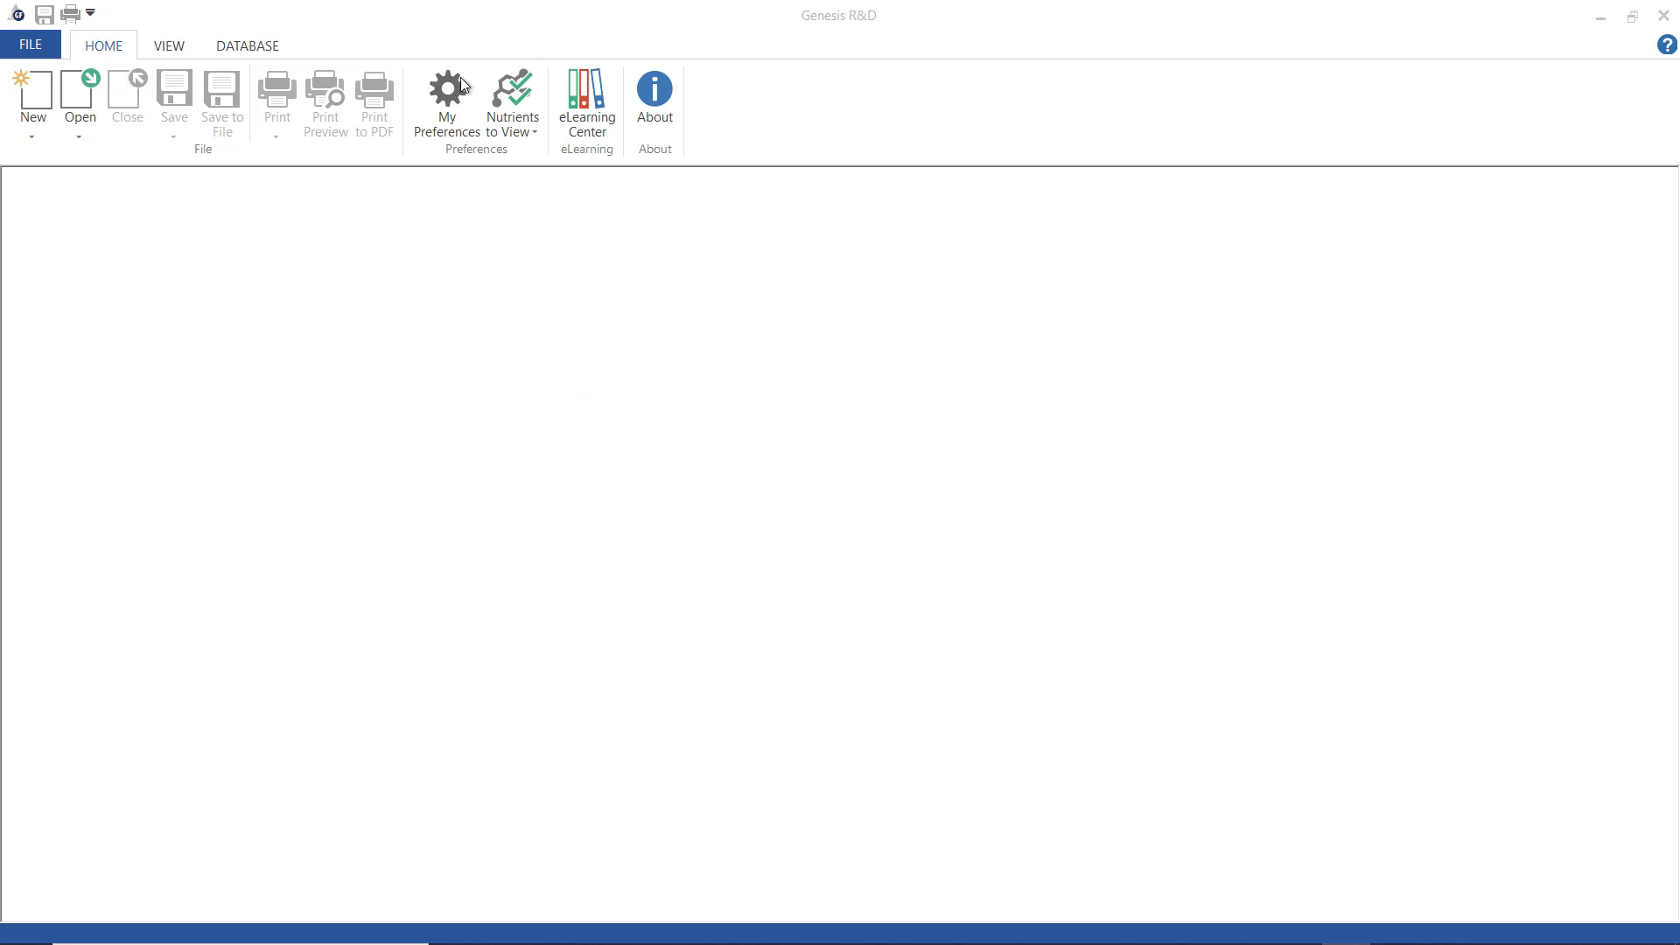
# Set the nutrients to view to "Label - US 2016 Mandatory and Sulfites" and review the nutrients in that list.
pyautogui.click(515, 132)
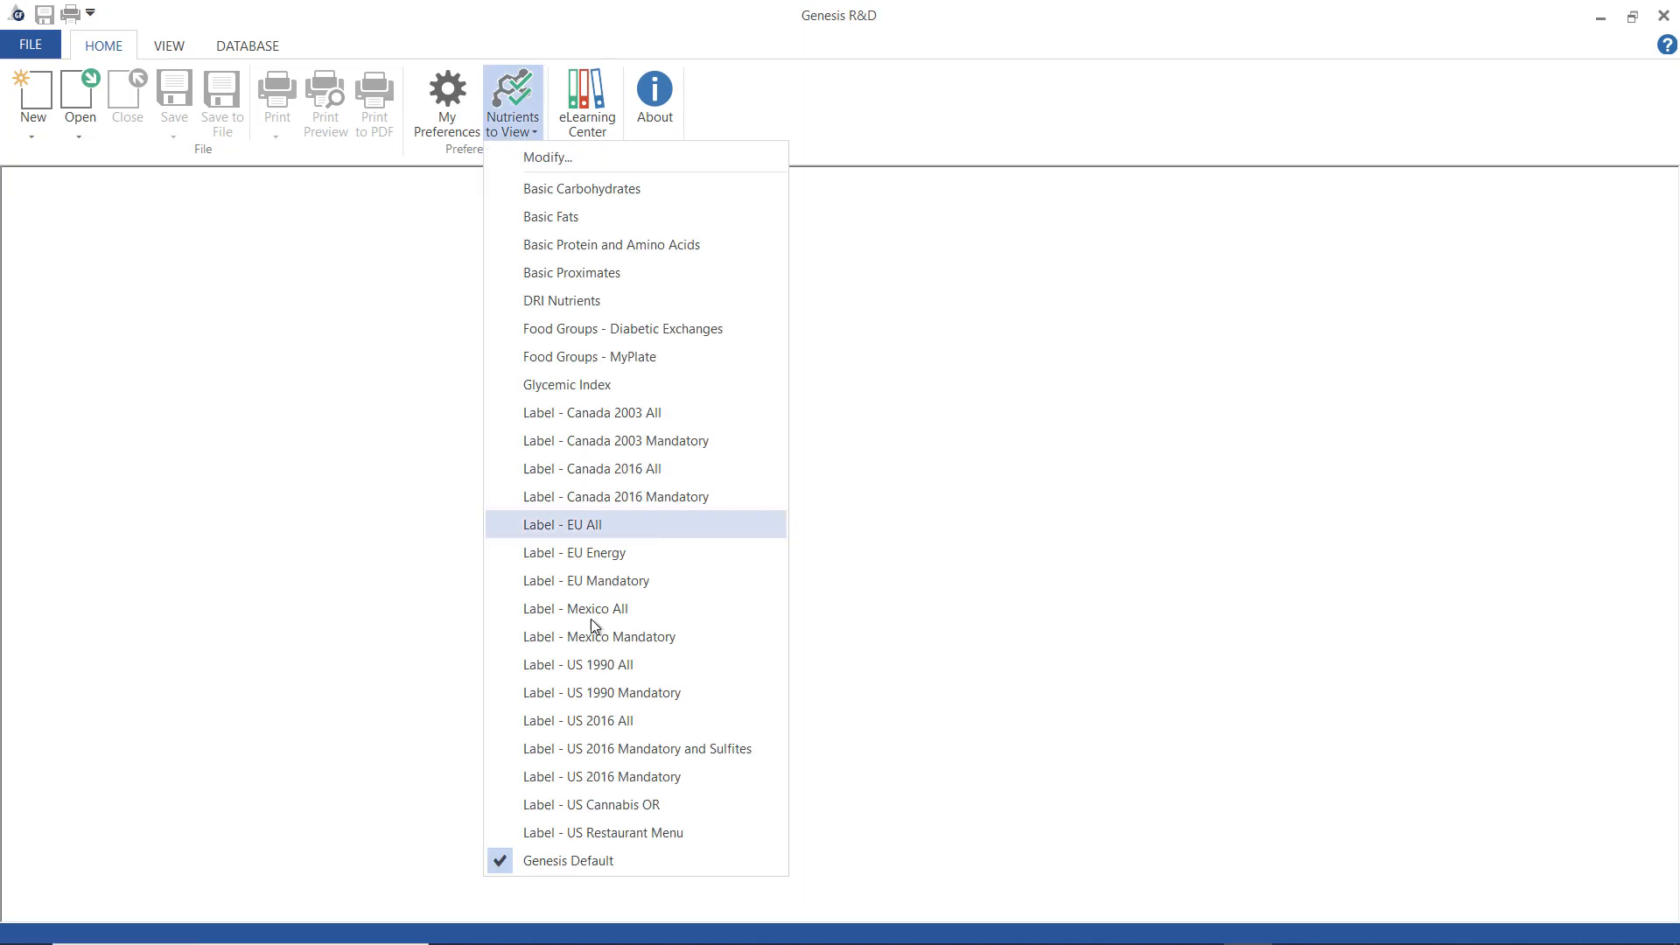
pyautogui.click(558, 745)
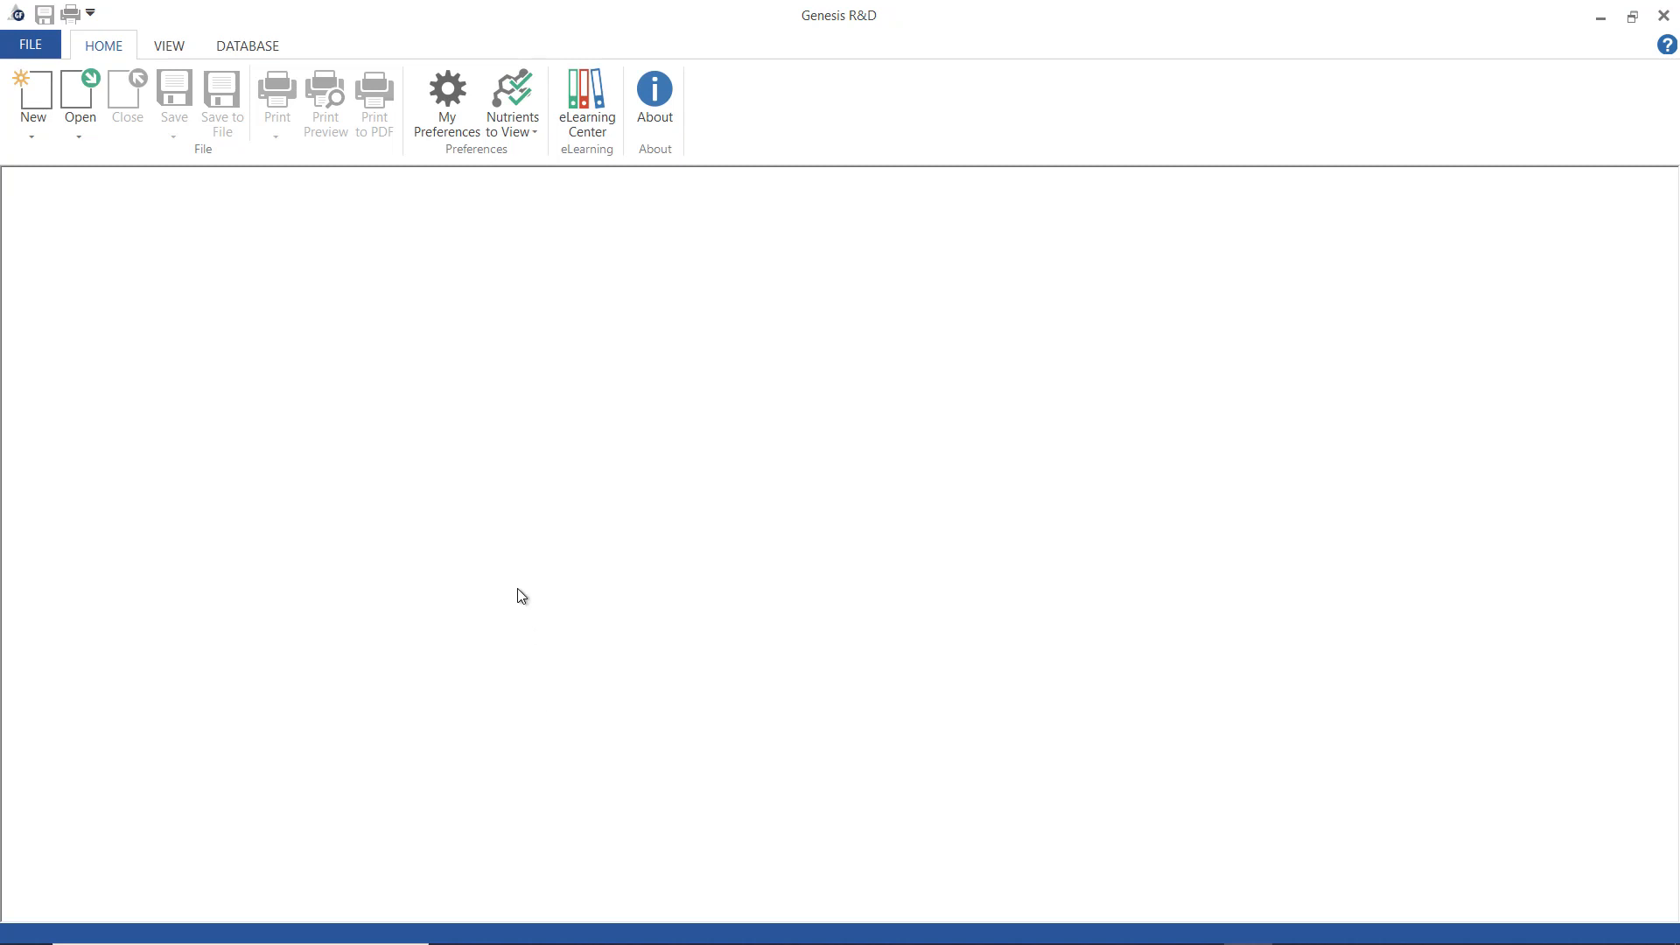
pyautogui.click(525, 134)
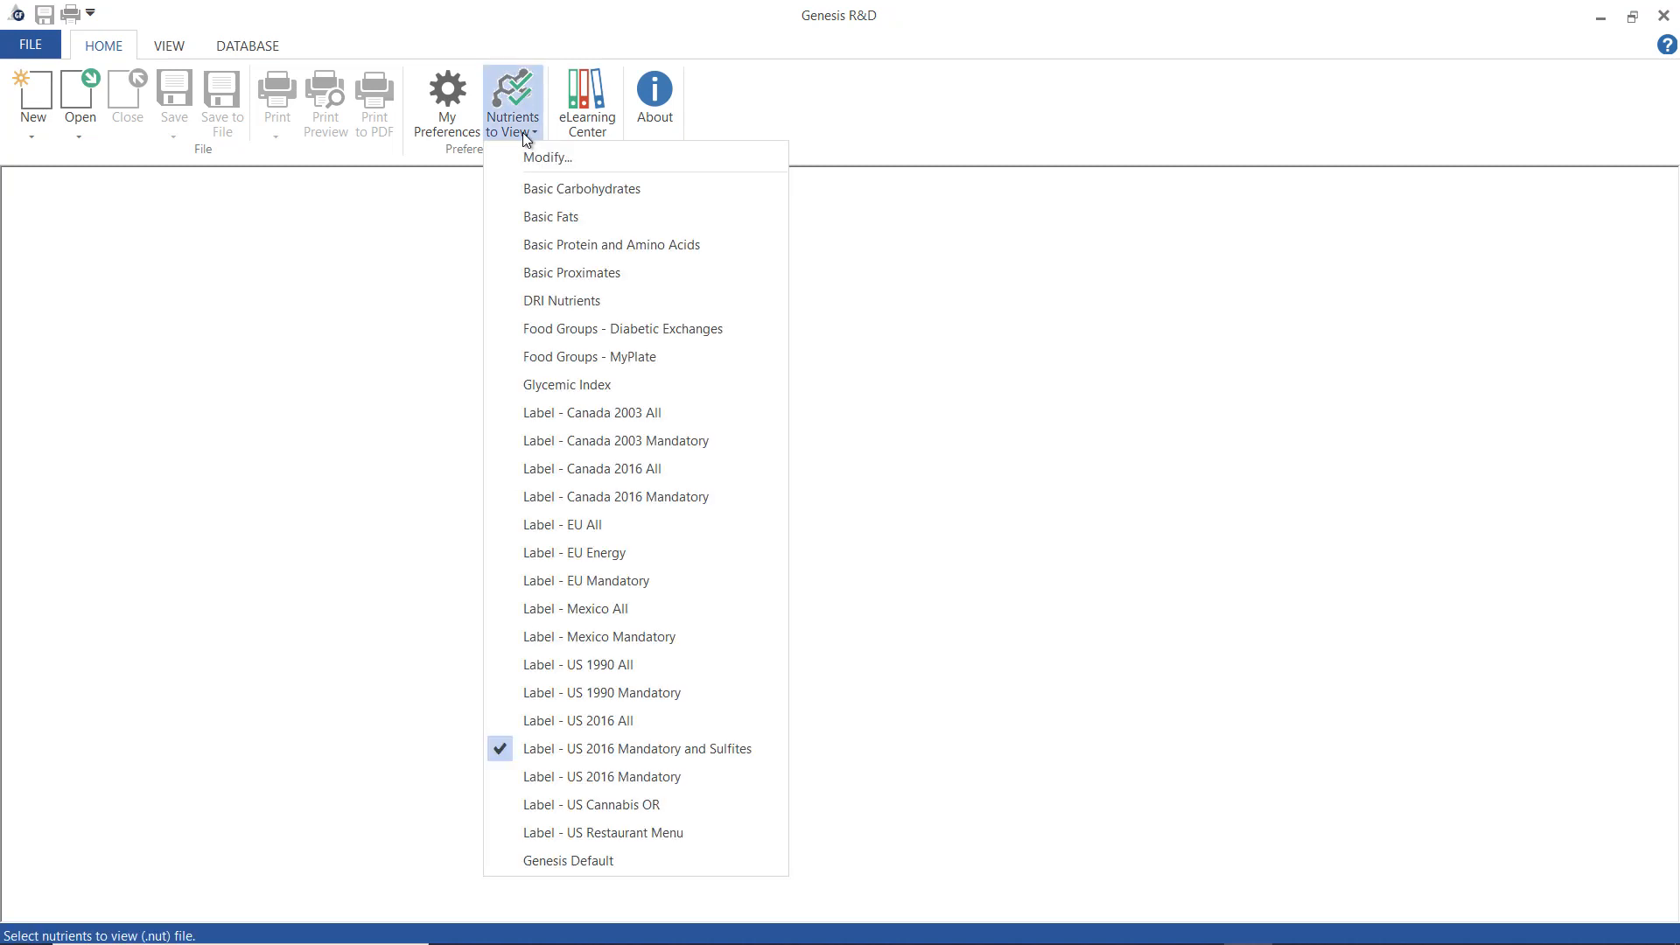
pyautogui.click(537, 164)
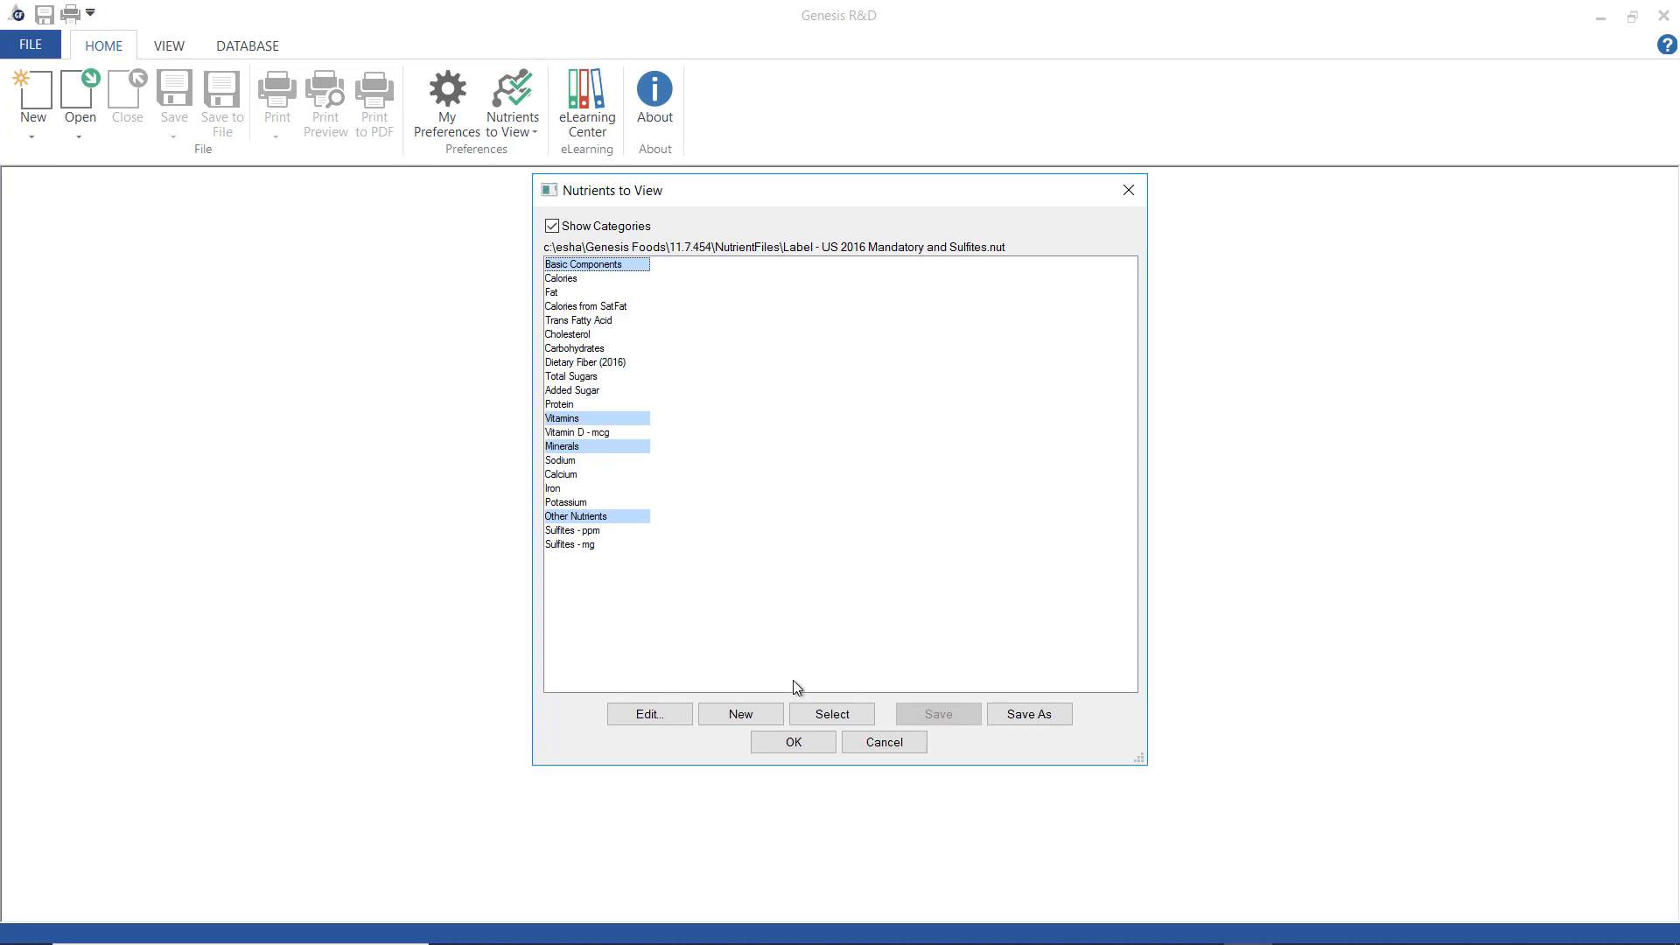
pyautogui.click(821, 750)
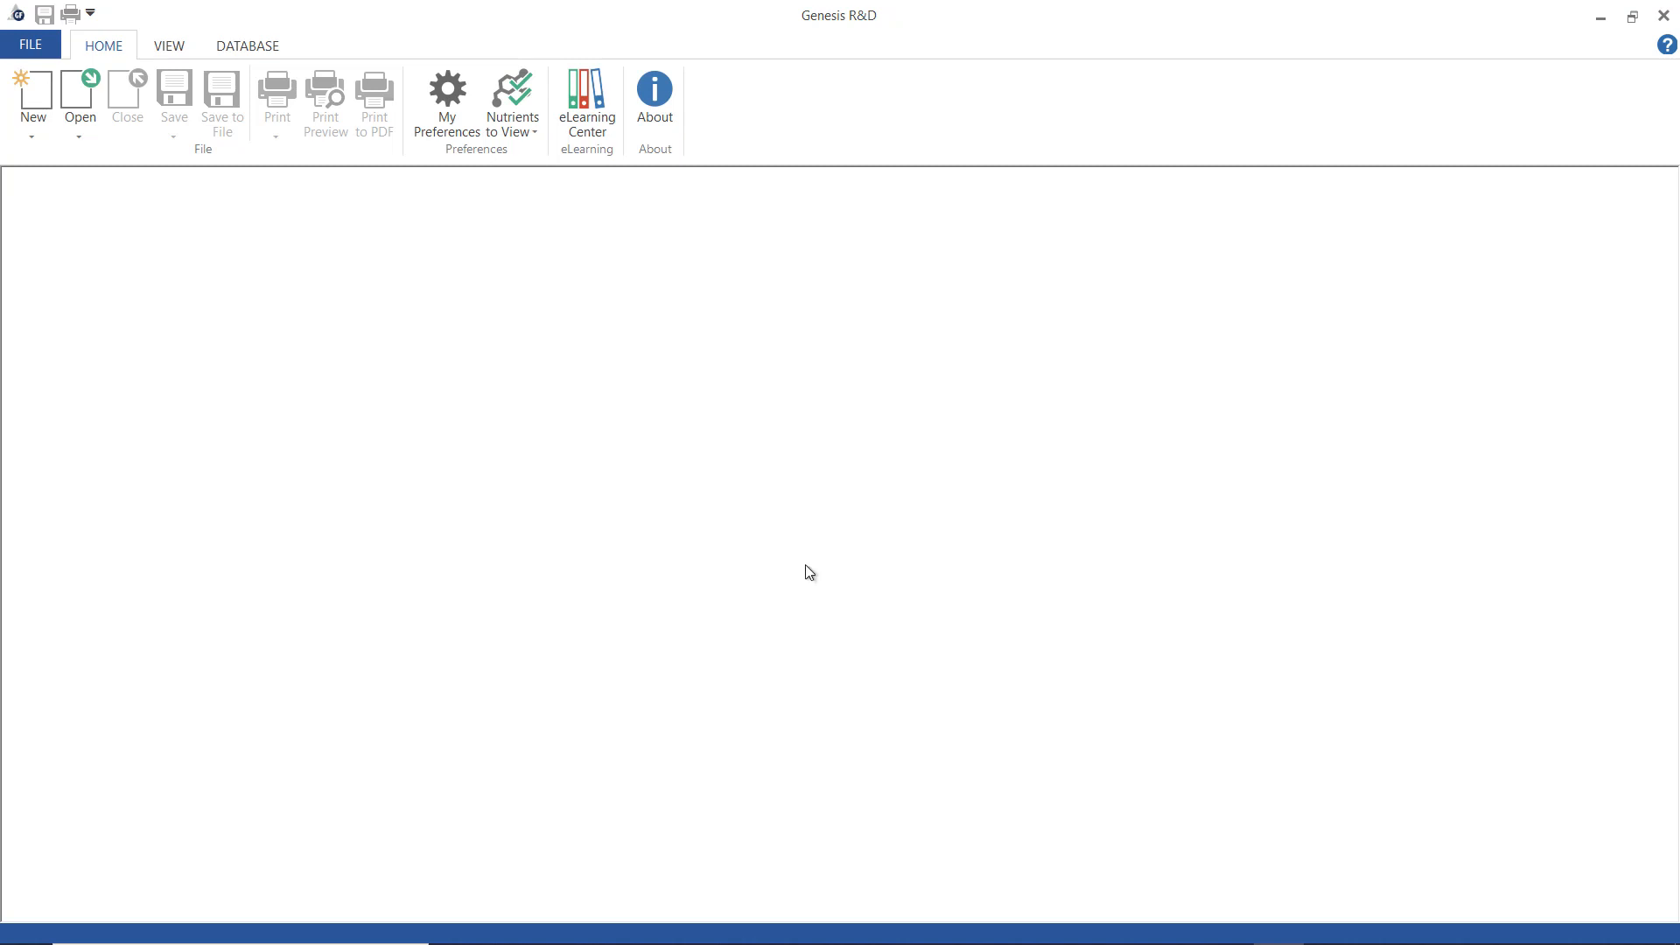
# Search the ingredients for "apricot dried" and open the USDA ingredient "apricot, dried, halves".
pyautogui.click(78, 131)
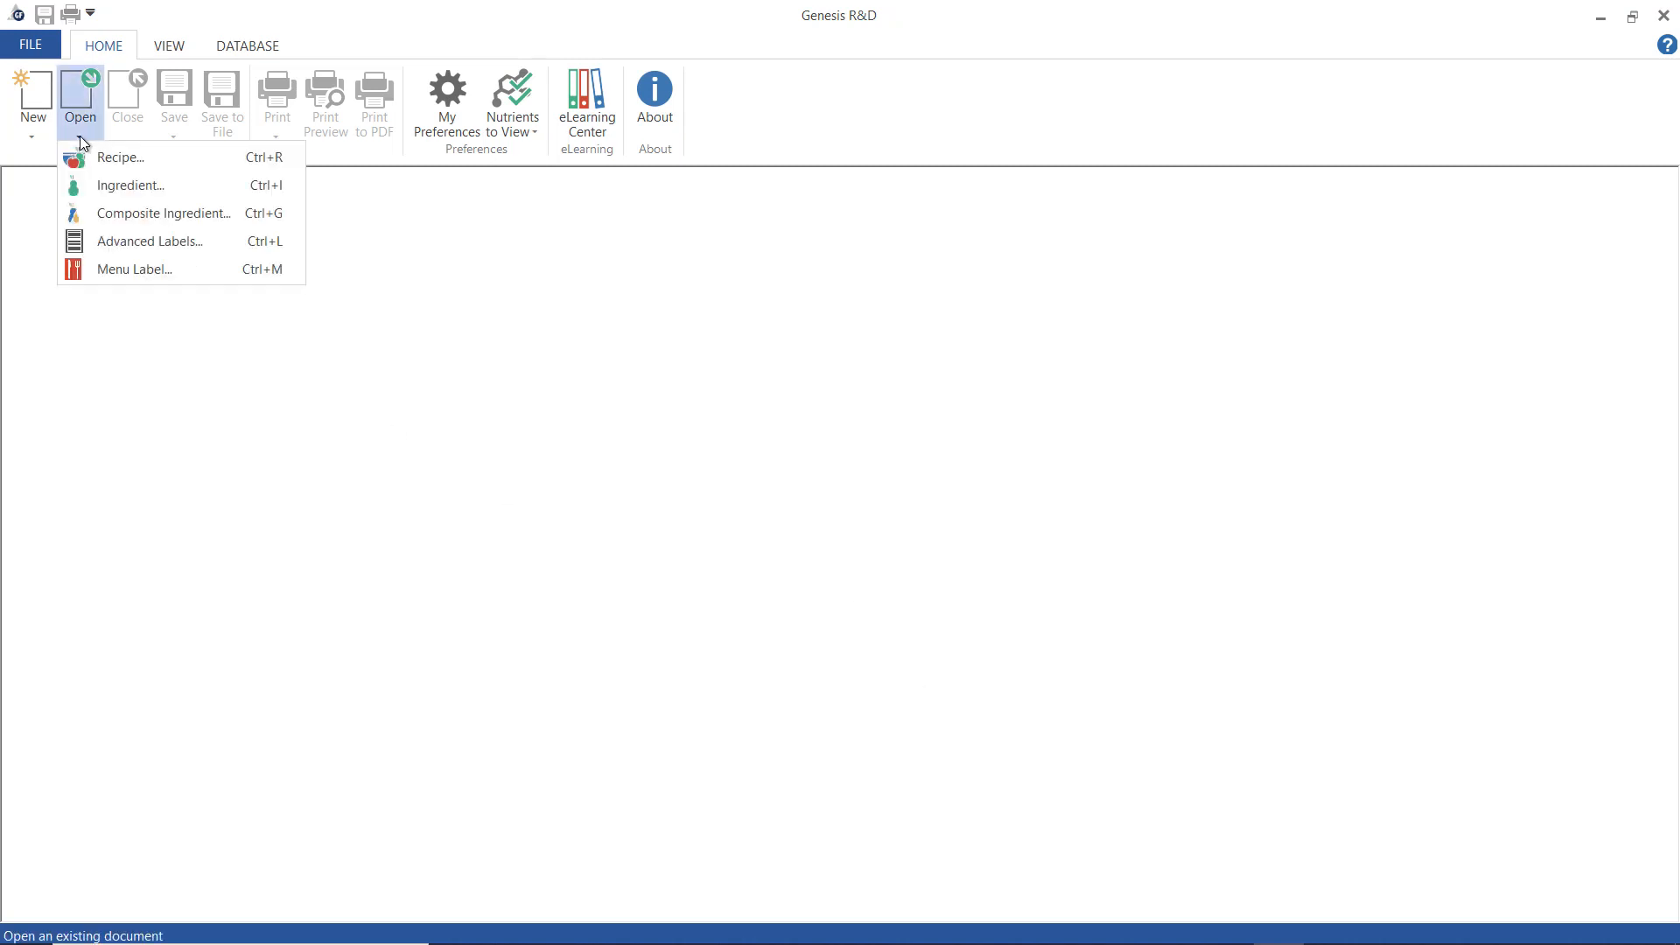
pyautogui.click(115, 188)
pyautogui.write('apr')
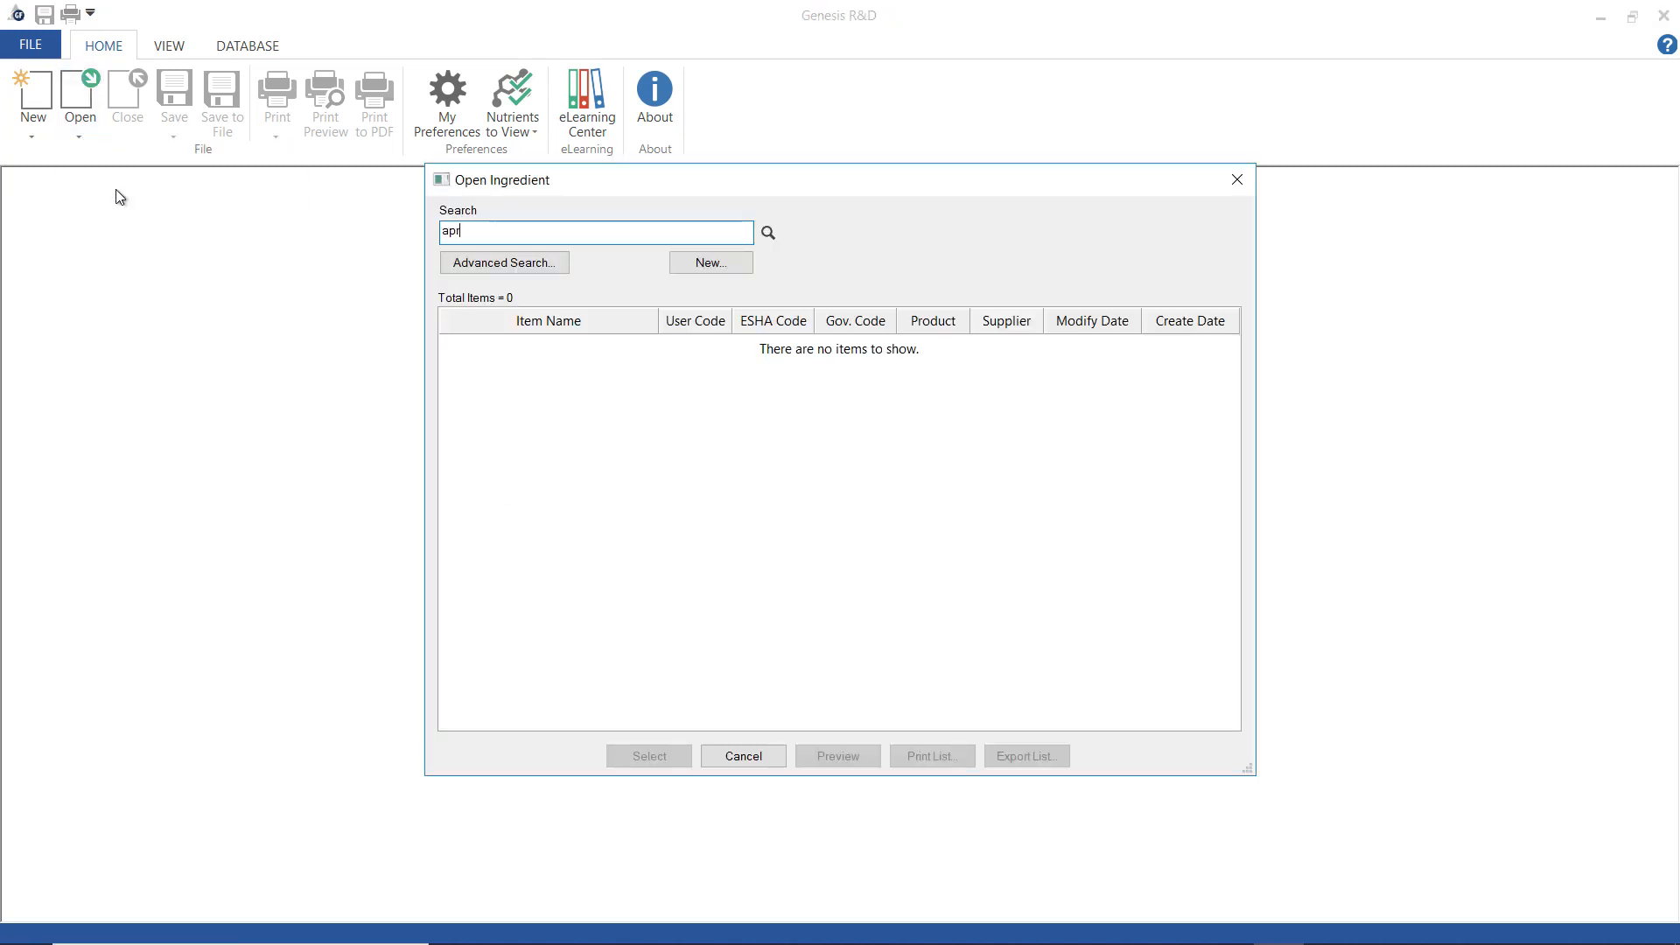
pyautogui.write('icot dried')
pyautogui.press('Return')
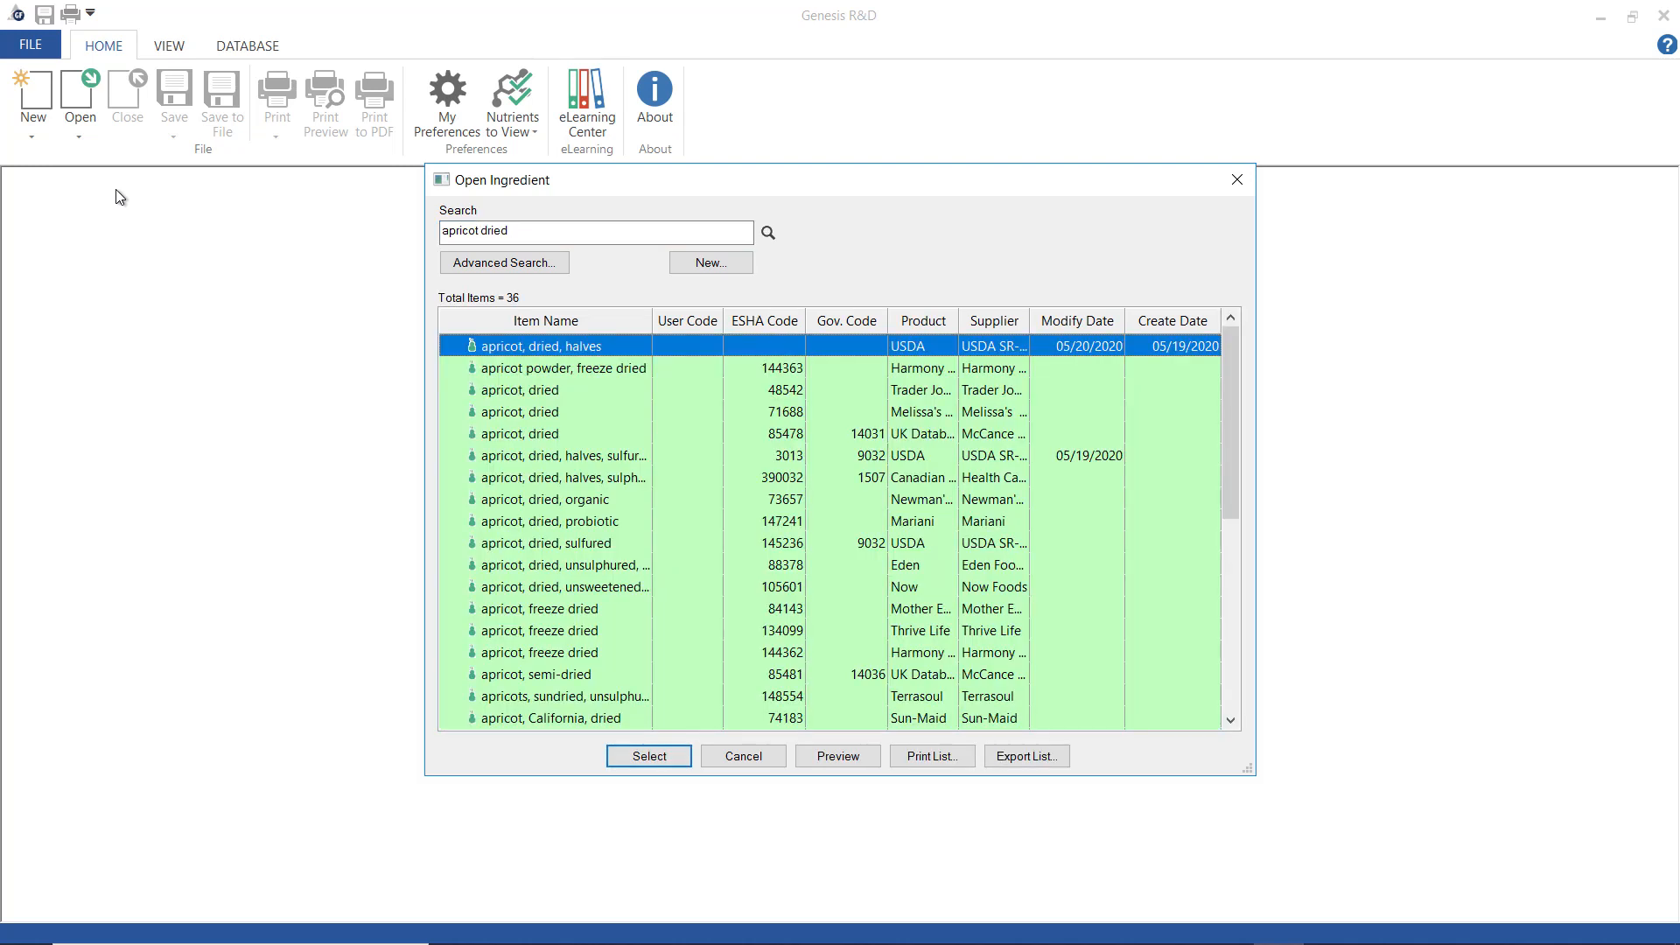
pyautogui.doubleClick(473, 344)
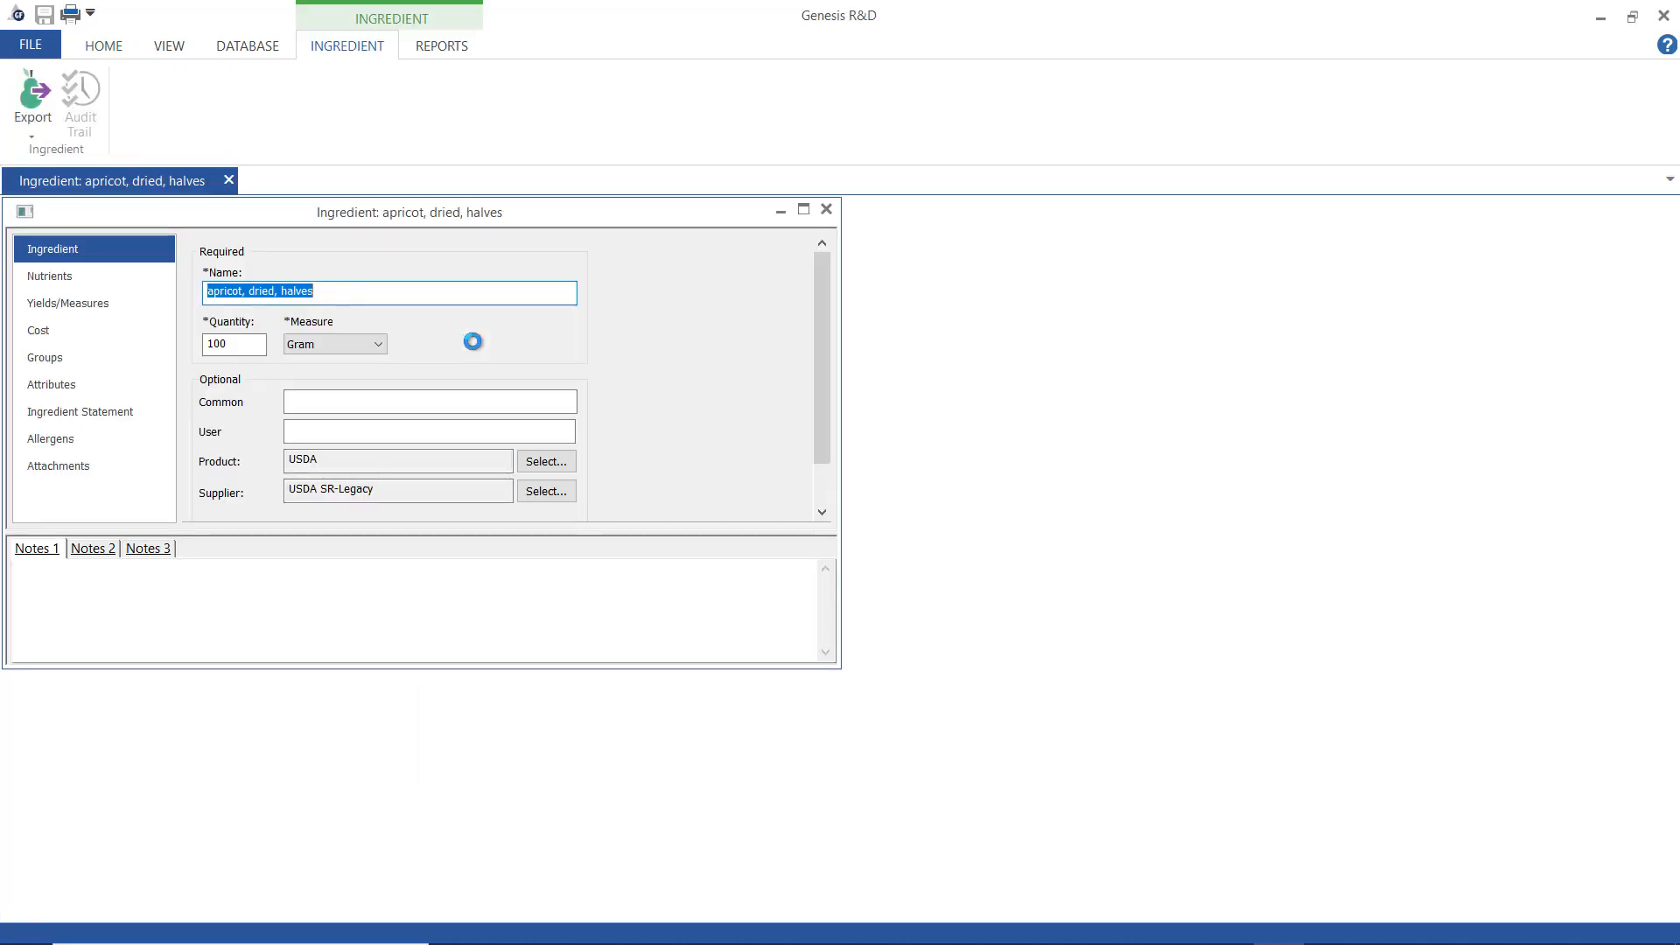
# Set the dried apricot ingredient's Sulfites - ppm nutrient value to 800.
pyautogui.click(105, 278)
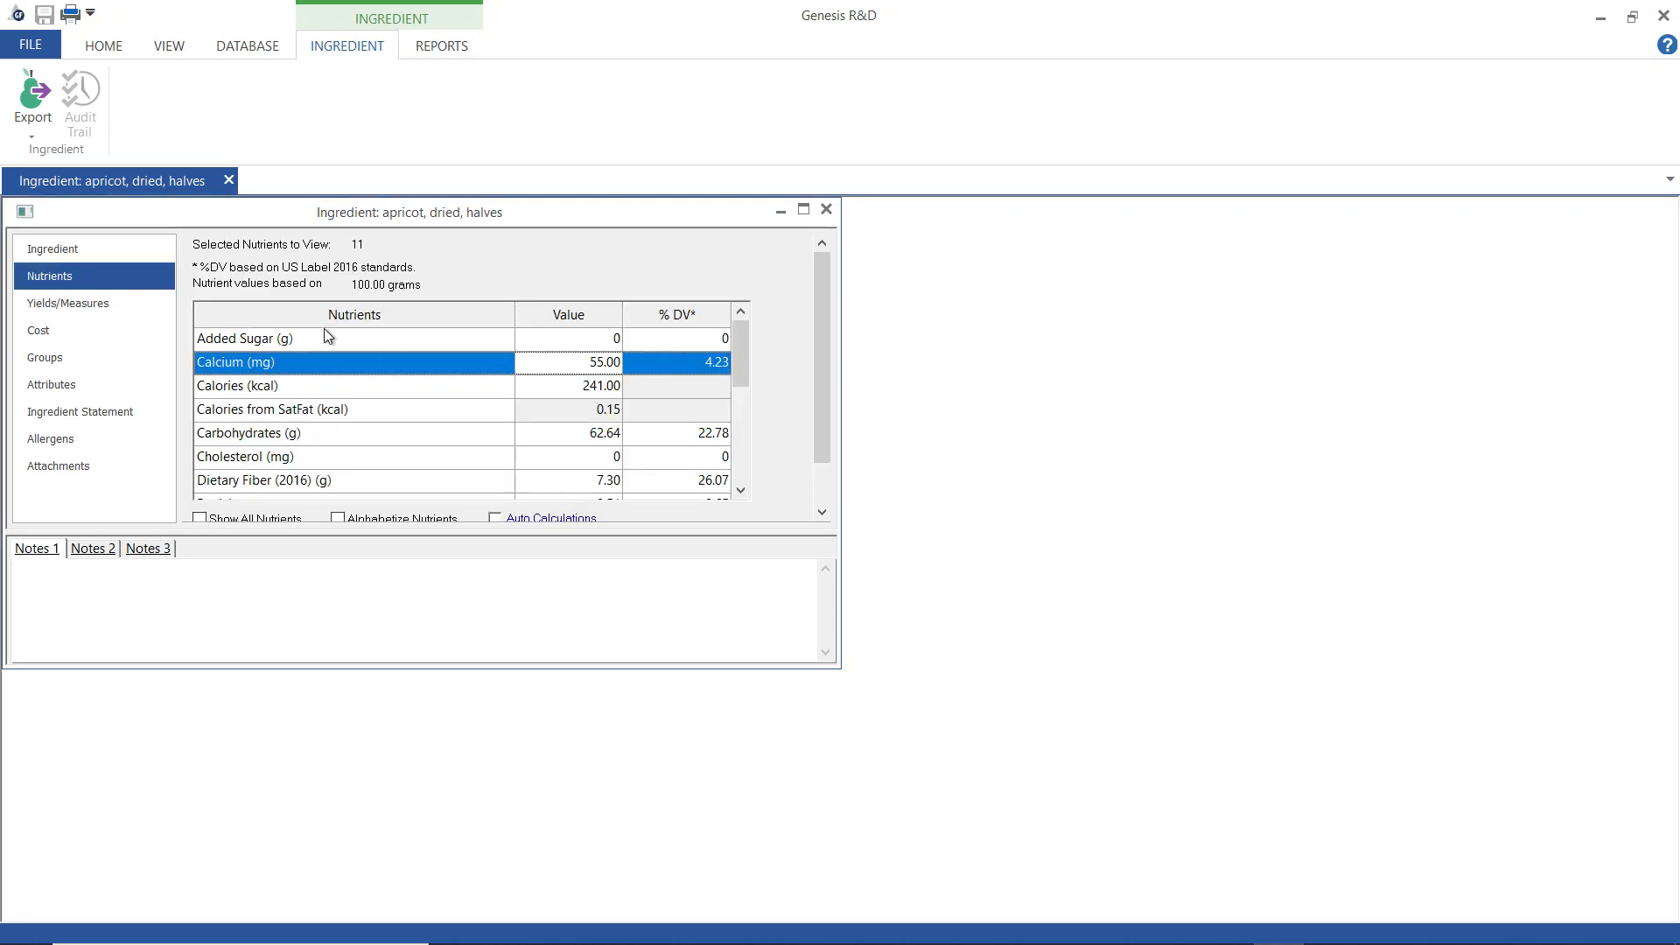
pyautogui.moveTo(740, 371); pyautogui.dragTo(740, 482)
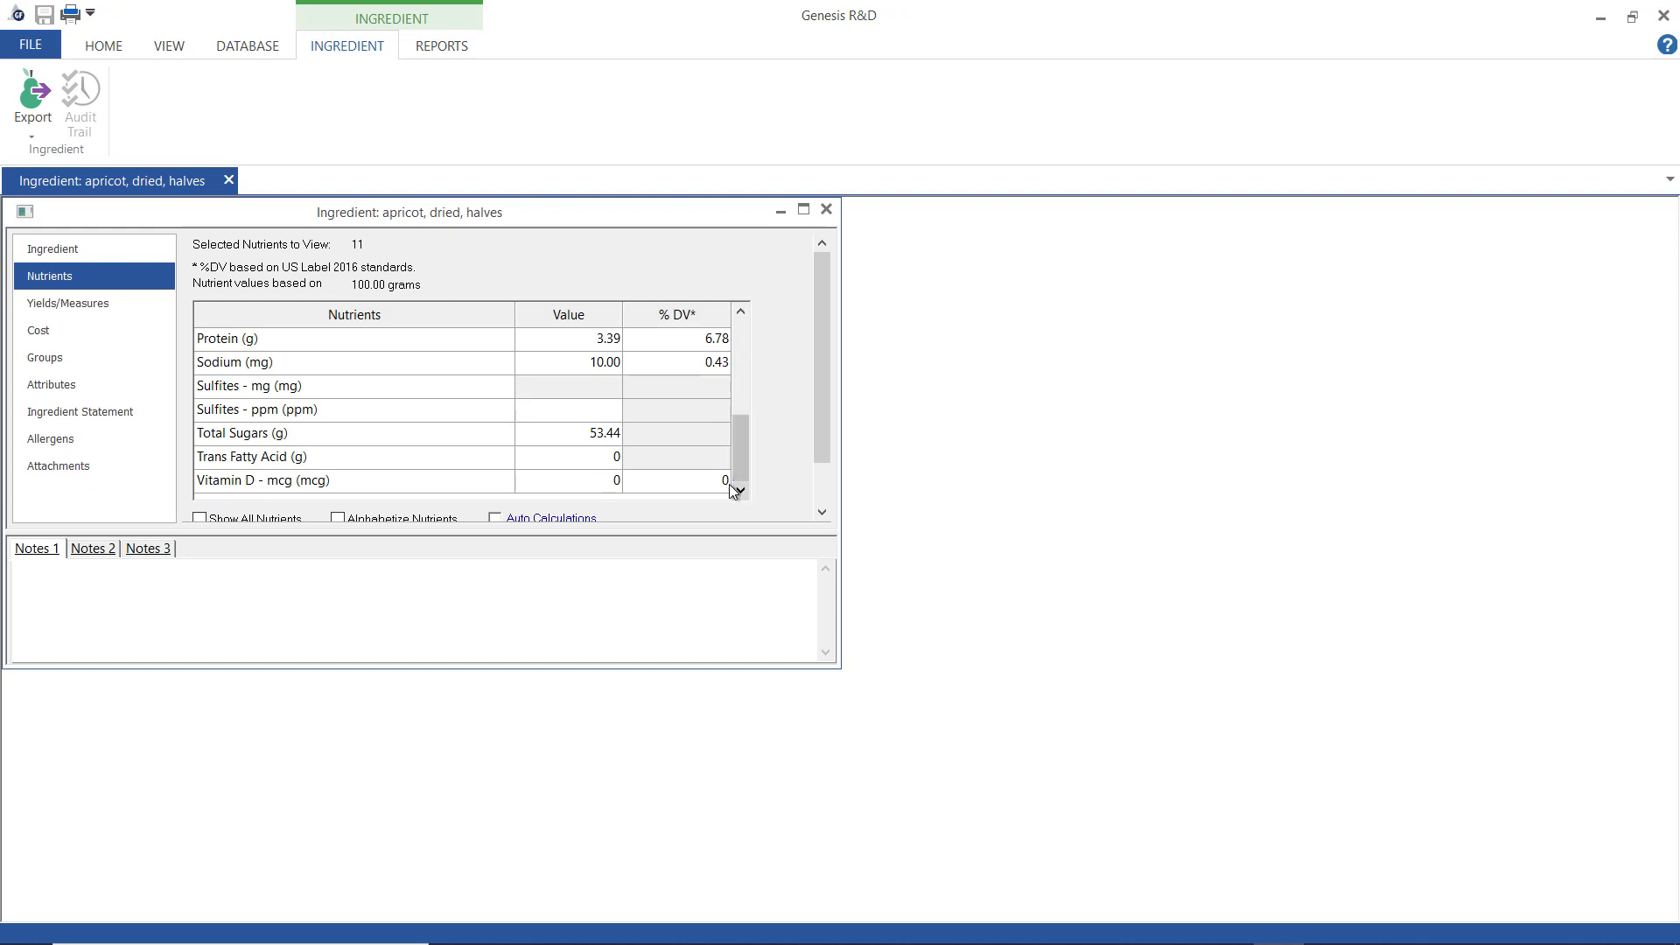
pyautogui.click(575, 402)
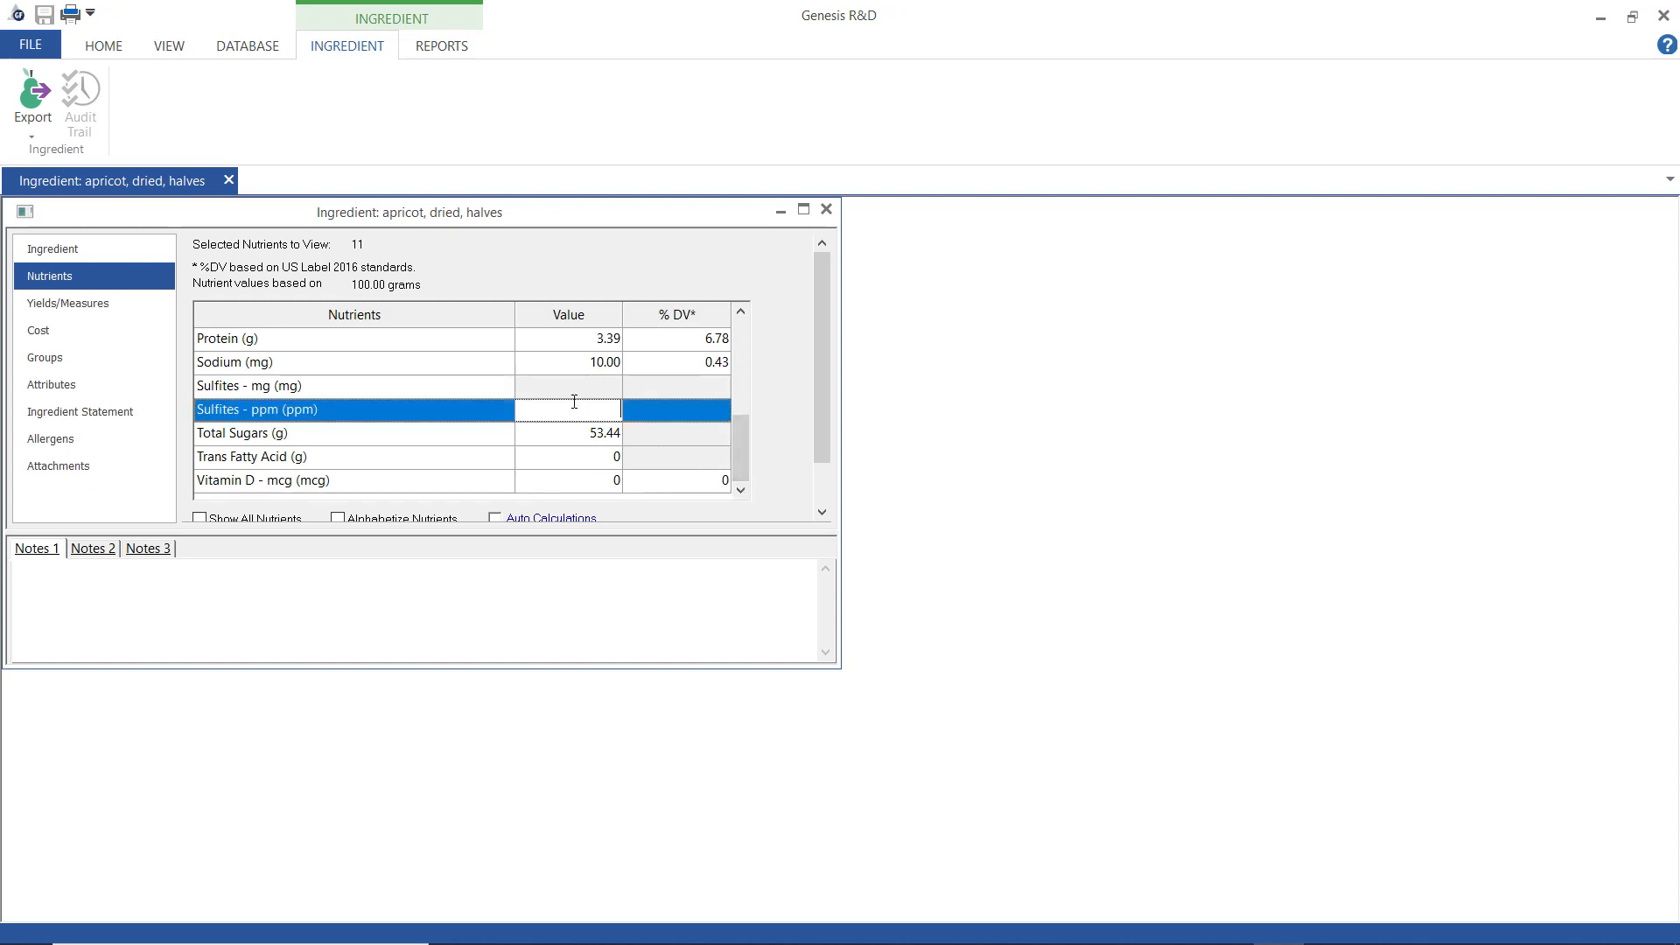
pyautogui.write('800')
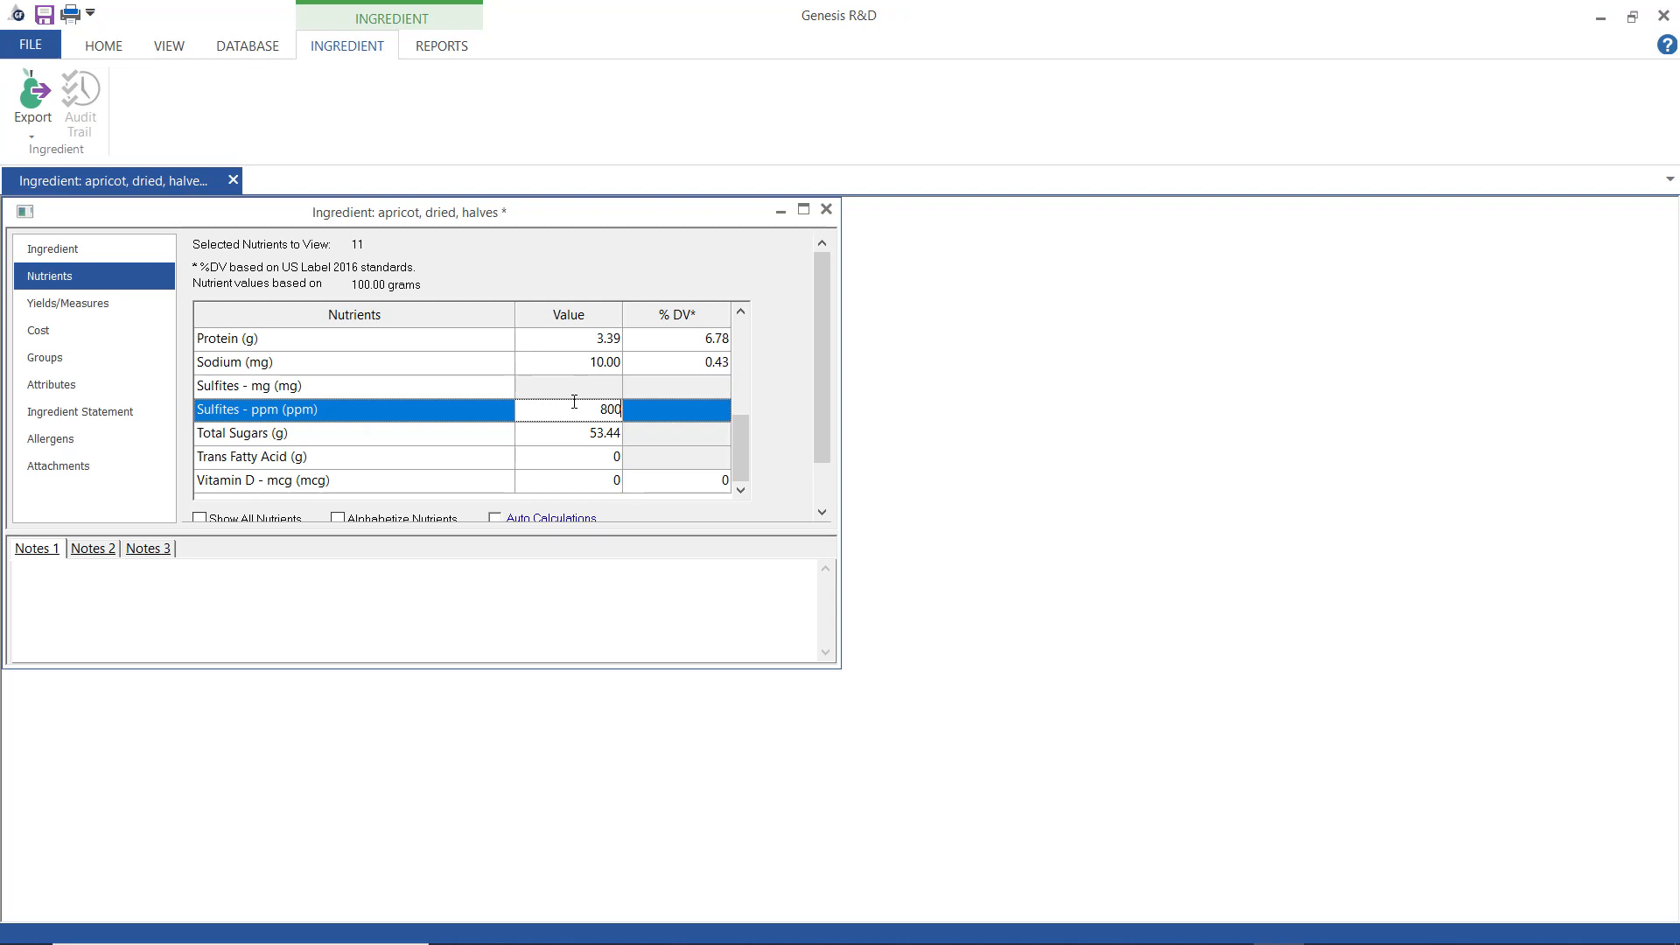
pyautogui.press('Return')
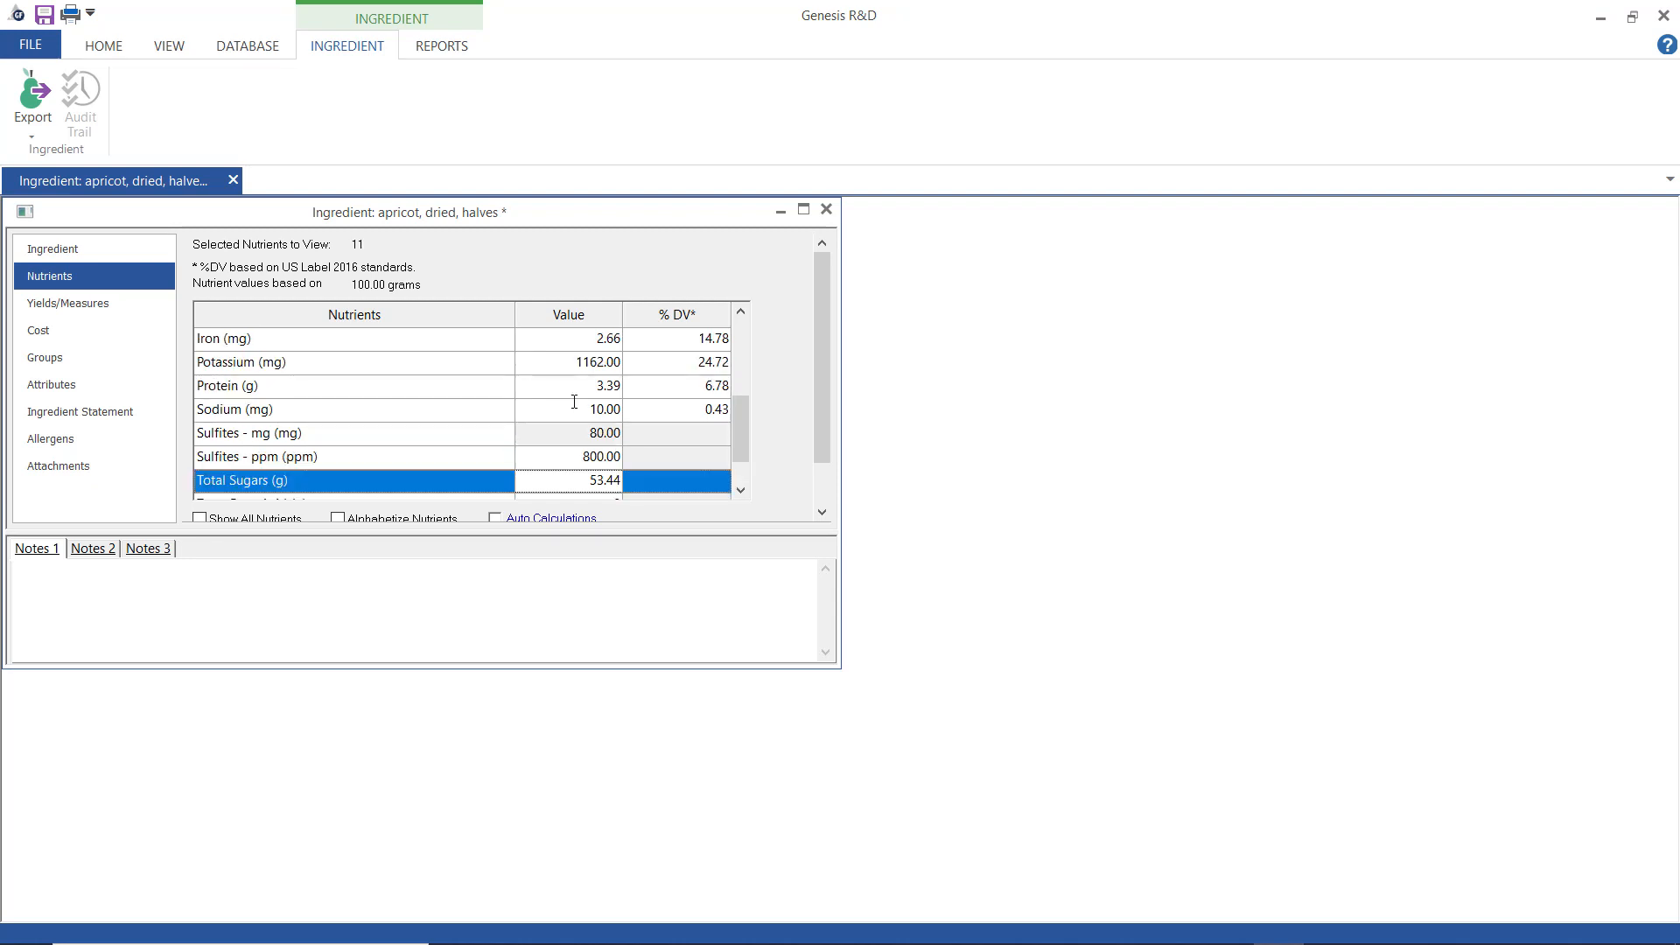
# Save the edited dried apricot ingredient and close it.
pyautogui.moveTo(745, 435); pyautogui.dragTo(743, 327)
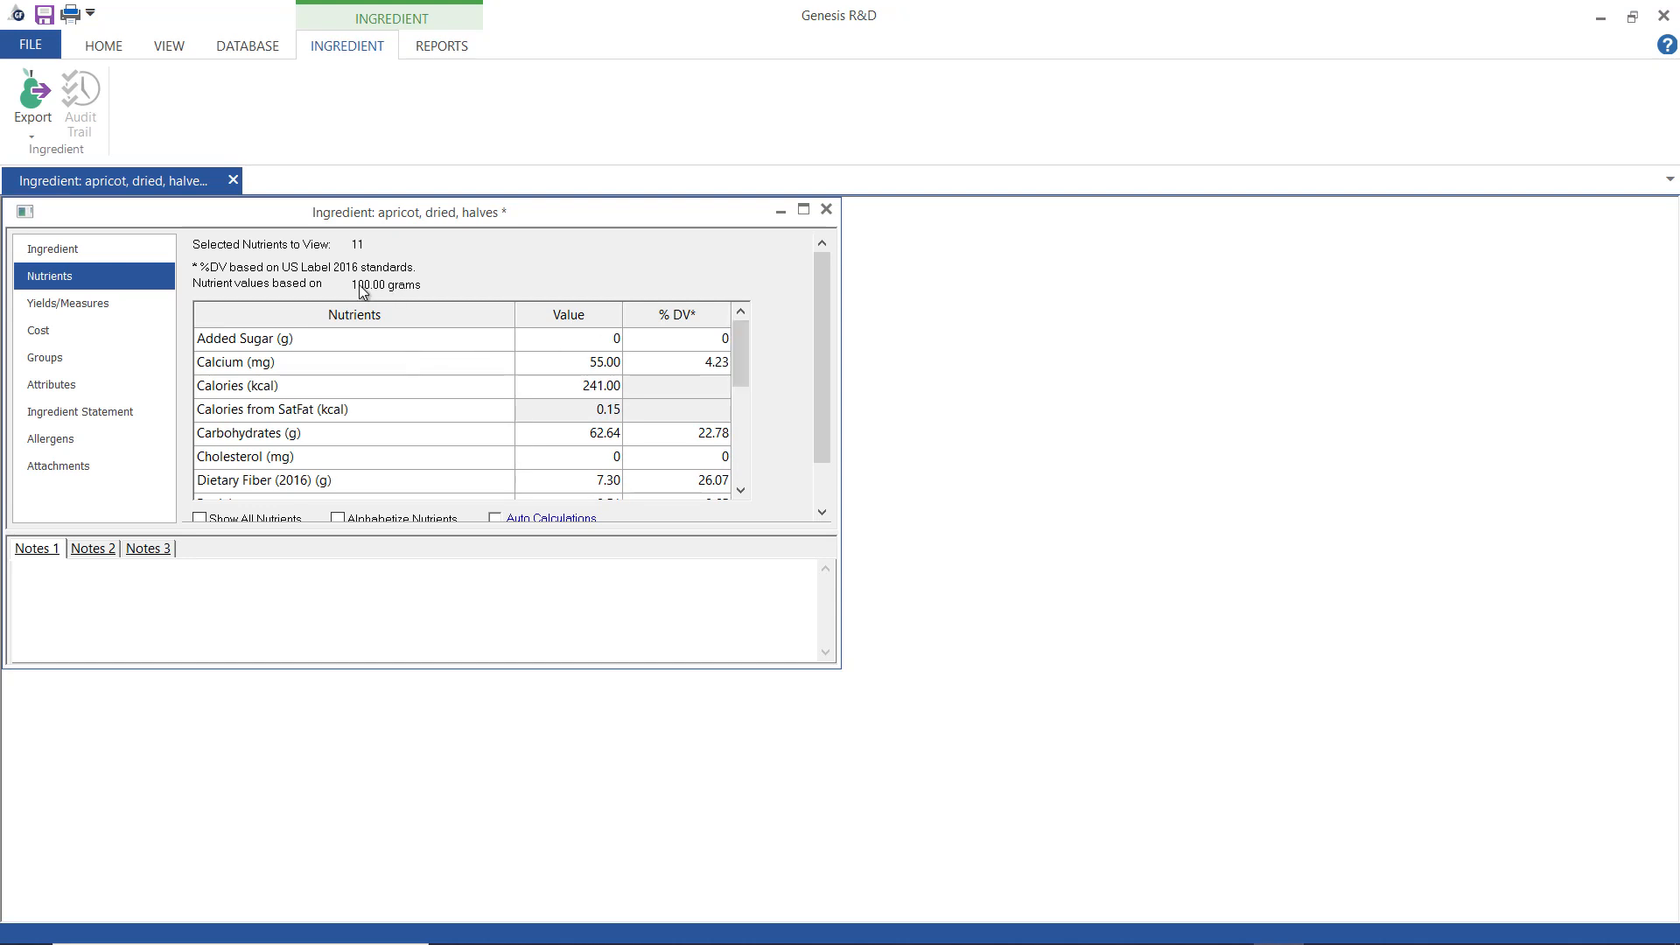
pyautogui.click(30, 44)
pyautogui.click(60, 184)
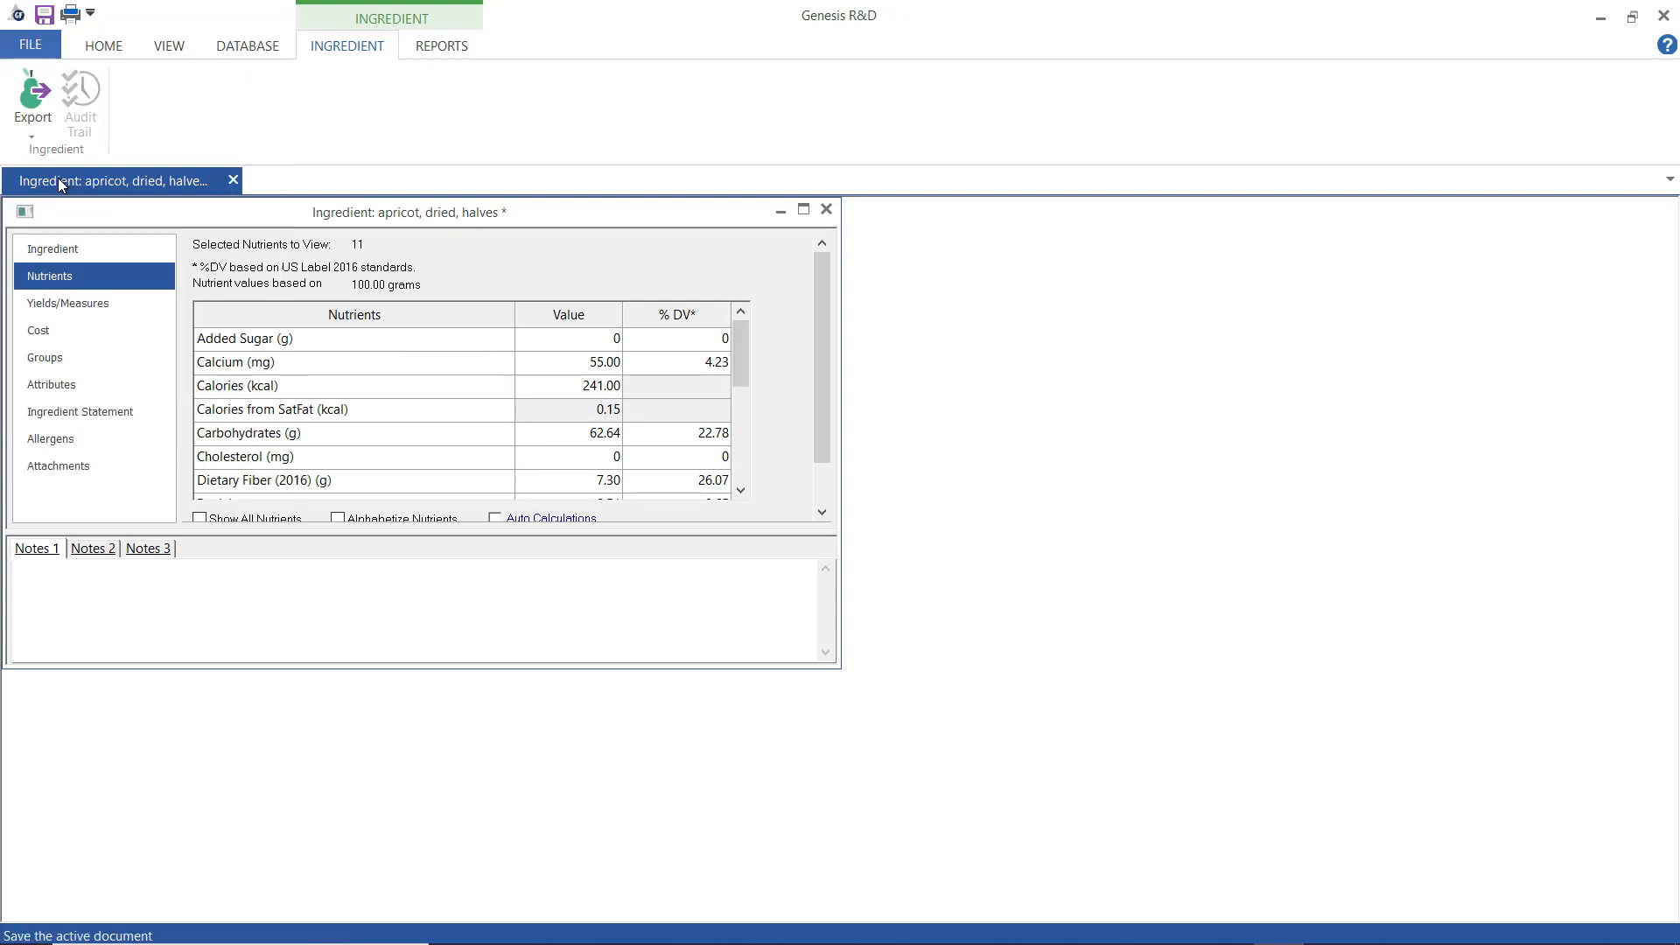
pyautogui.click(853, 541)
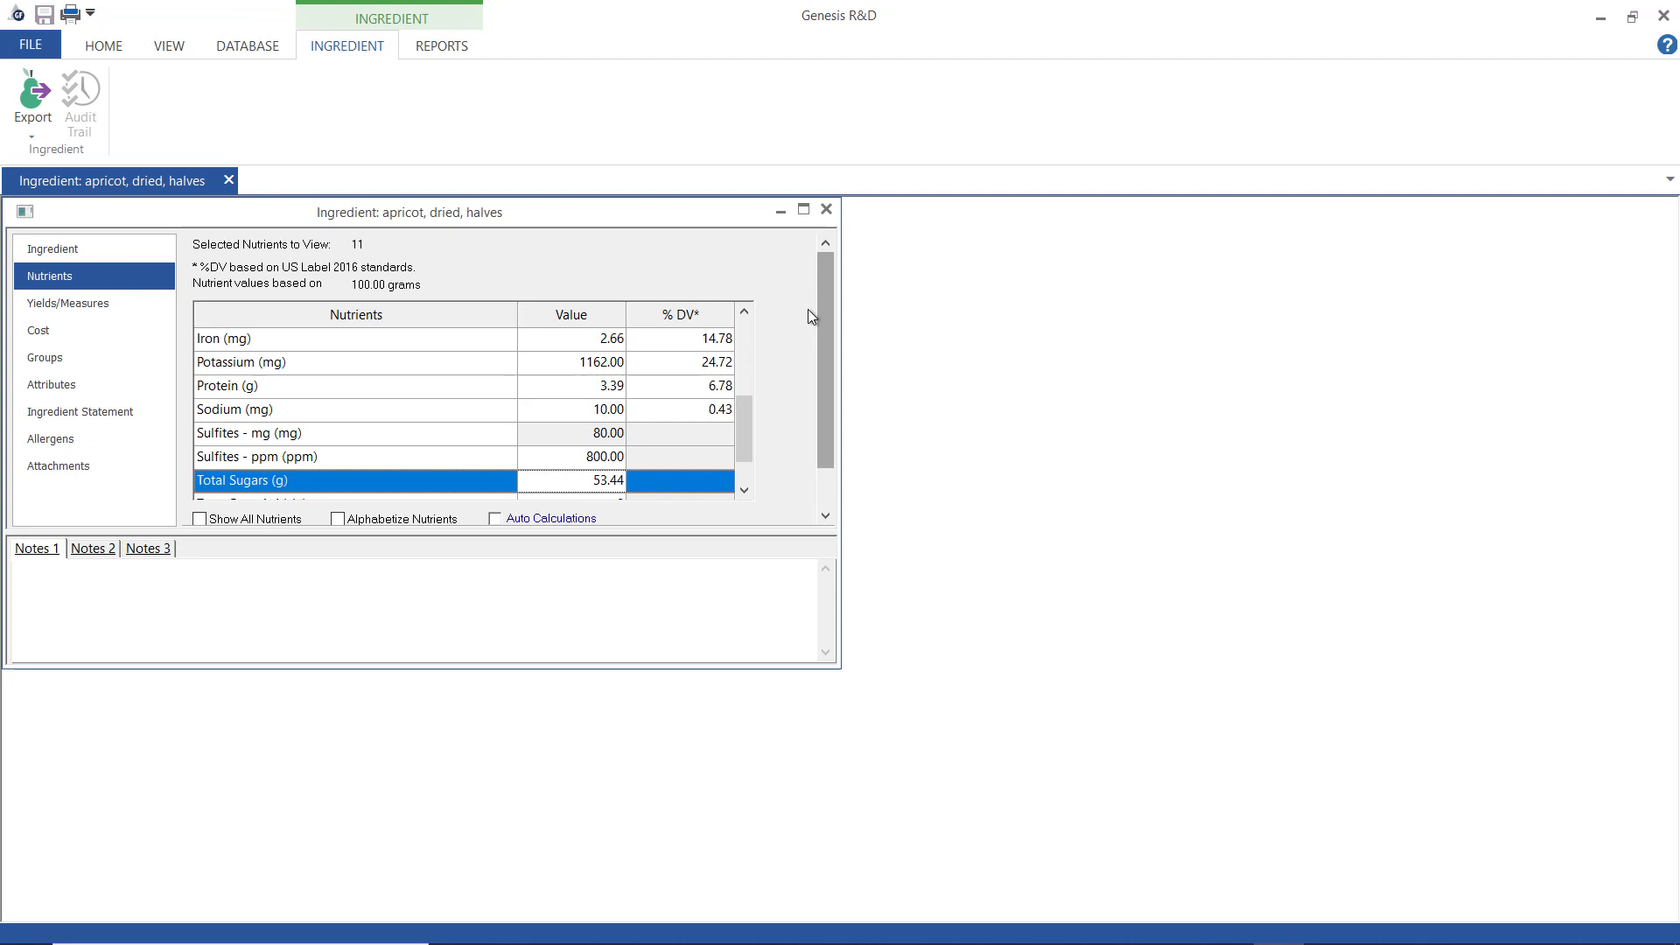
pyautogui.click(826, 210)
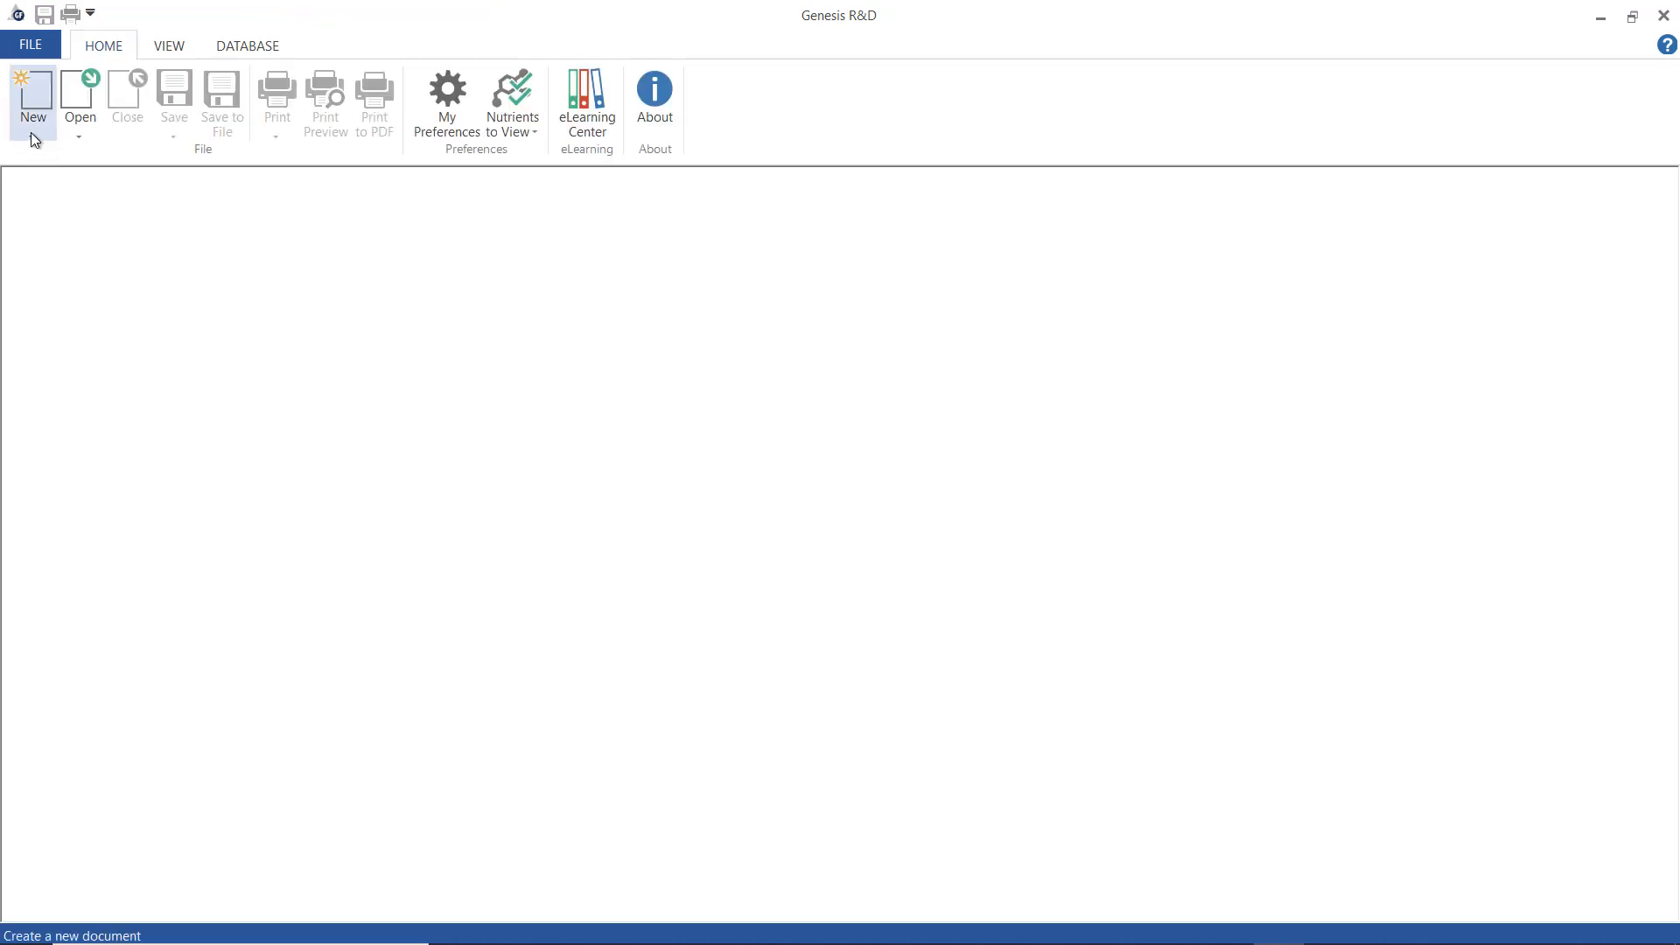
# Create a new recipe named "Trail Mix" that makes 7 servings.
pyautogui.click(31, 133)
pyautogui.click(54, 158)
pyautogui.write('Trail Mix')
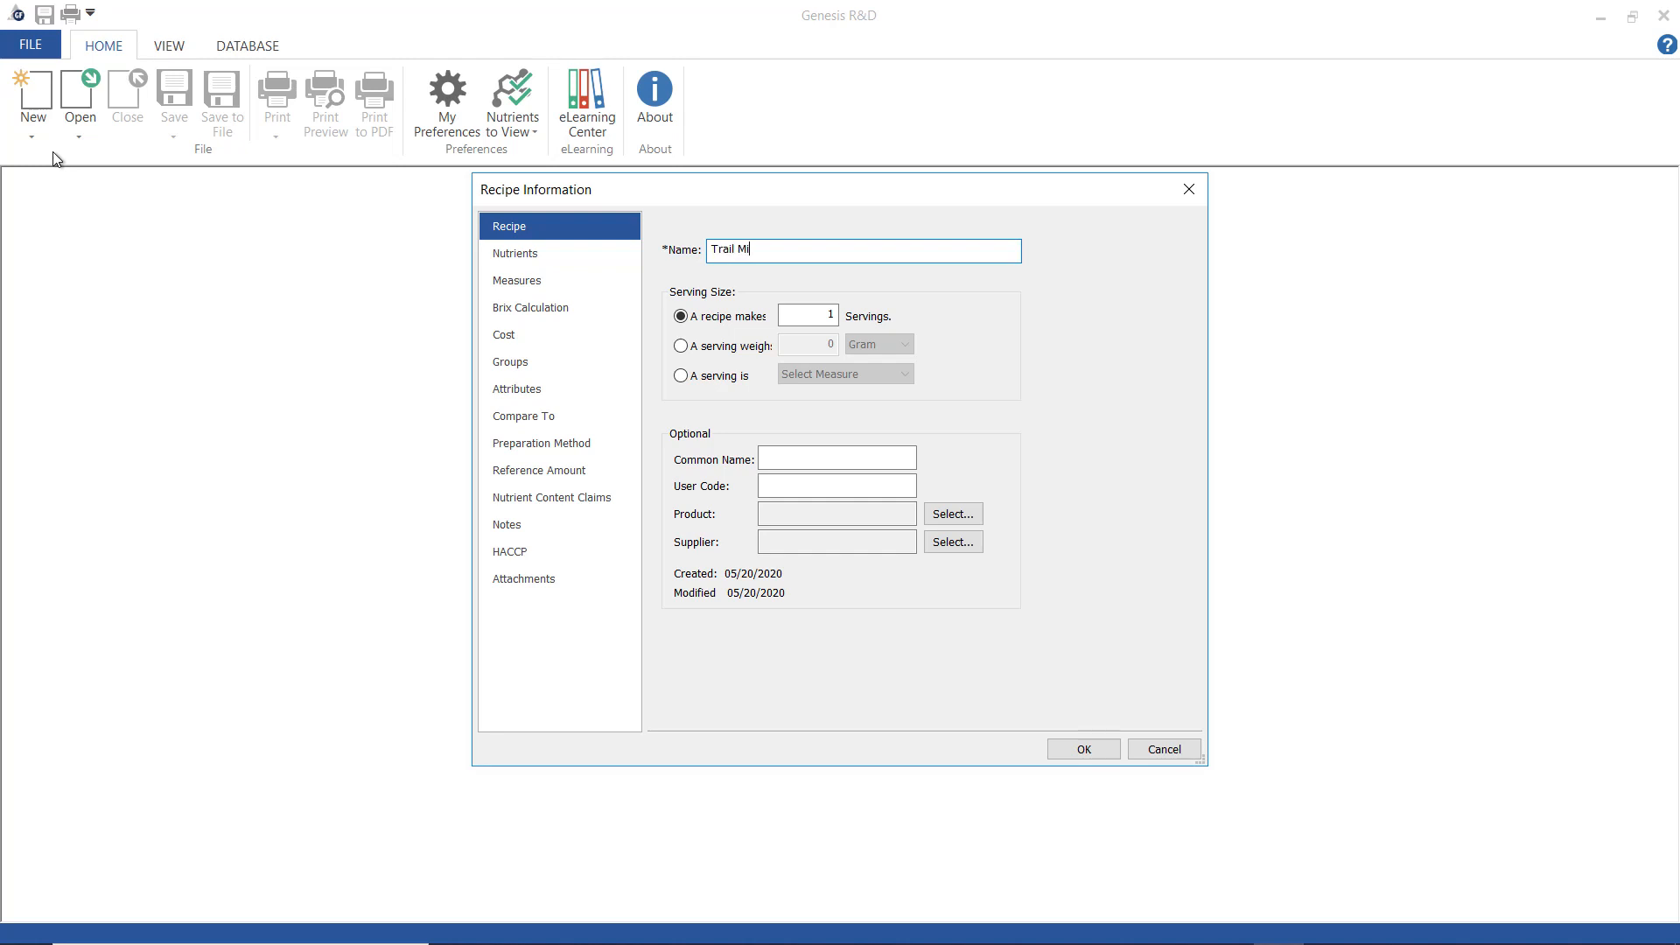
pyautogui.press('Tab')
pyautogui.press('Tab')
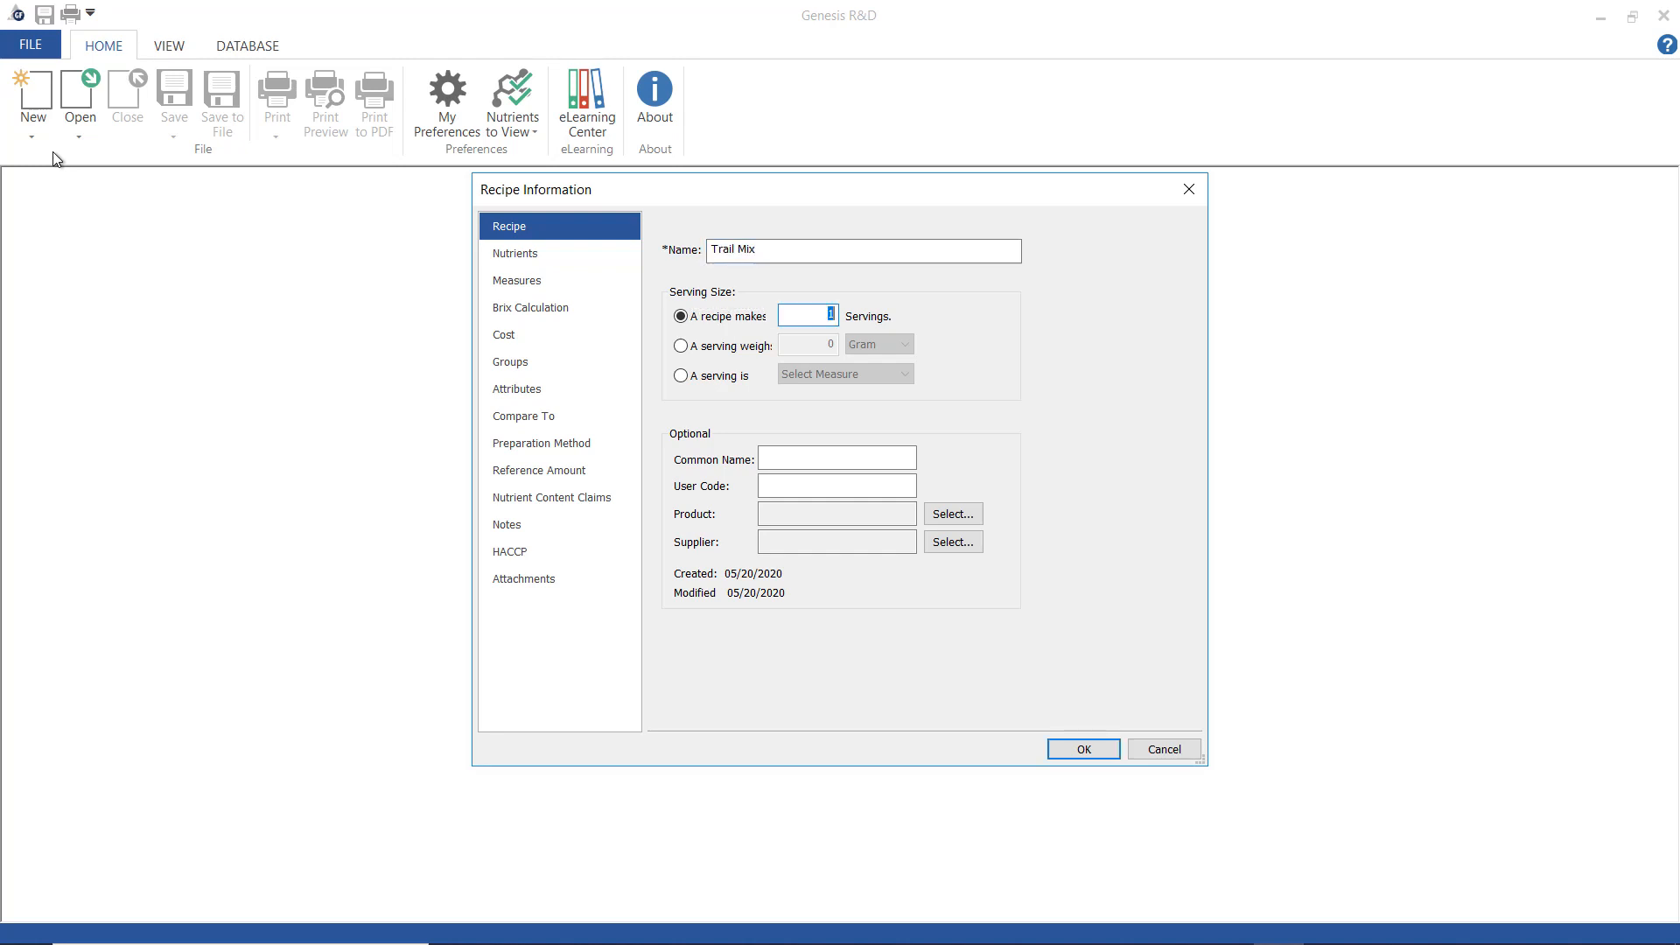
pyautogui.write('7')
pyautogui.click(1077, 753)
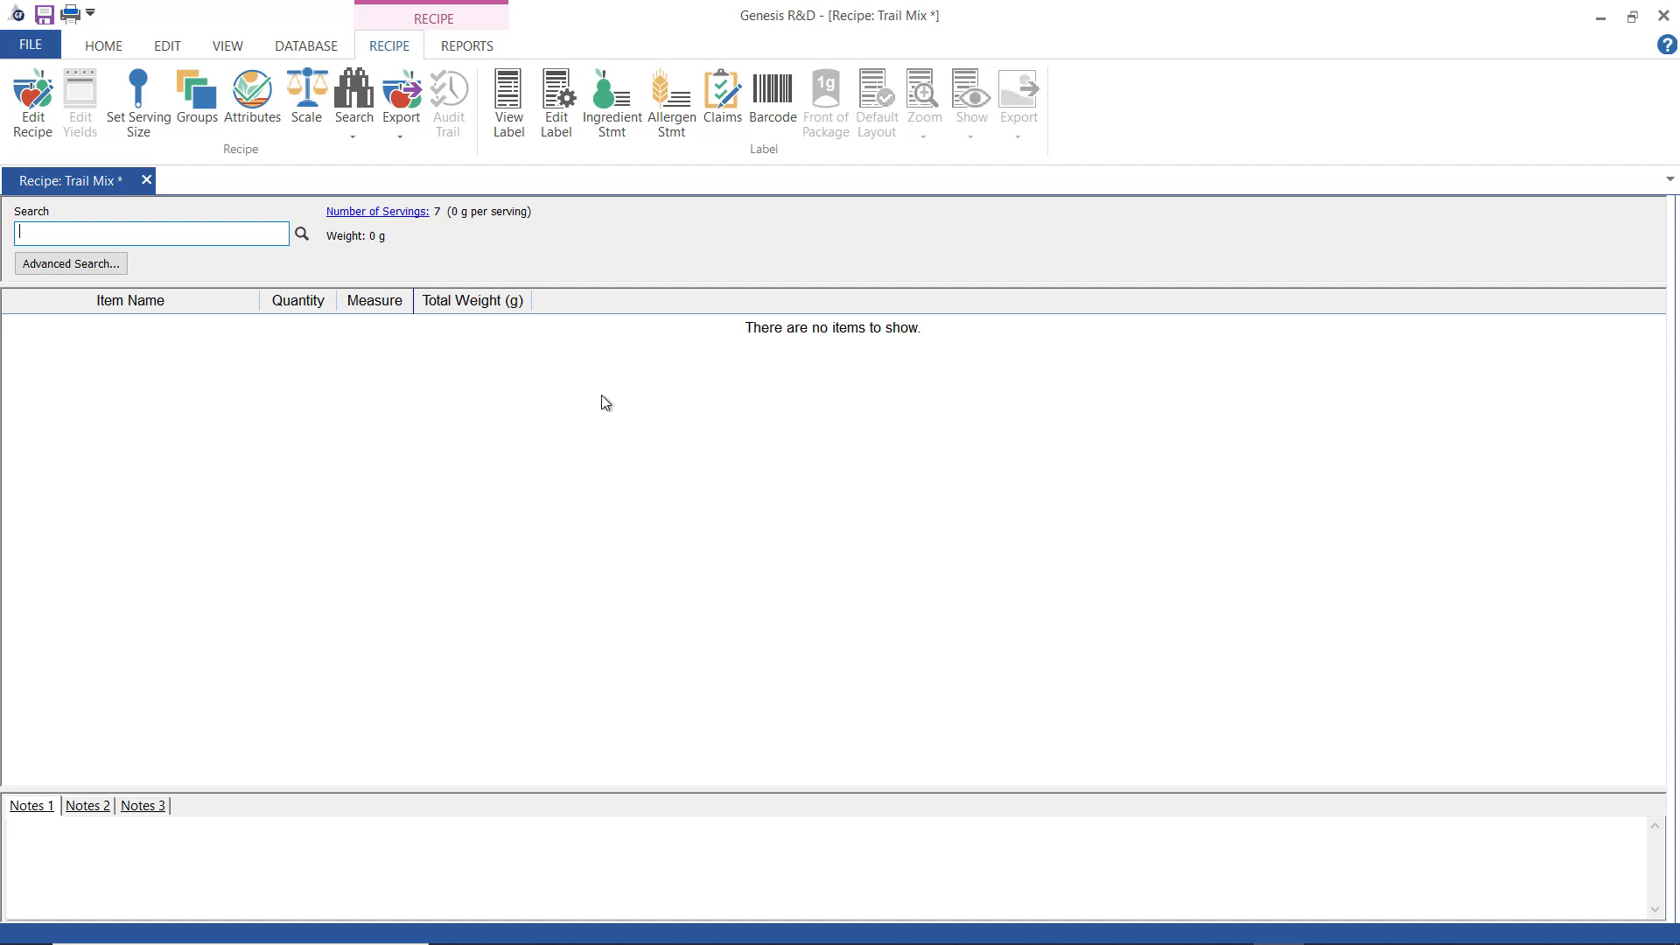
# Add Sulfites - ppm and Sulfites - mg as nutrient columns in the recipe's item list.
pyautogui.rightClick(602, 397)
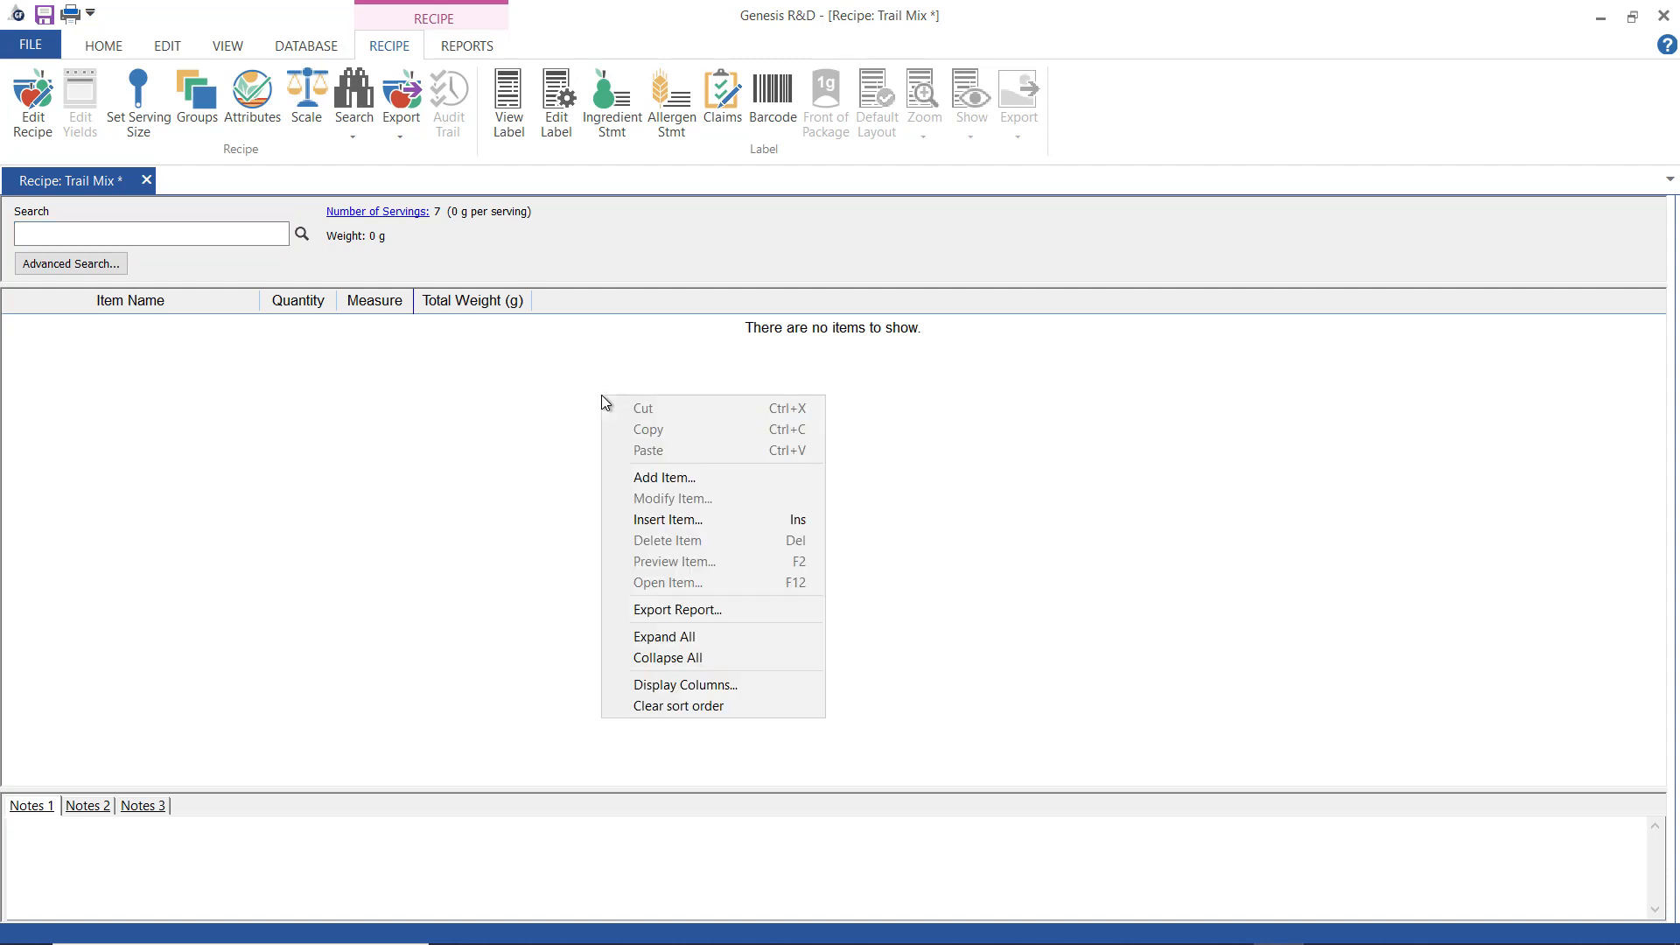
pyautogui.click(679, 685)
pyautogui.click(1106, 308)
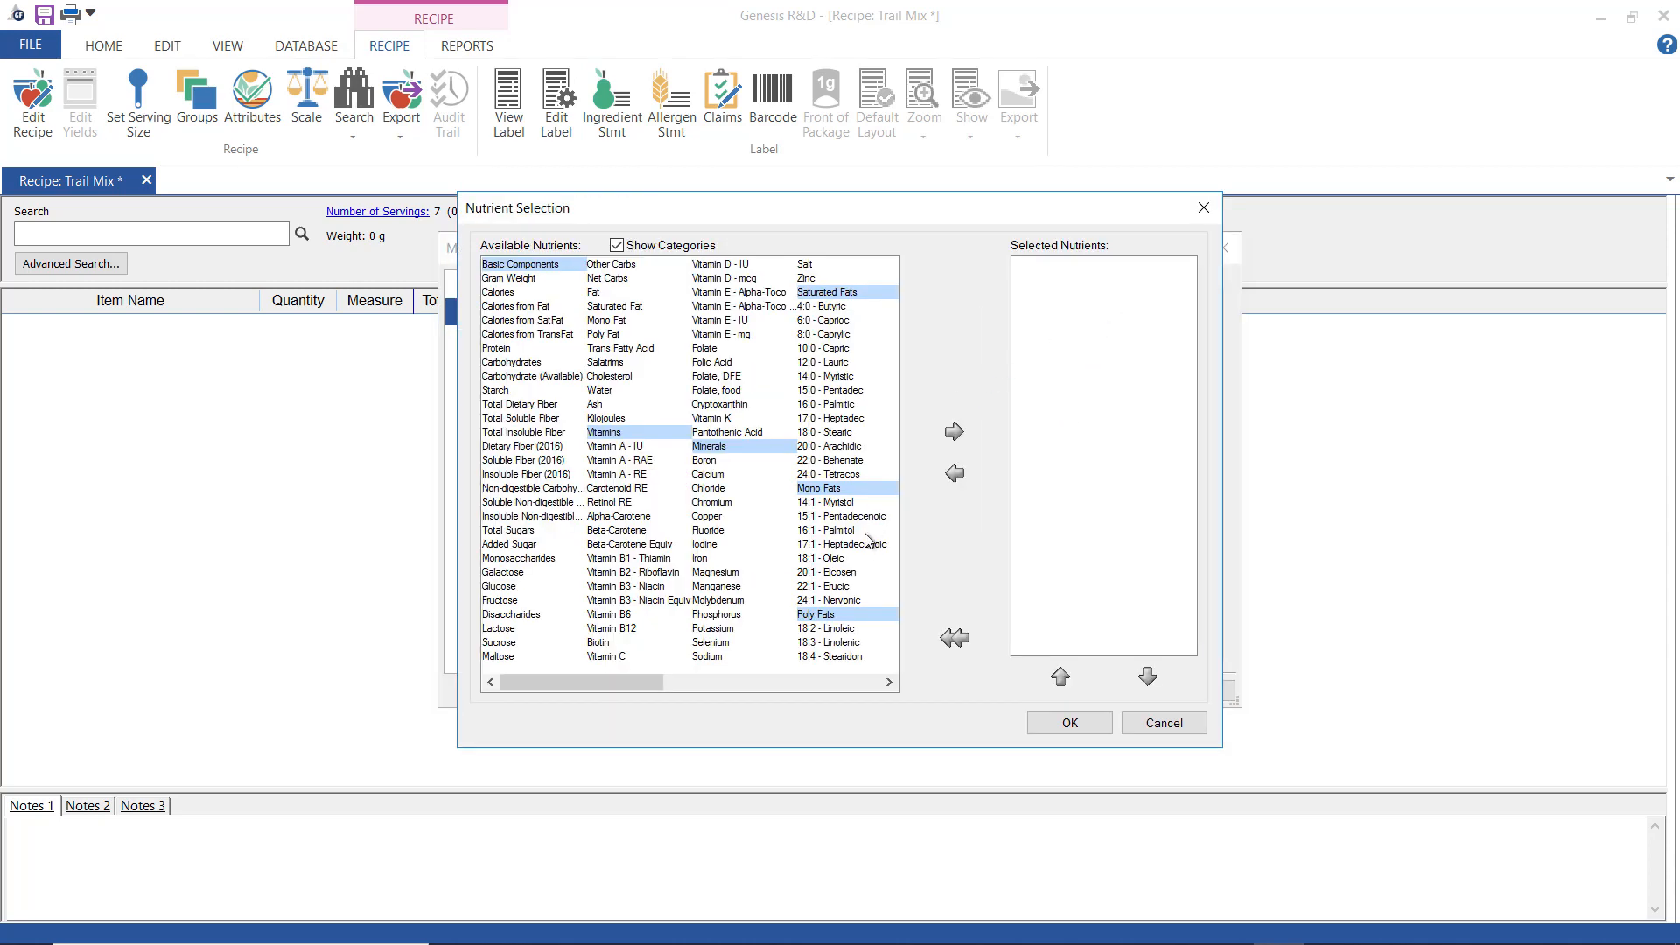
pyautogui.click(738, 682)
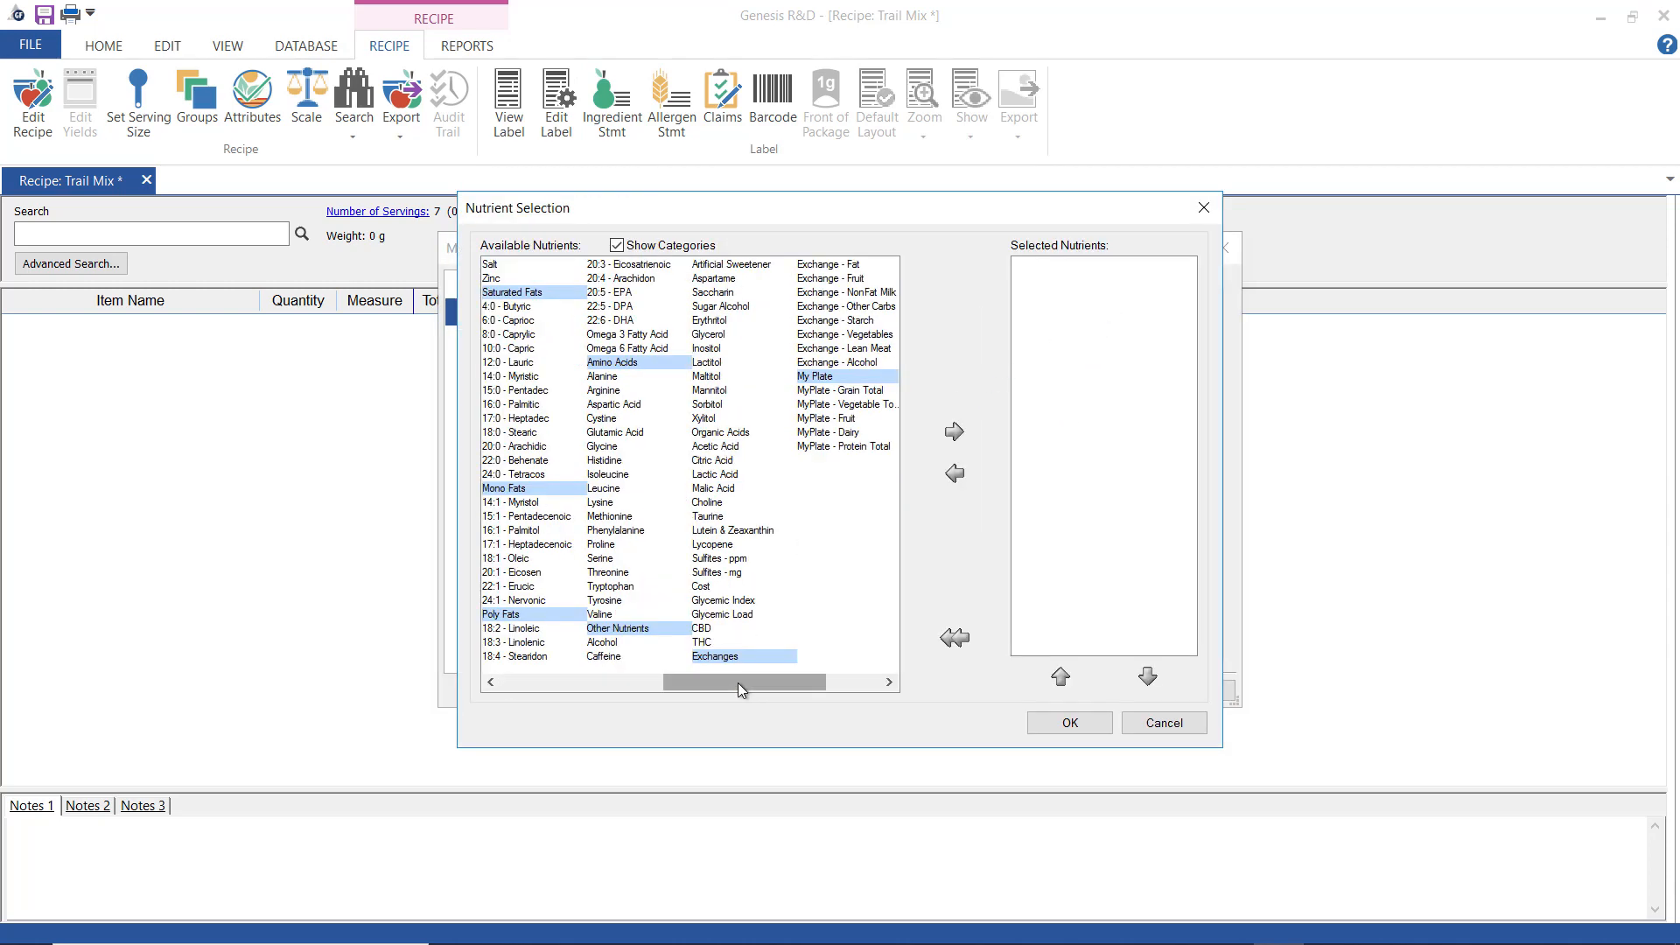
pyautogui.doubleClick(719, 561)
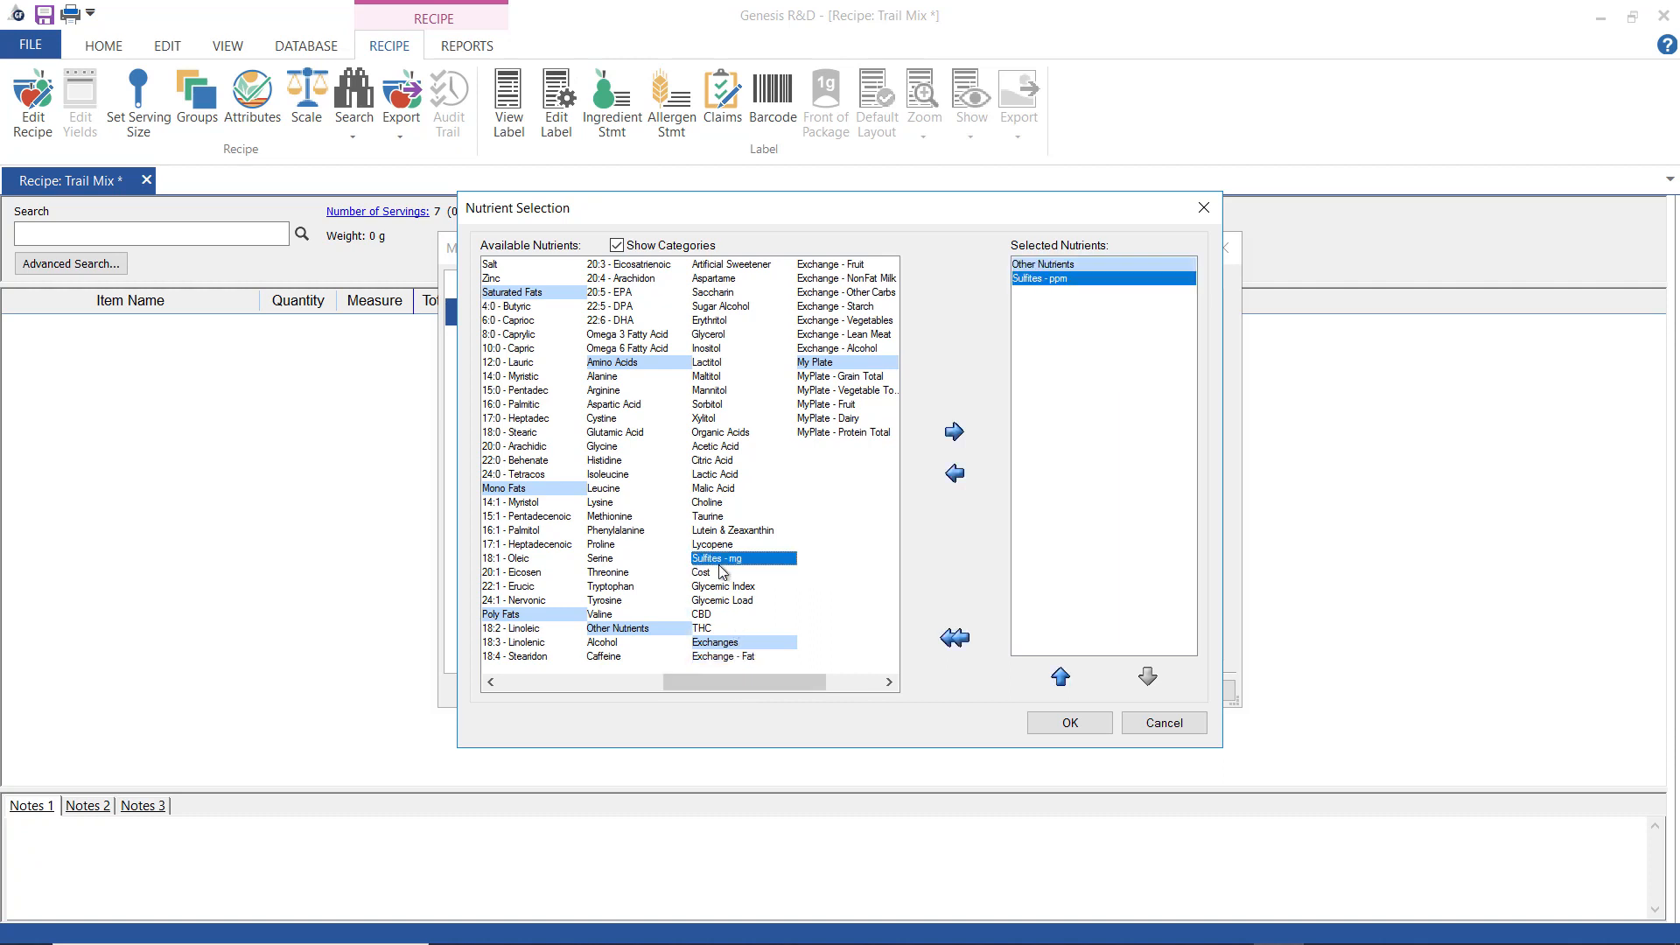
pyautogui.doubleClick(720, 562)
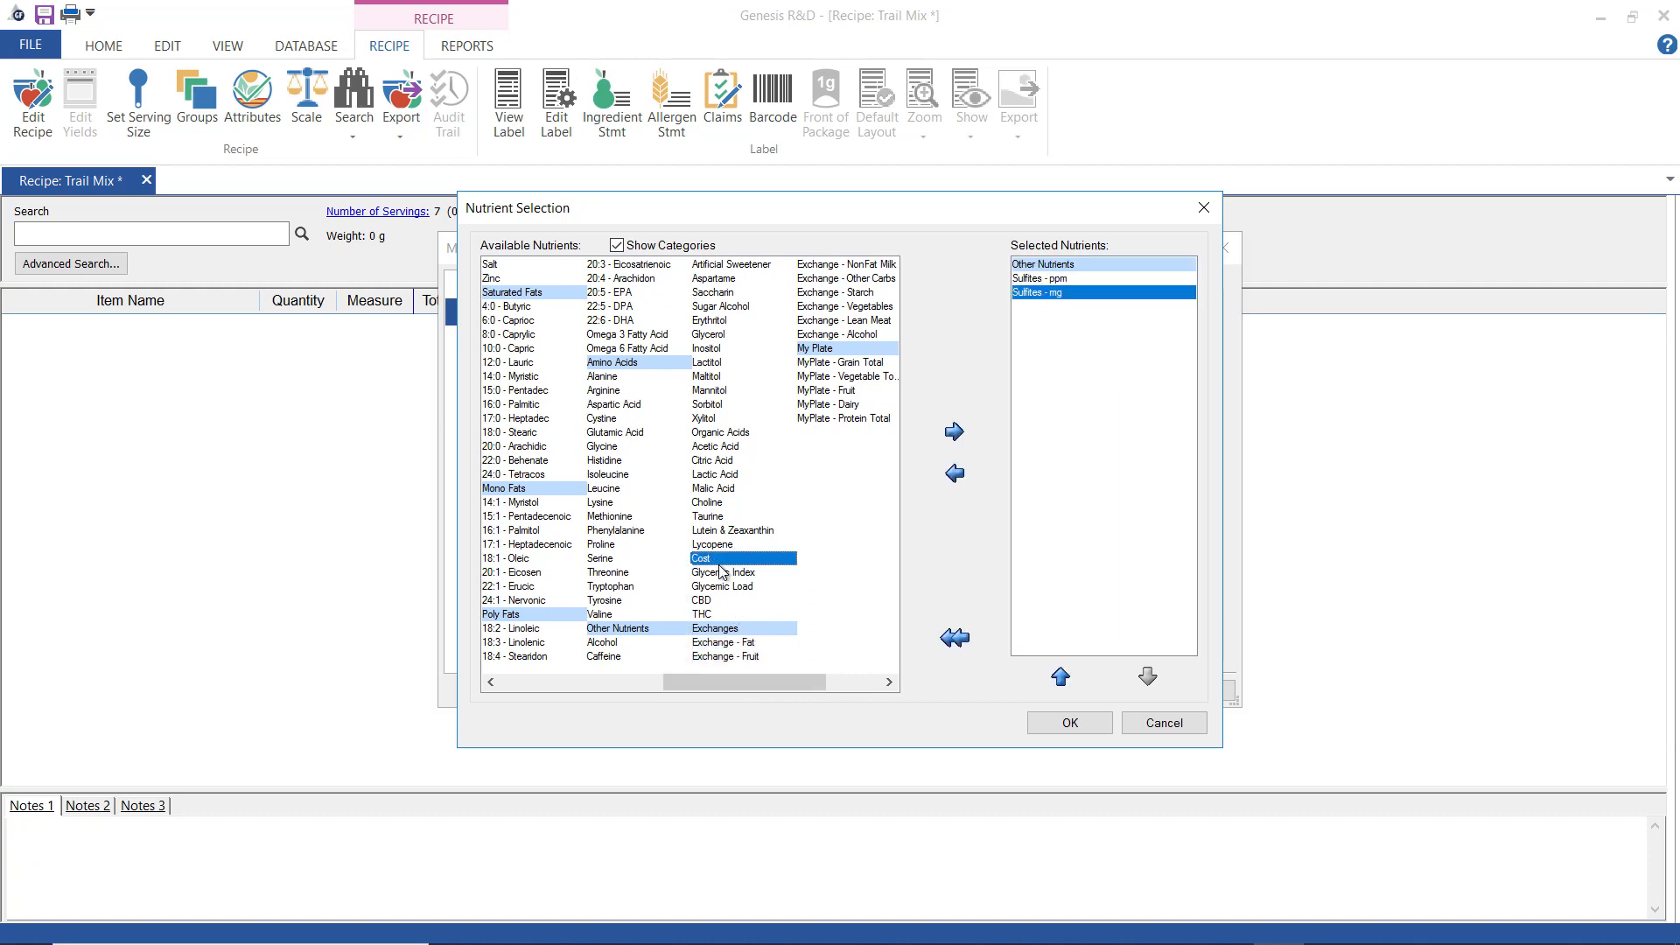
pyautogui.click(1069, 722)
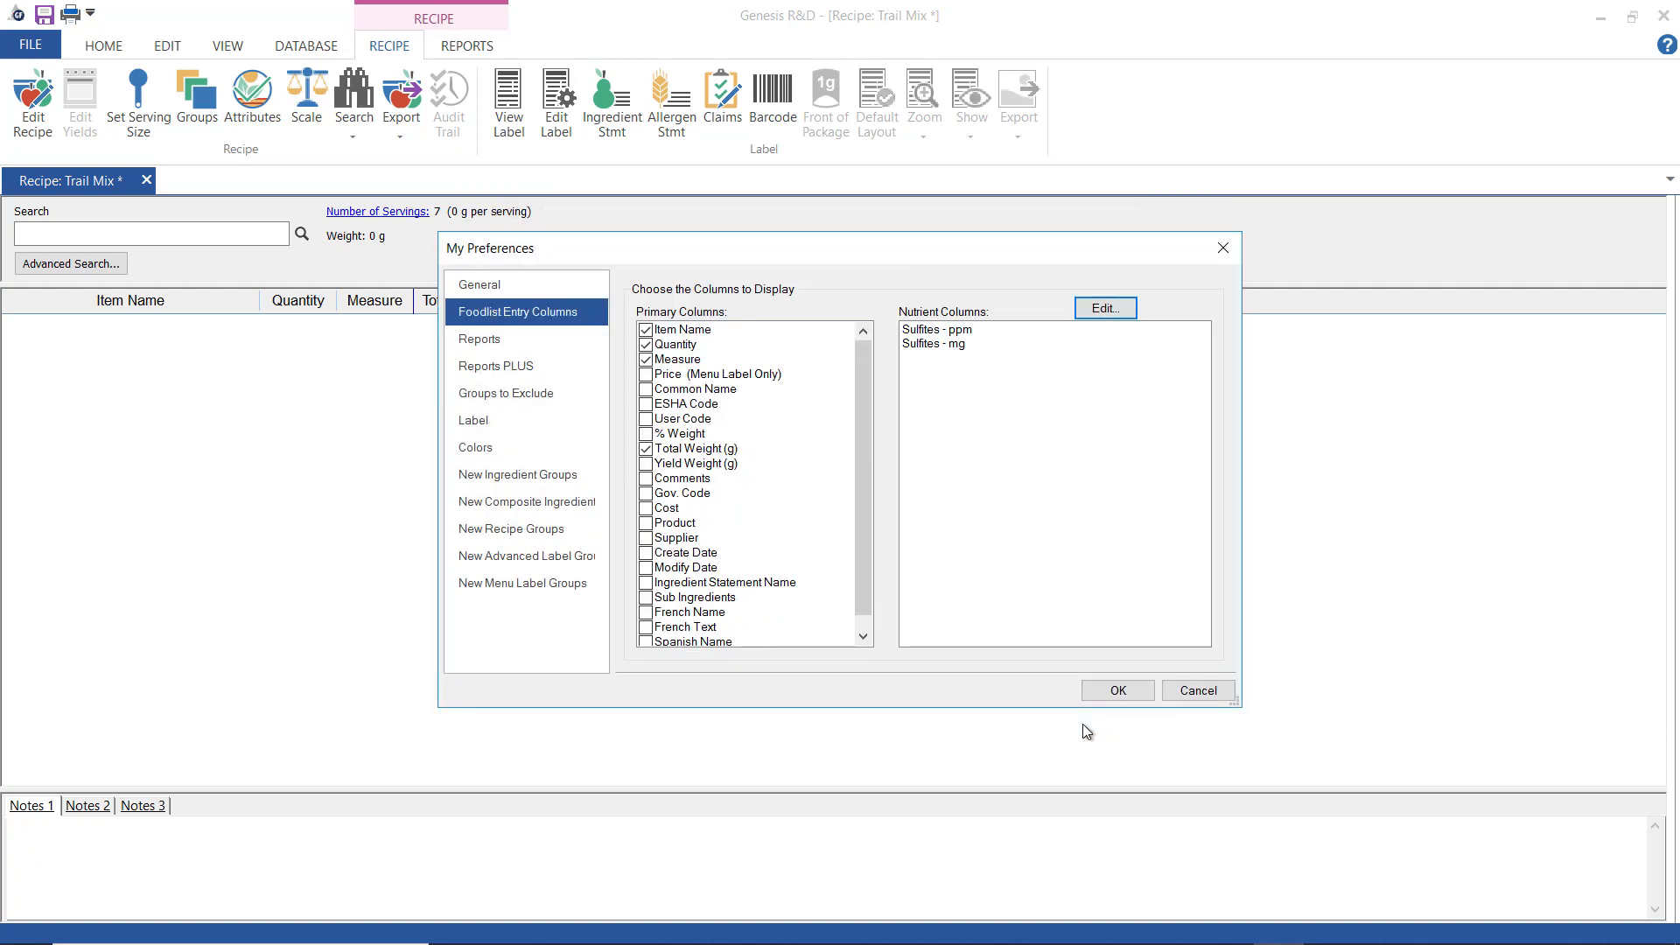
pyautogui.click(1118, 692)
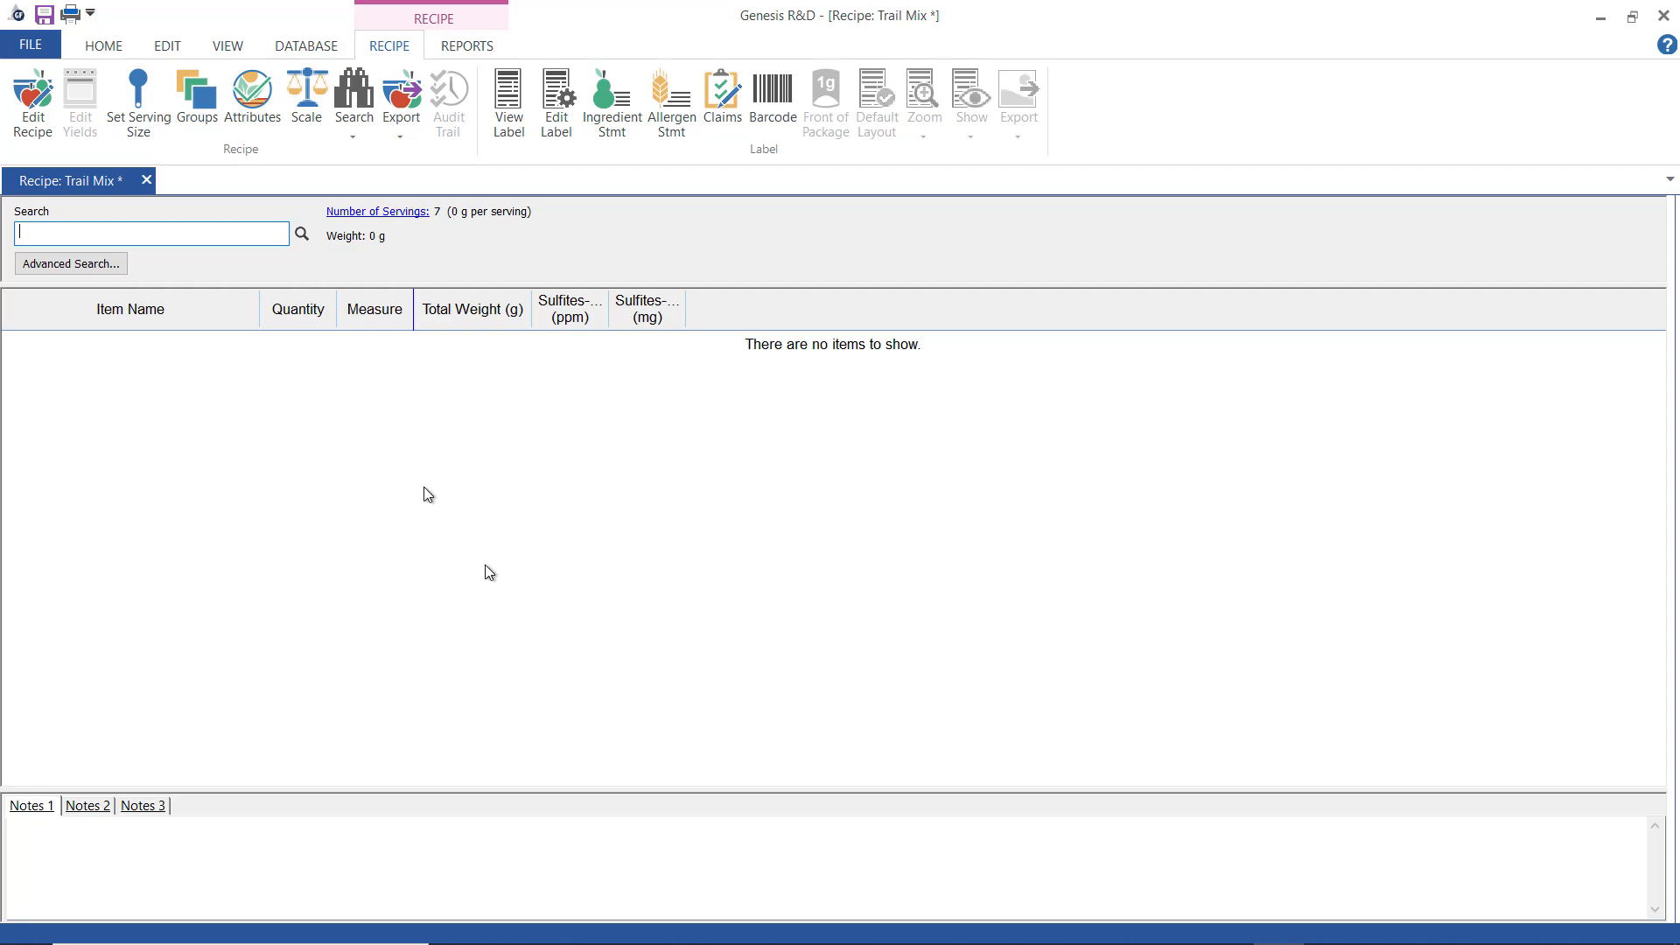
# Search for "apricot" and add 0.5 cup of "apricot, dried, halves" to the Trail Mix recipe.
pyautogui.write('apricot')
pyautogui.press('Return')
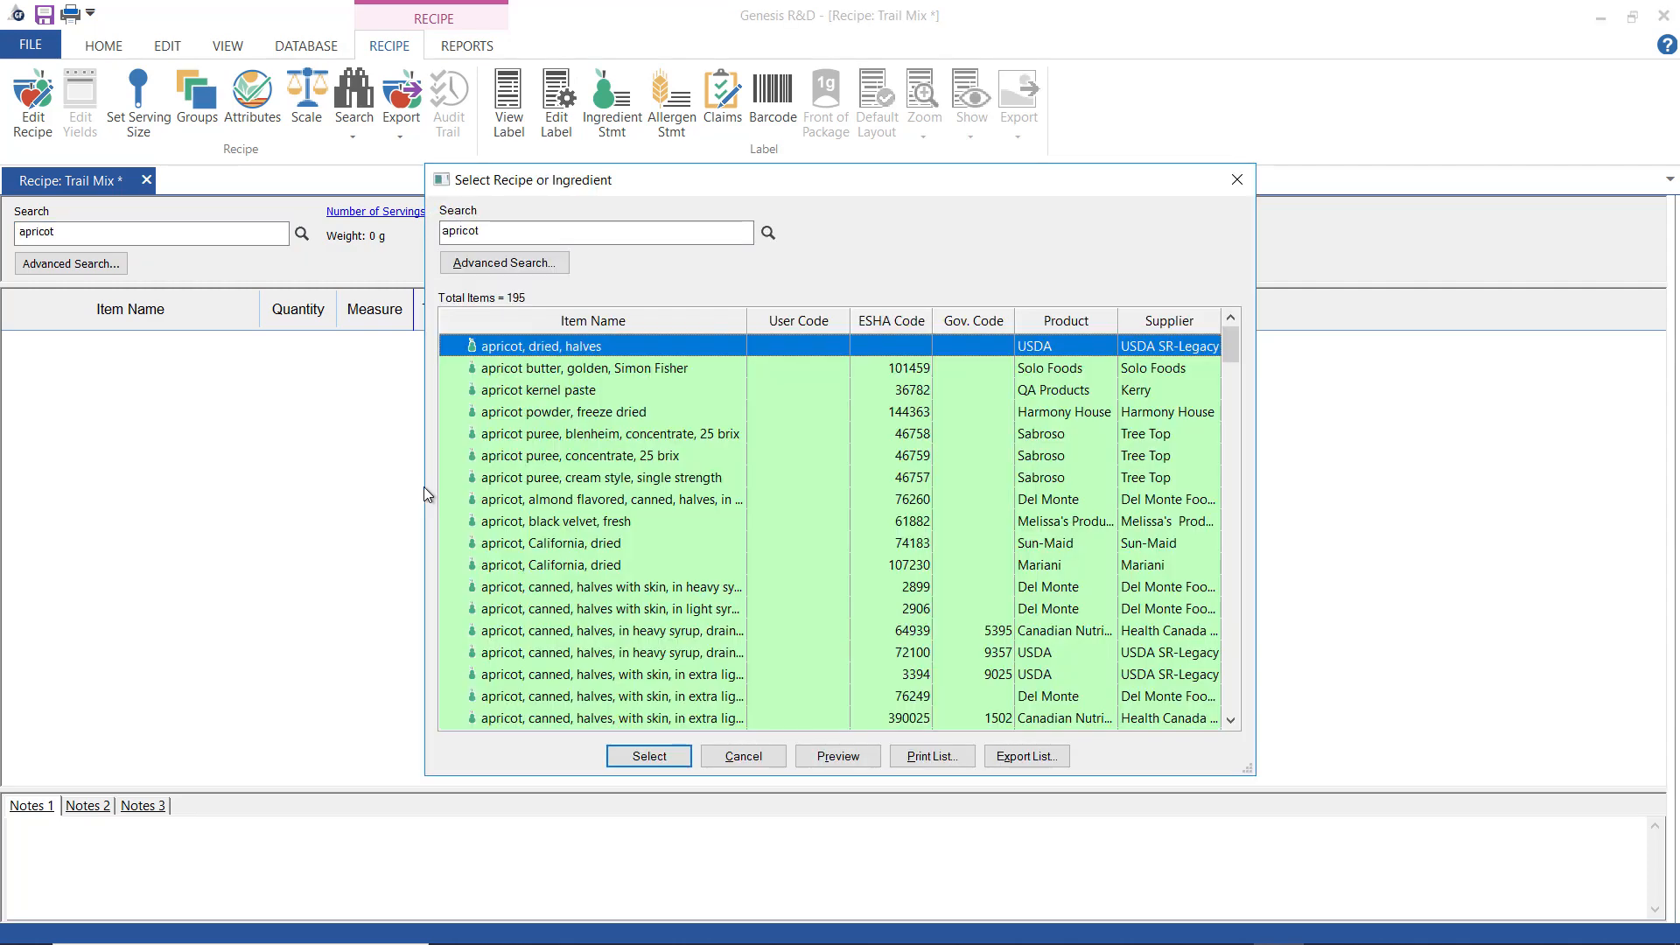
pyautogui.doubleClick(566, 344)
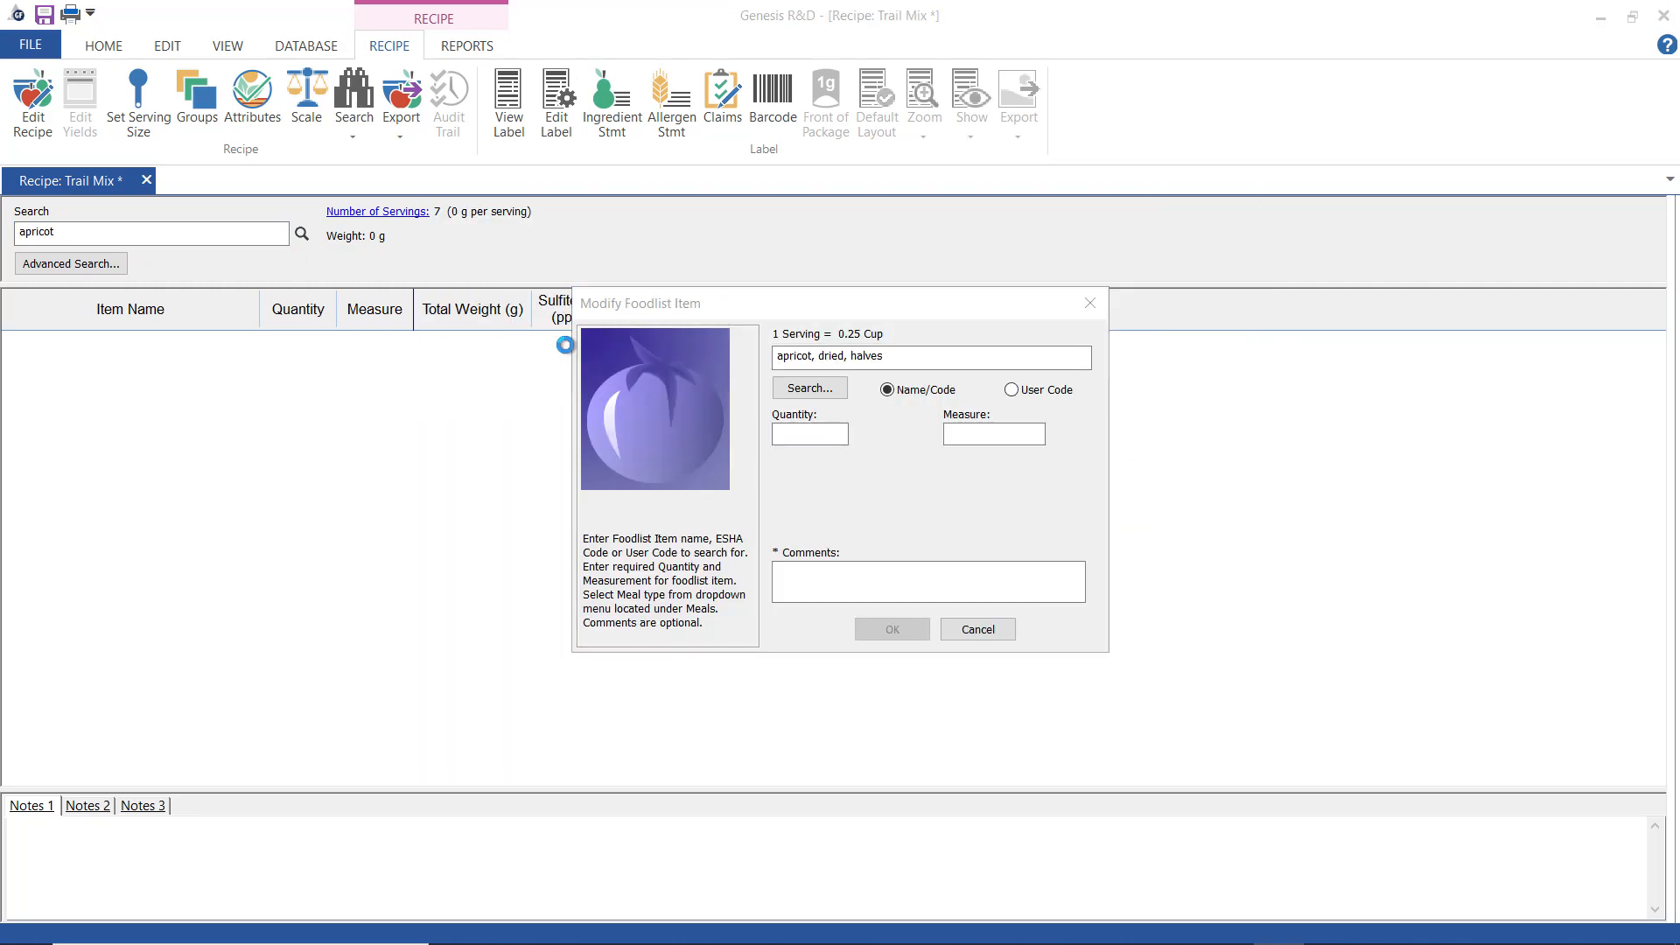
pyautogui.press('Tab')
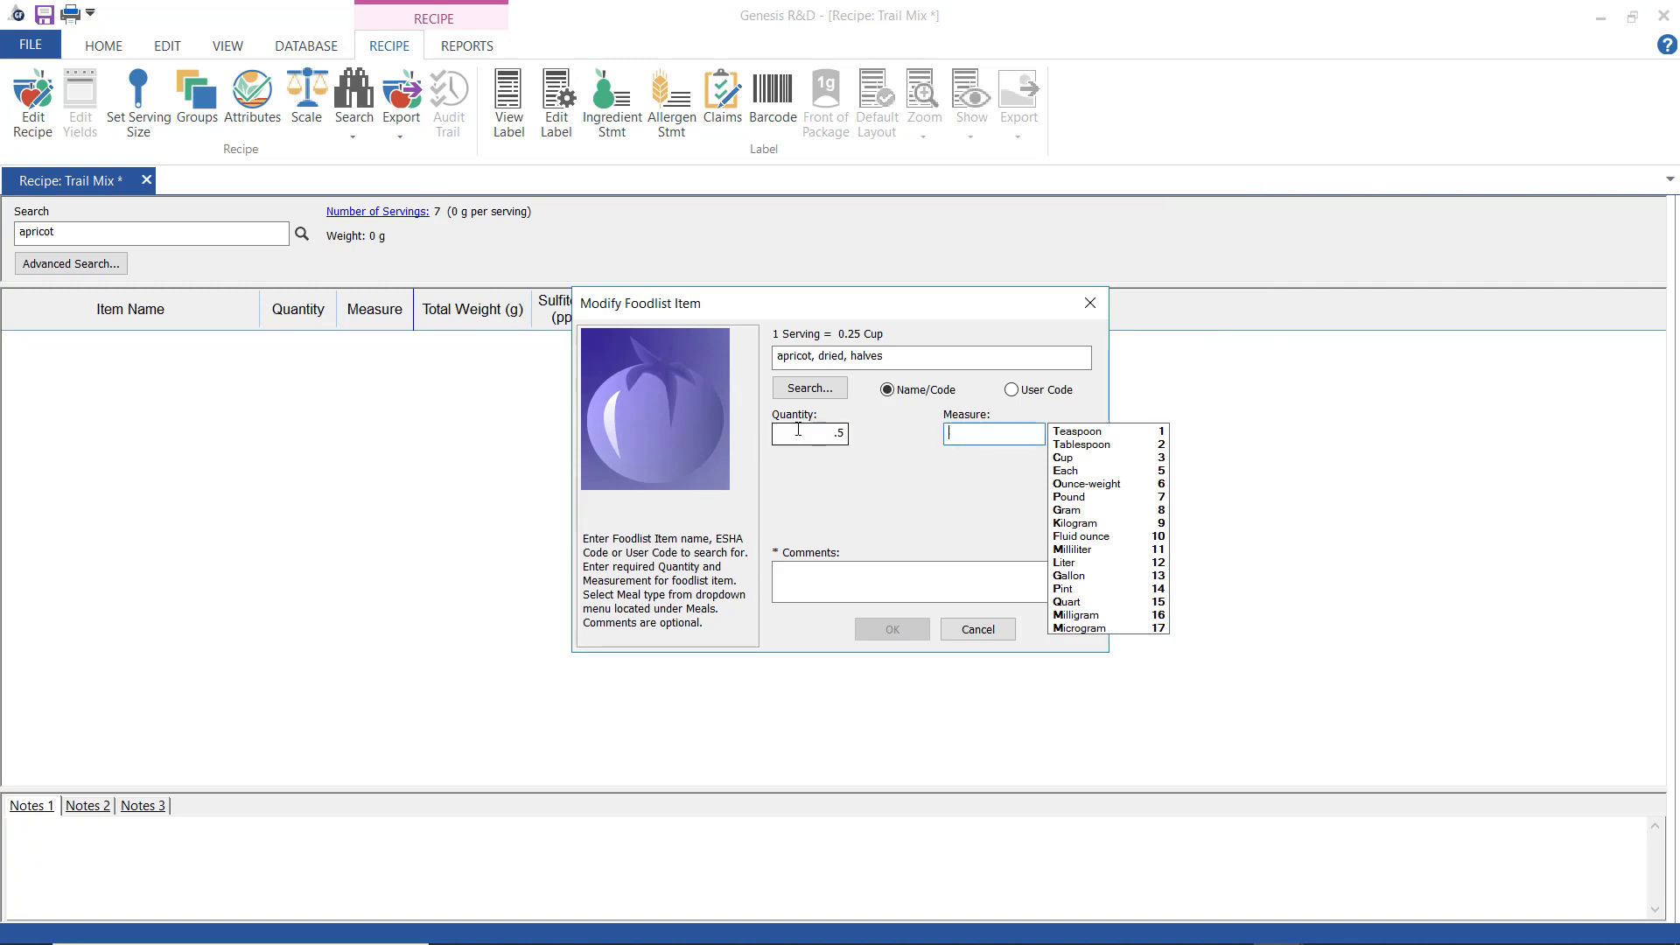
pyautogui.write('3')
pyautogui.press('Return')
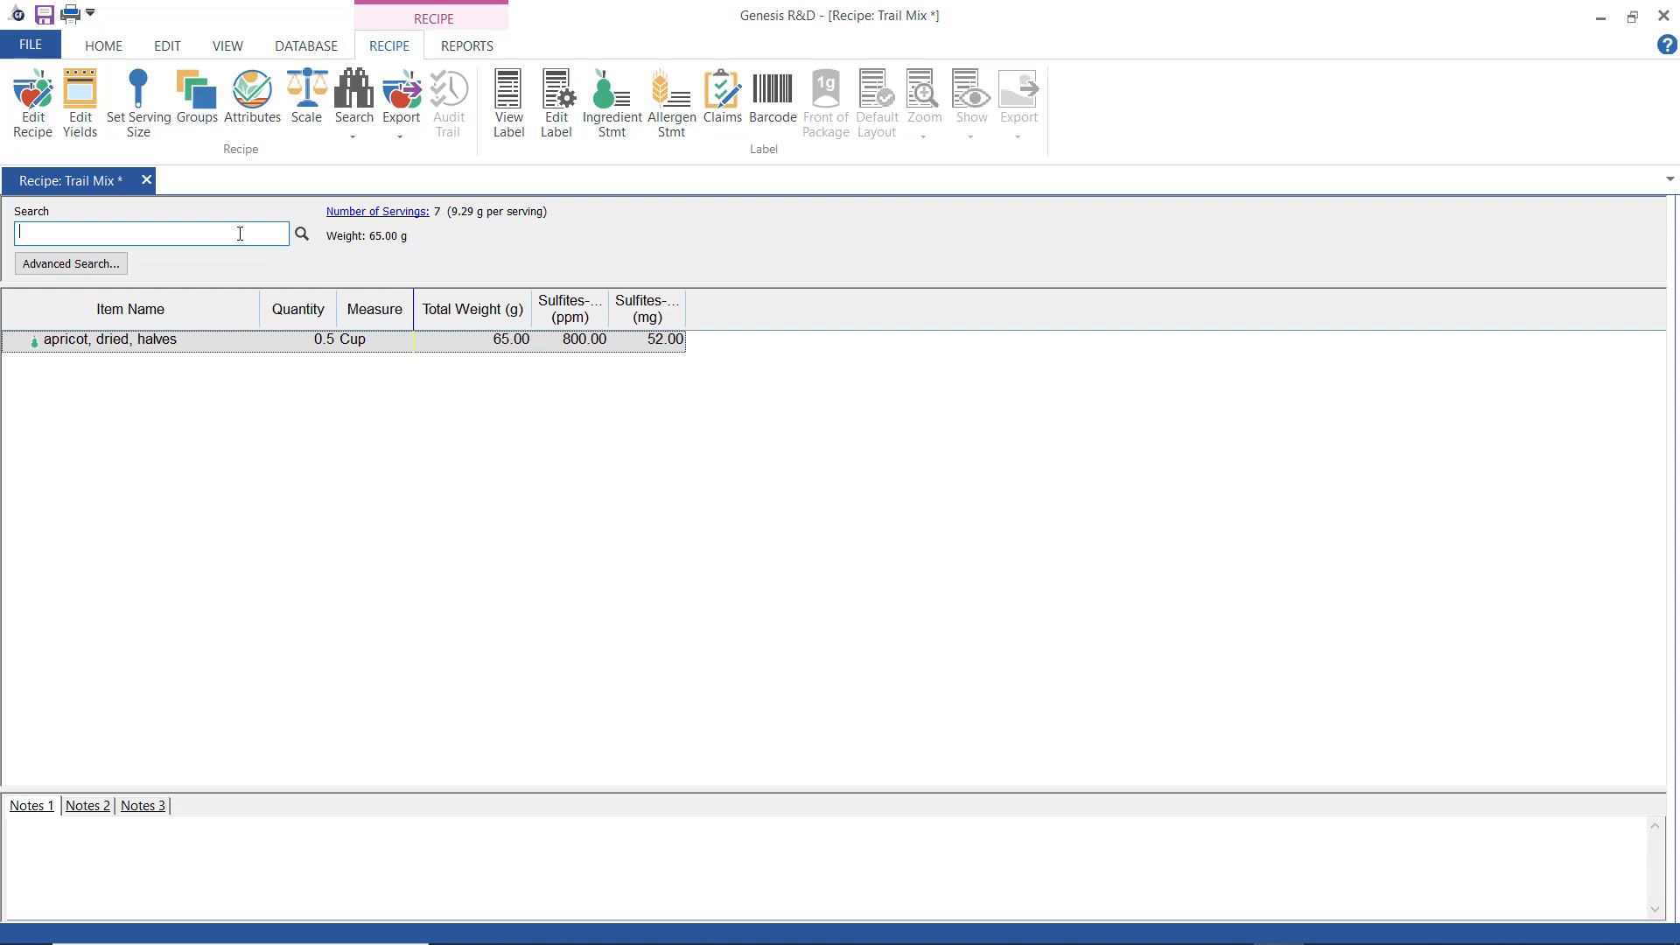
# Search for "almonds, roasted" and add 0.5 cup of the USDA "almonds, dry roasted, whole, unsalted" to the Trail Mix recipe.
pyautogui.write('almonds, roasted')
pyautogui.press('Return')
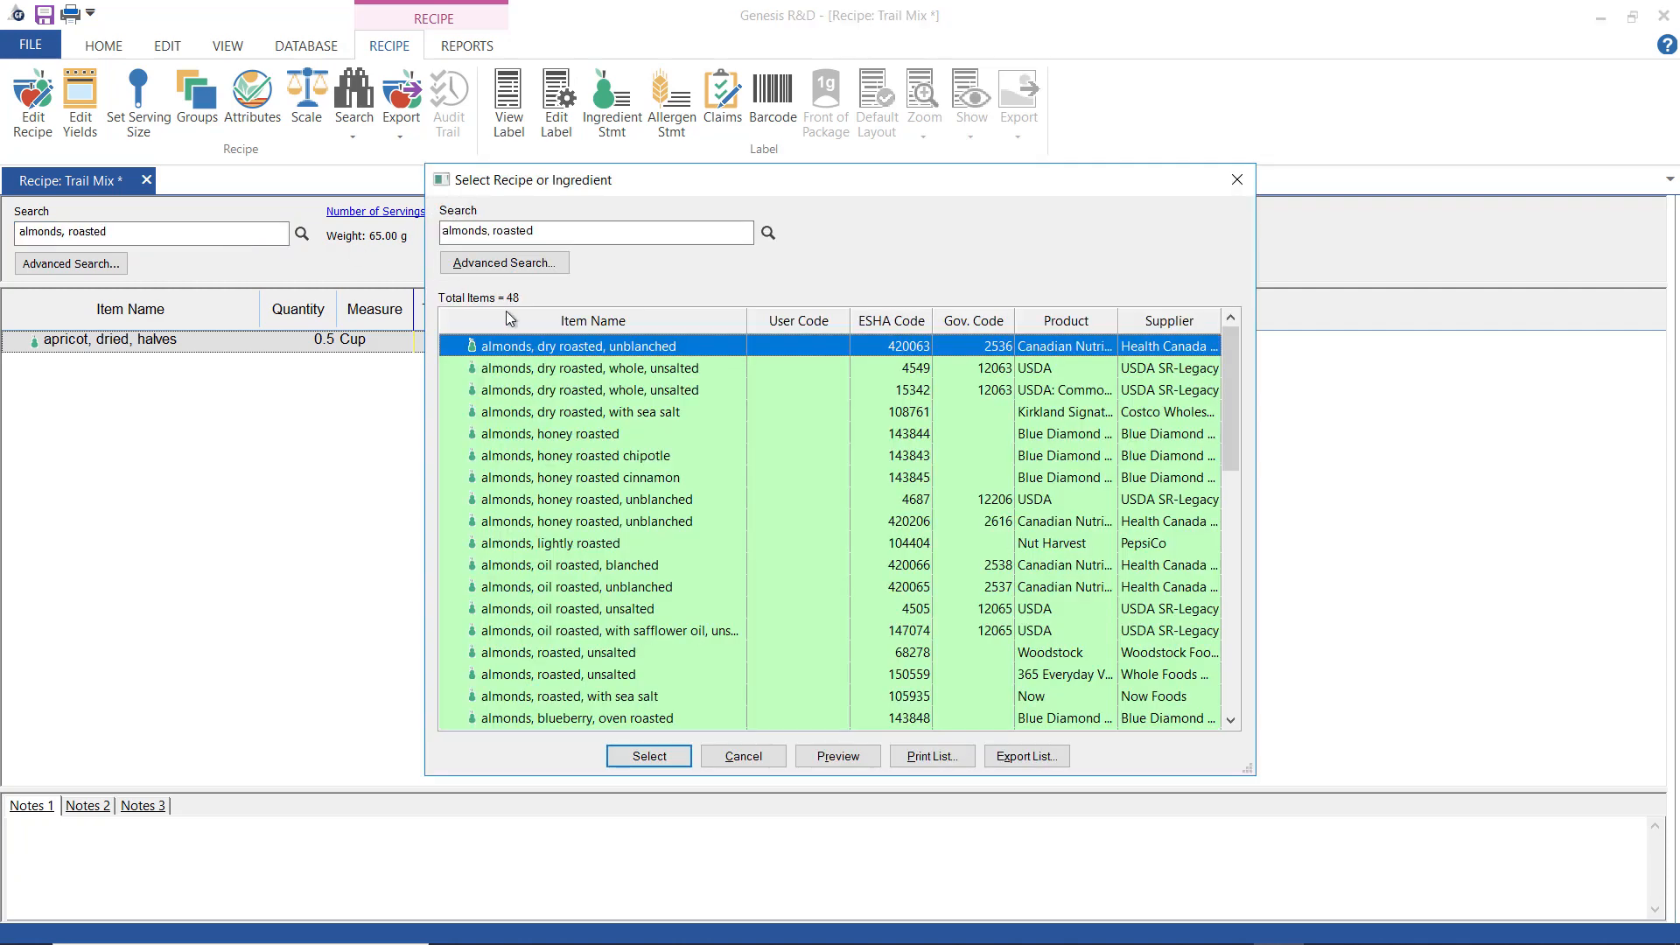
pyautogui.doubleClick(539, 368)
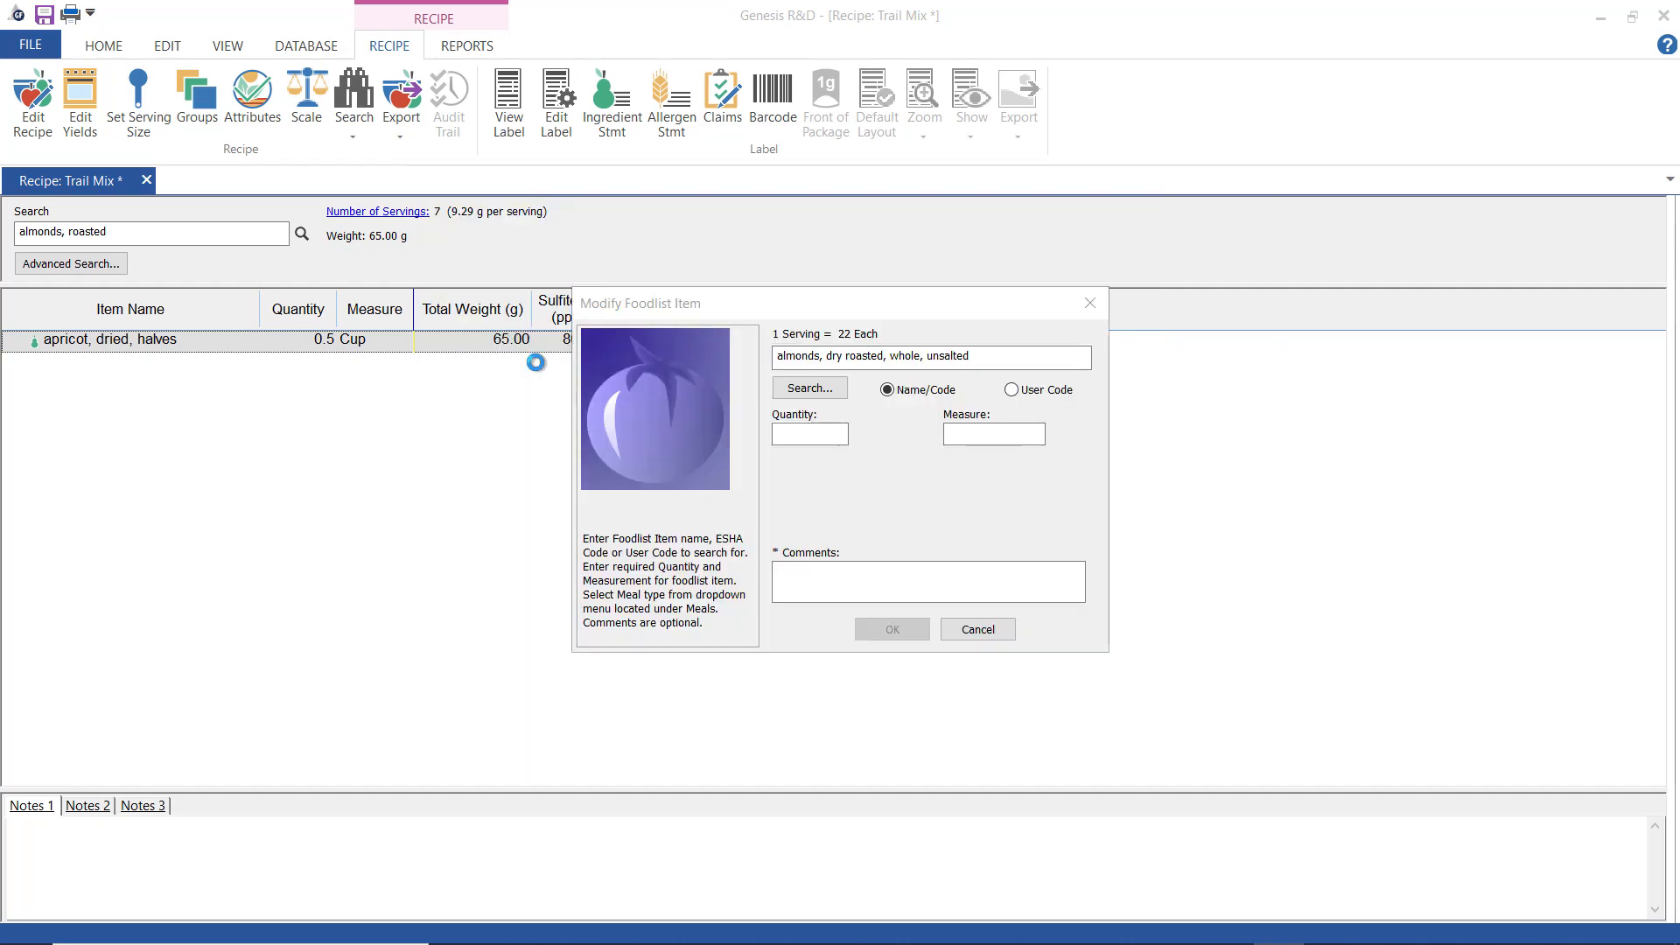
pyautogui.click(803, 435)
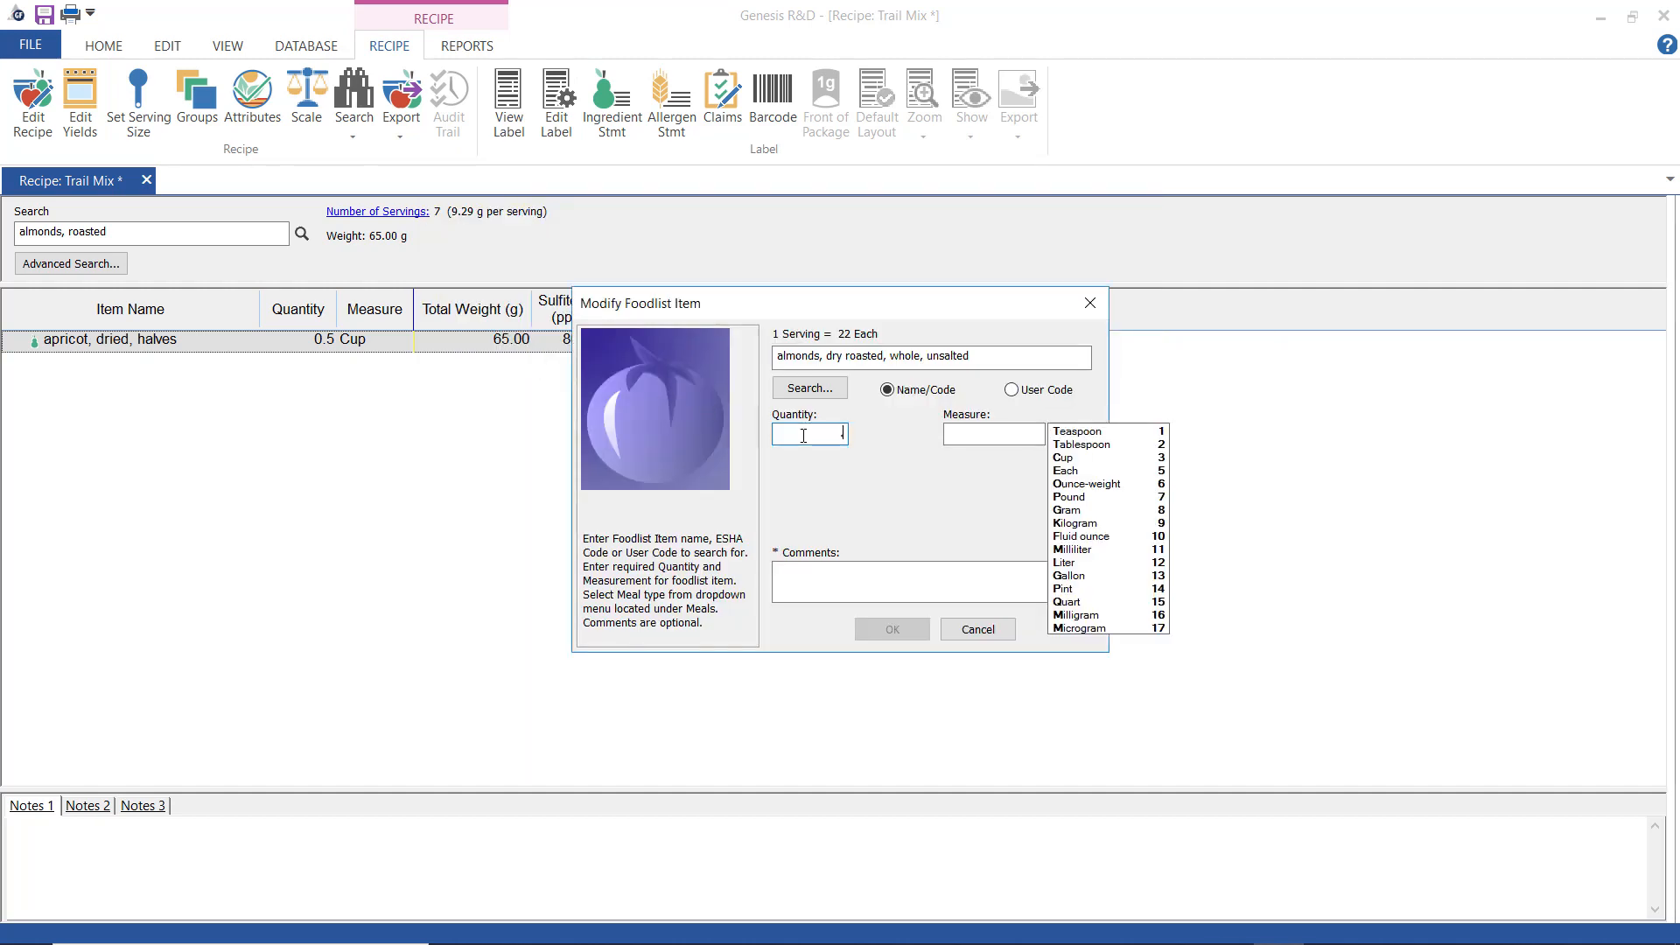
pyautogui.write('.5')
pyautogui.press('Tab')
pyautogui.write('3')
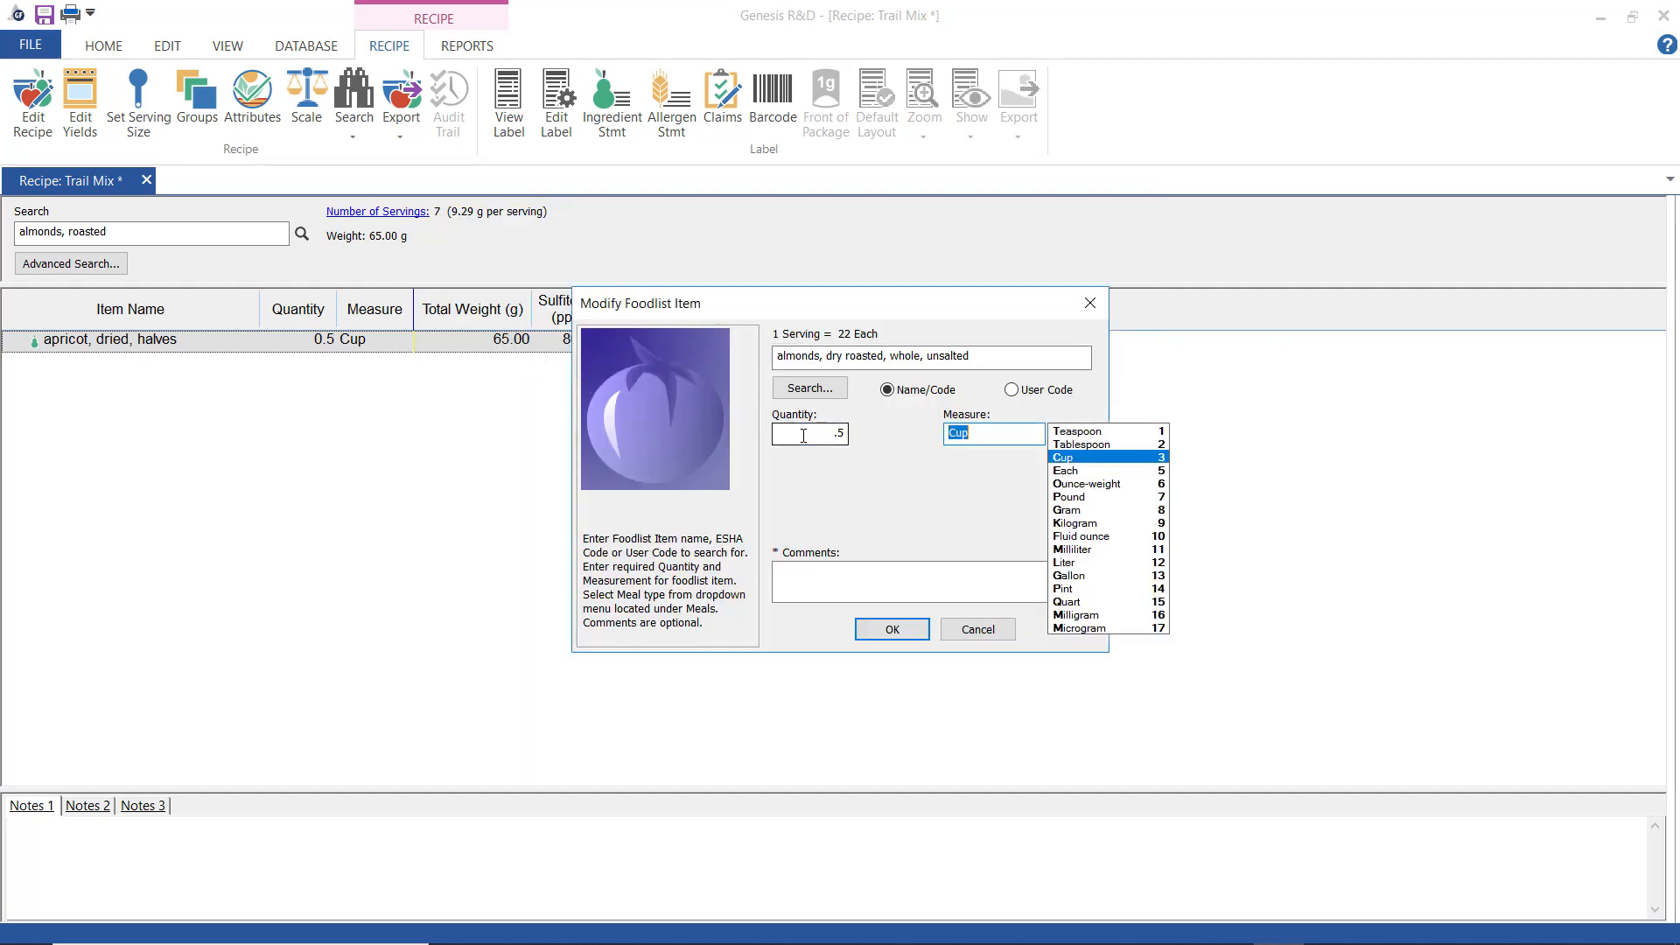
pyautogui.press('Return')
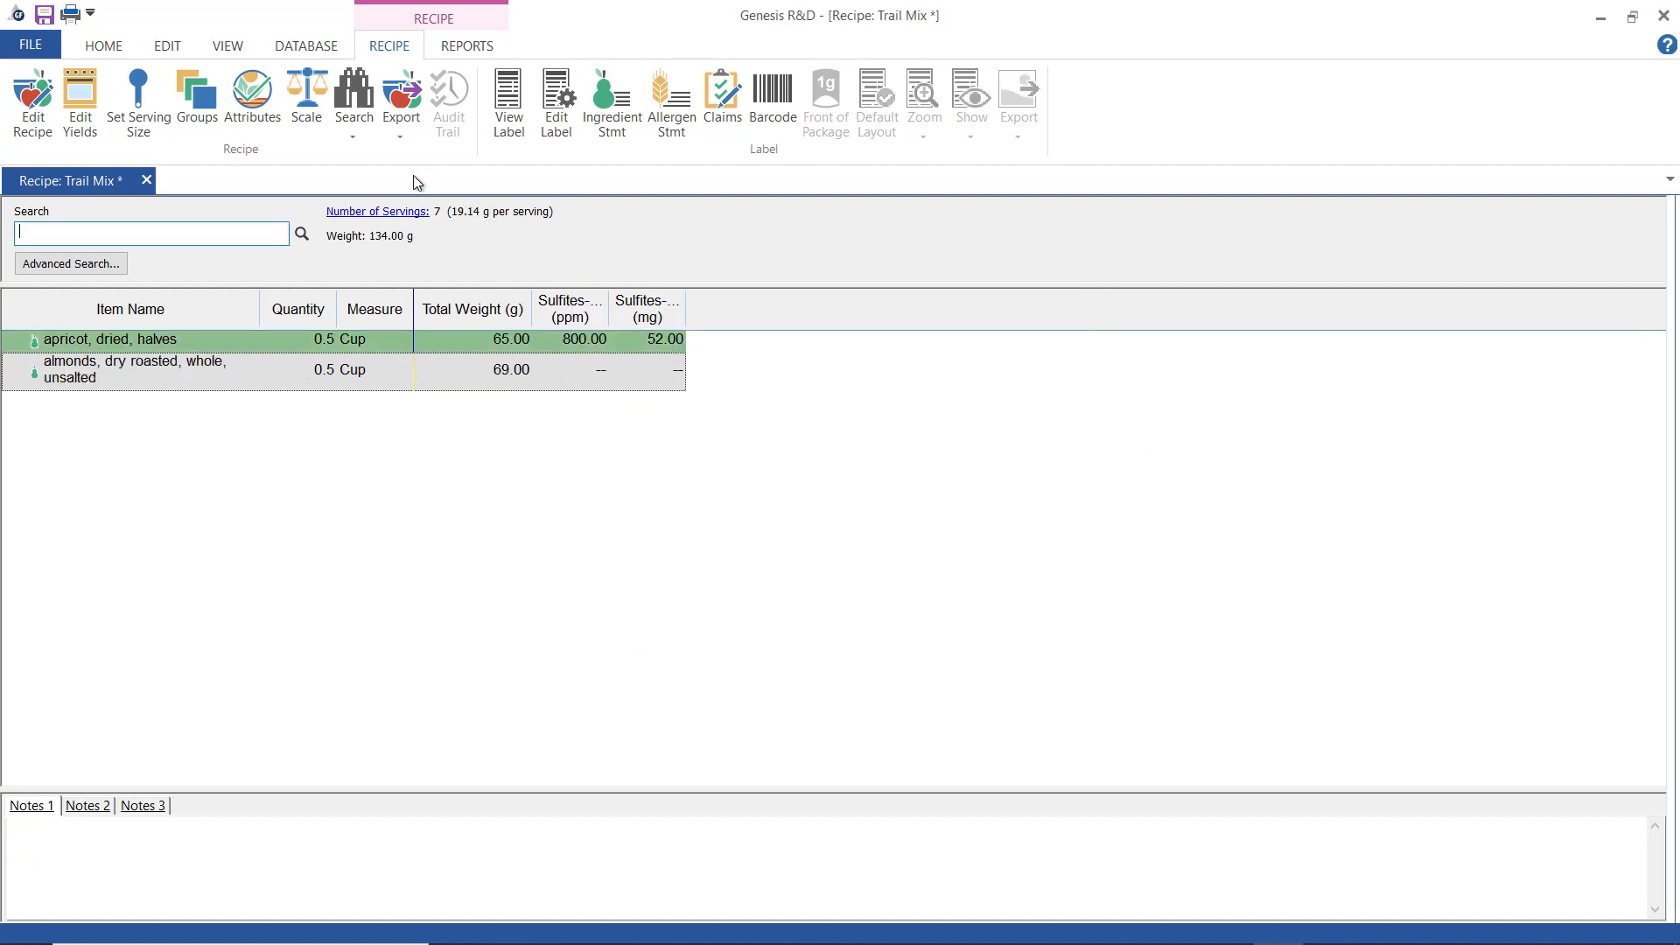
# Save the recipe under the name "Trail Mix".
pyautogui.click(44, 15)
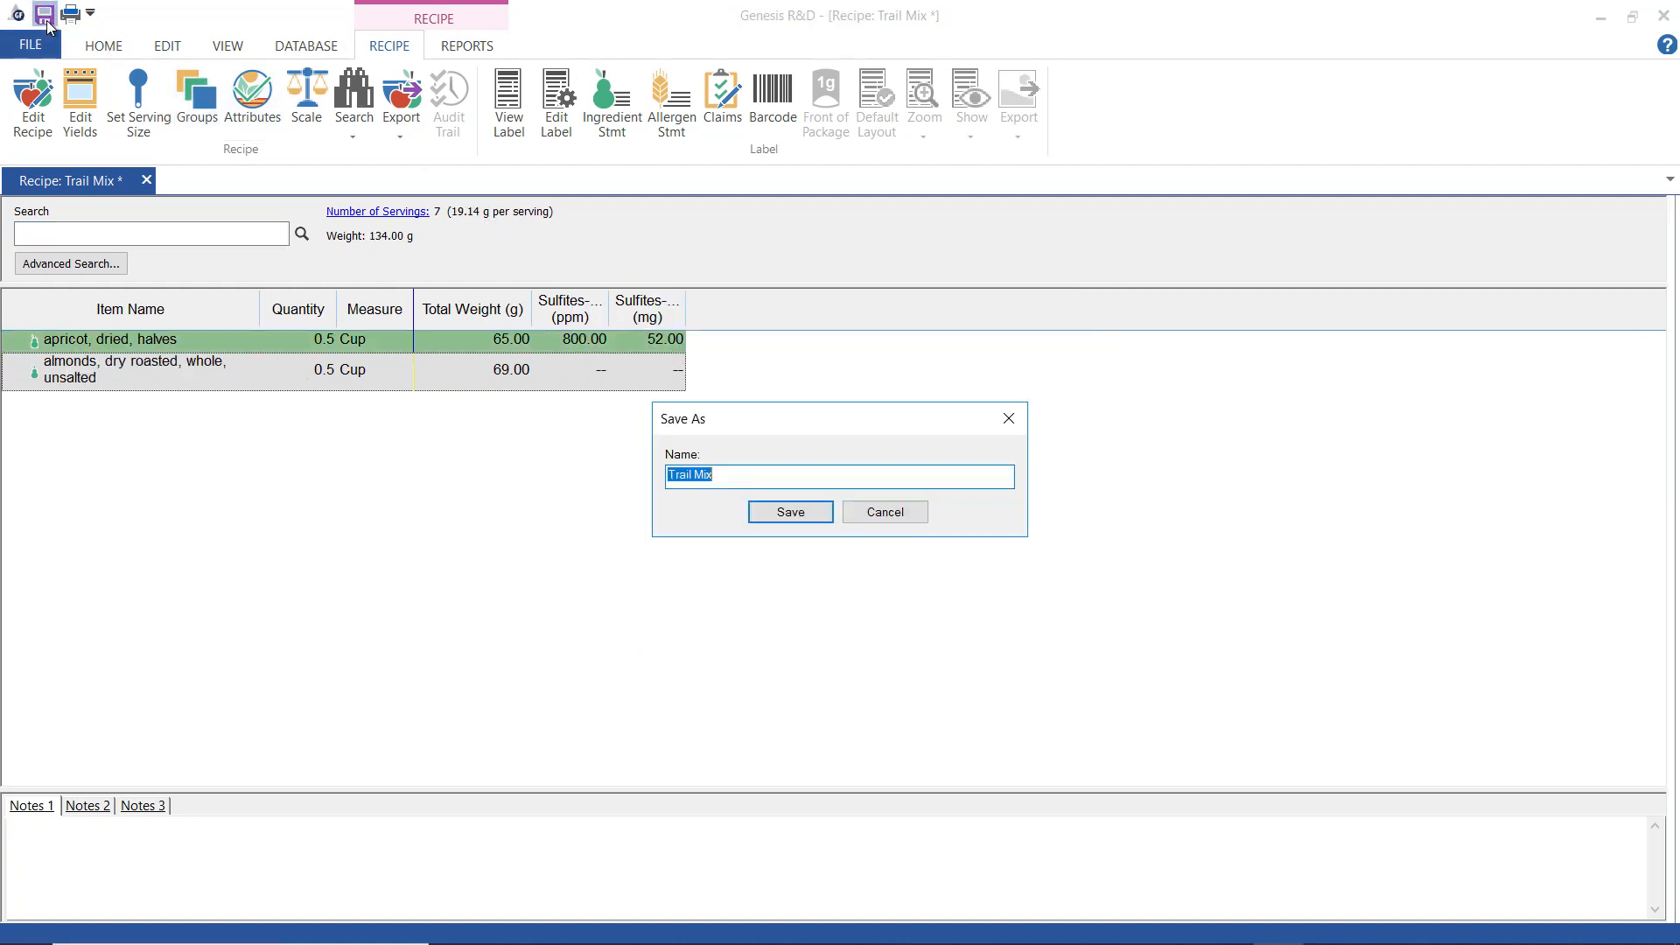
pyautogui.click(788, 524)
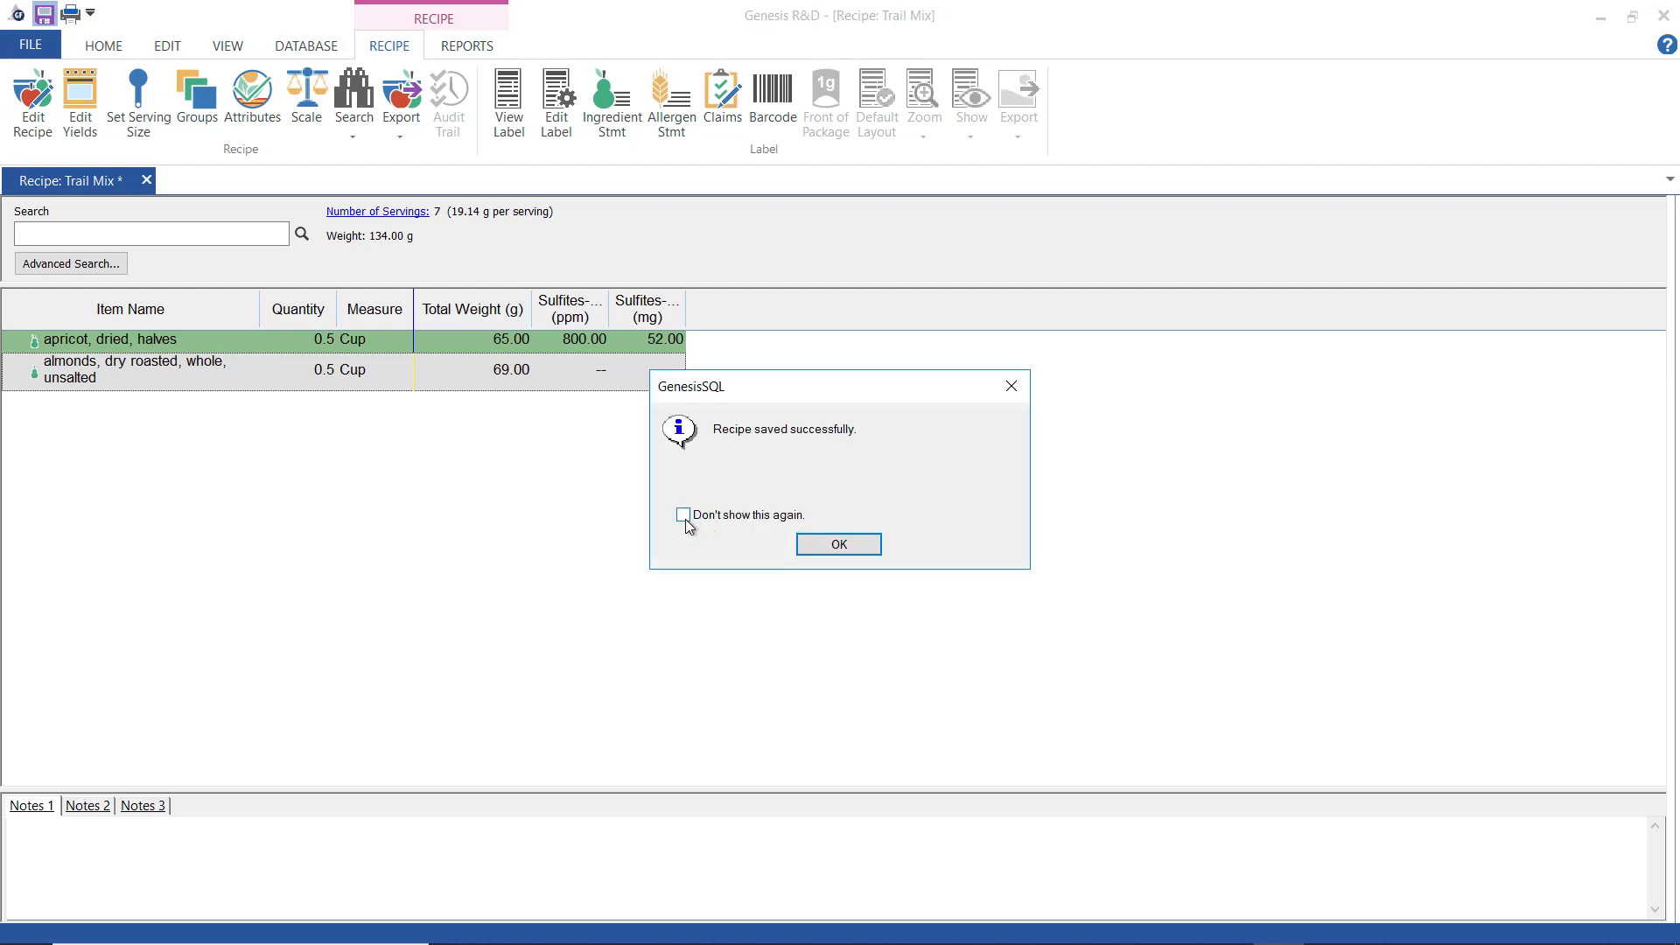
pyautogui.click(836, 543)
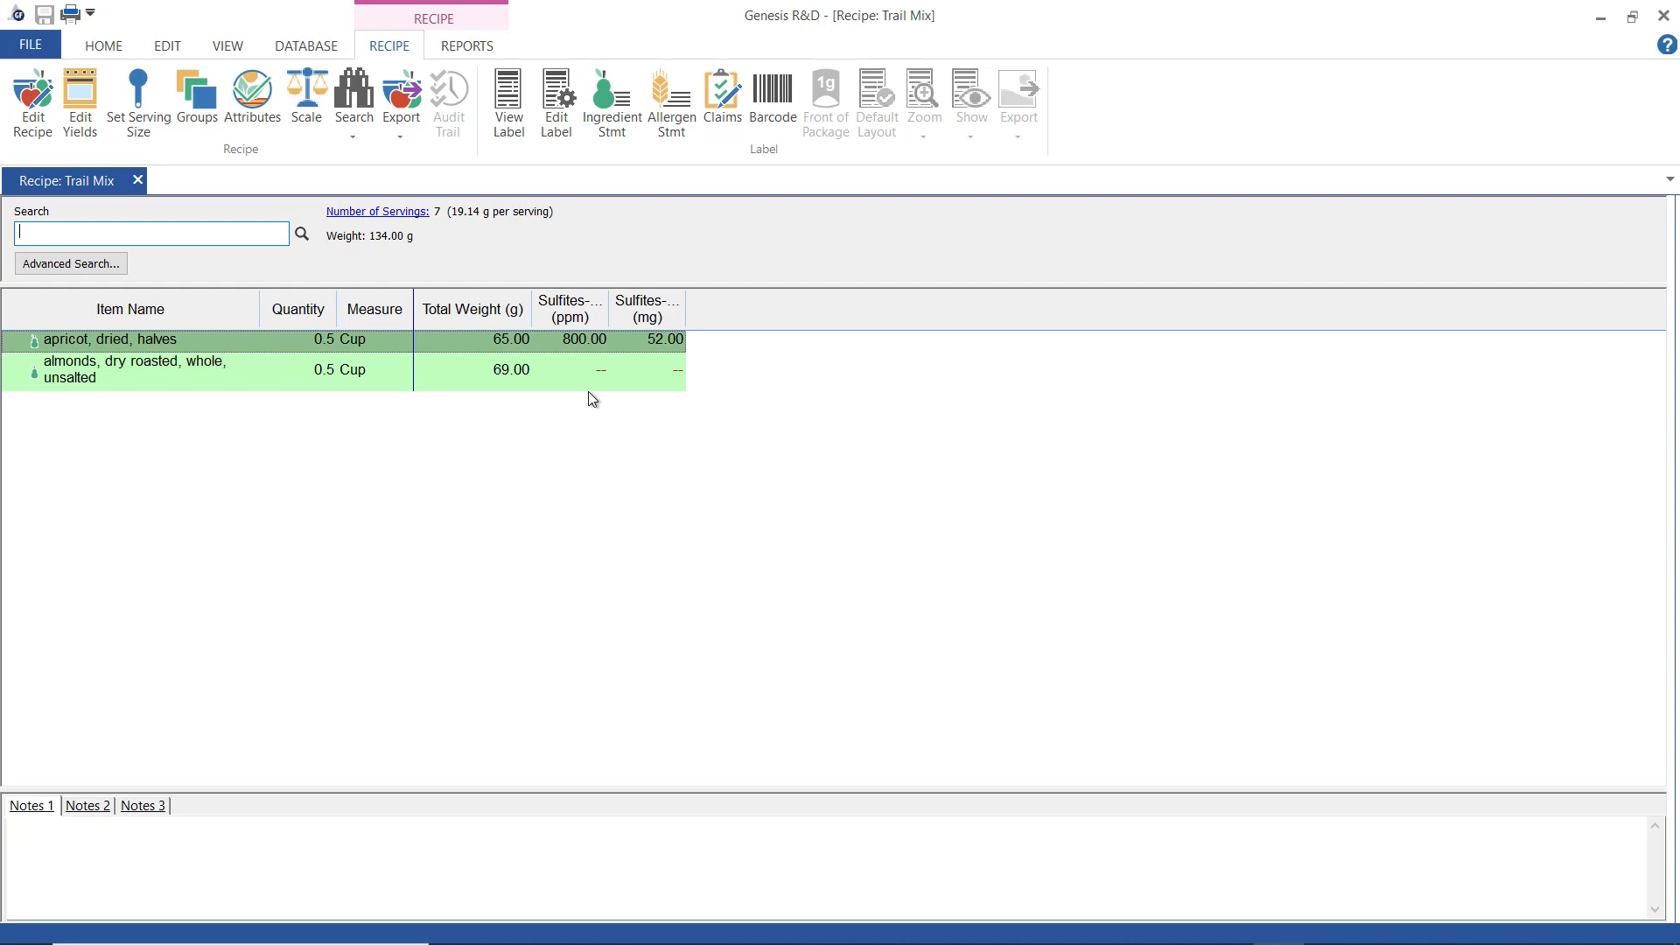
# Check the recipe's sulfite values in the Spreadsheet report and review its ingredient statement for a sulfite declaration.
pyautogui.click(466, 48)
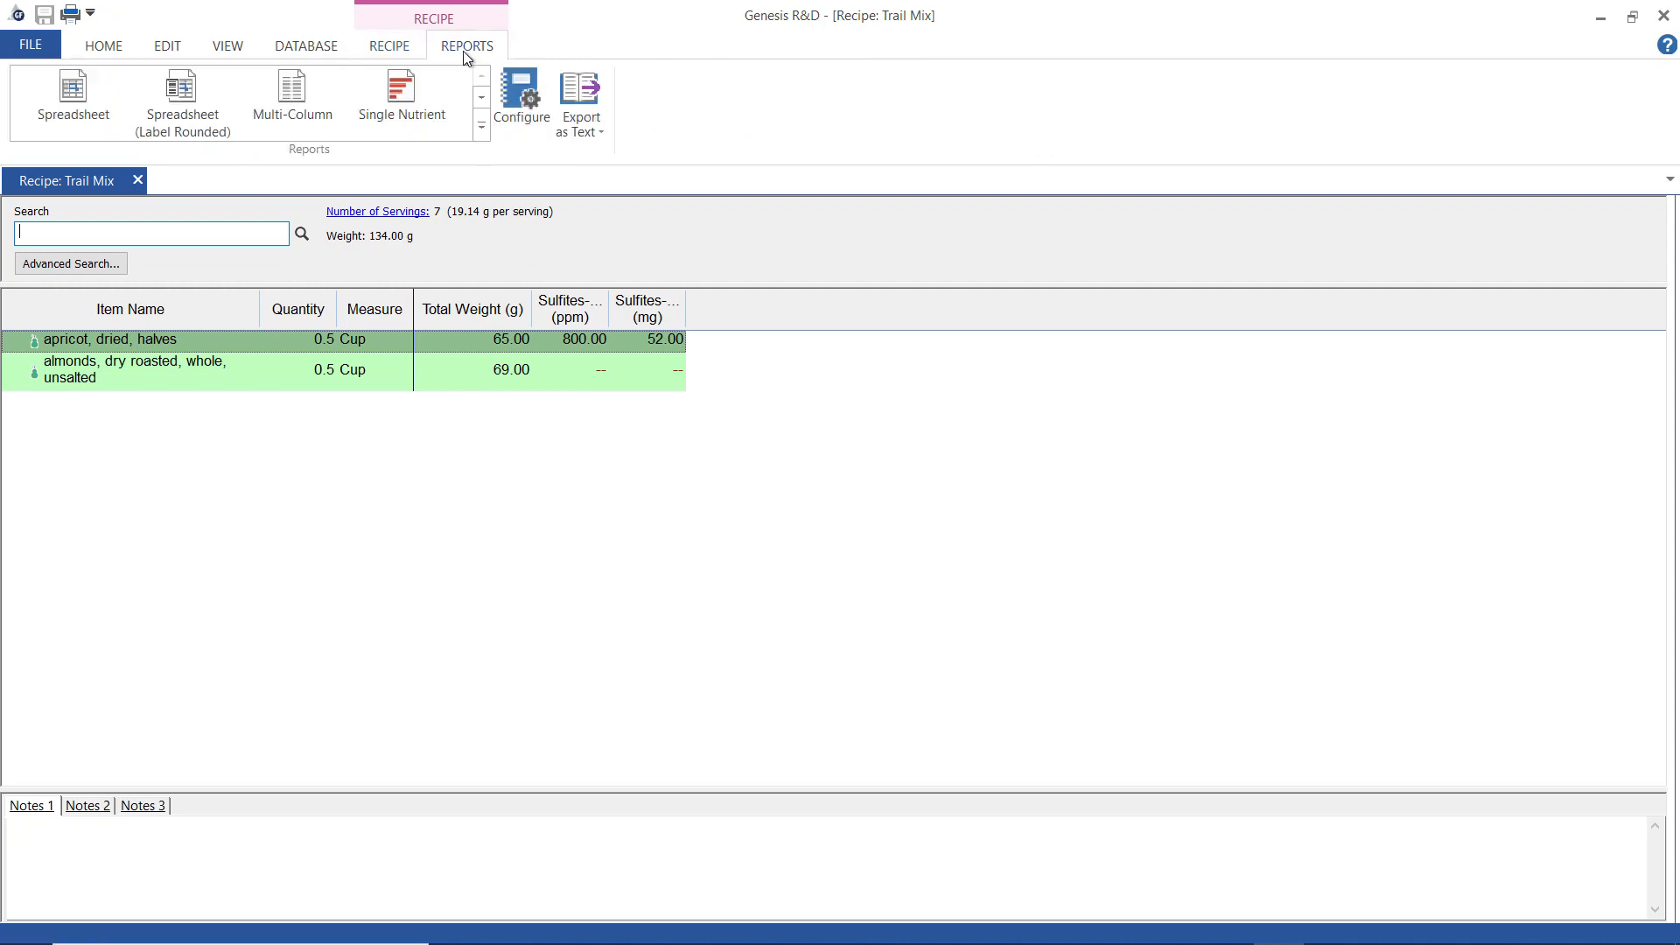
pyautogui.click(84, 113)
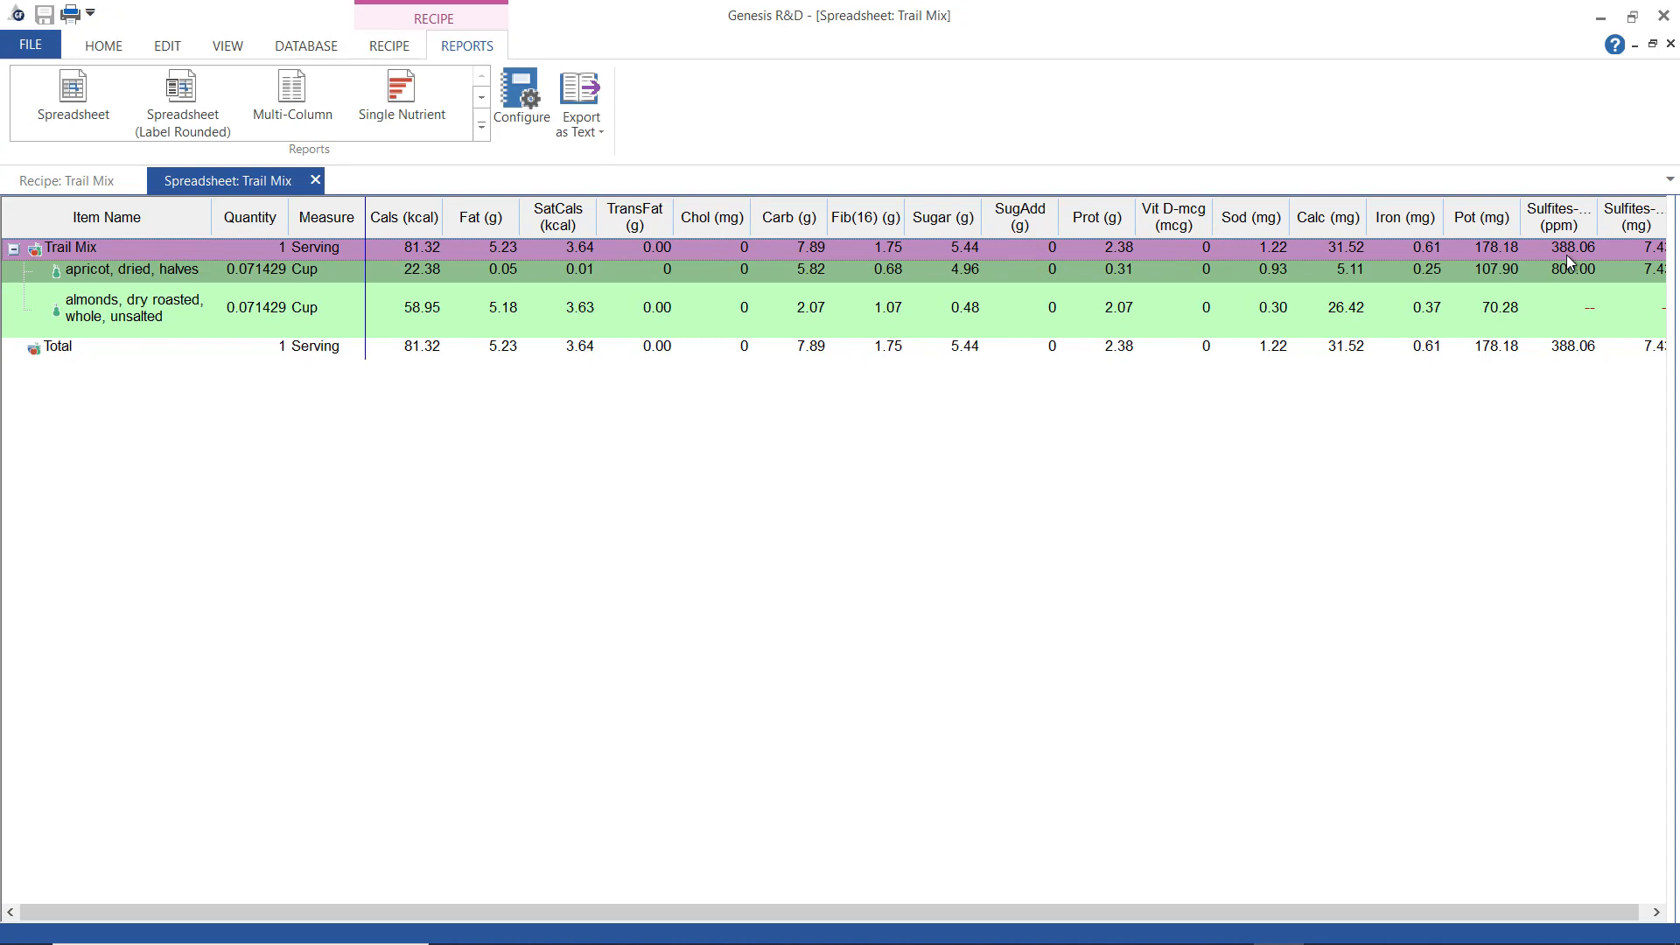
pyautogui.click(393, 46)
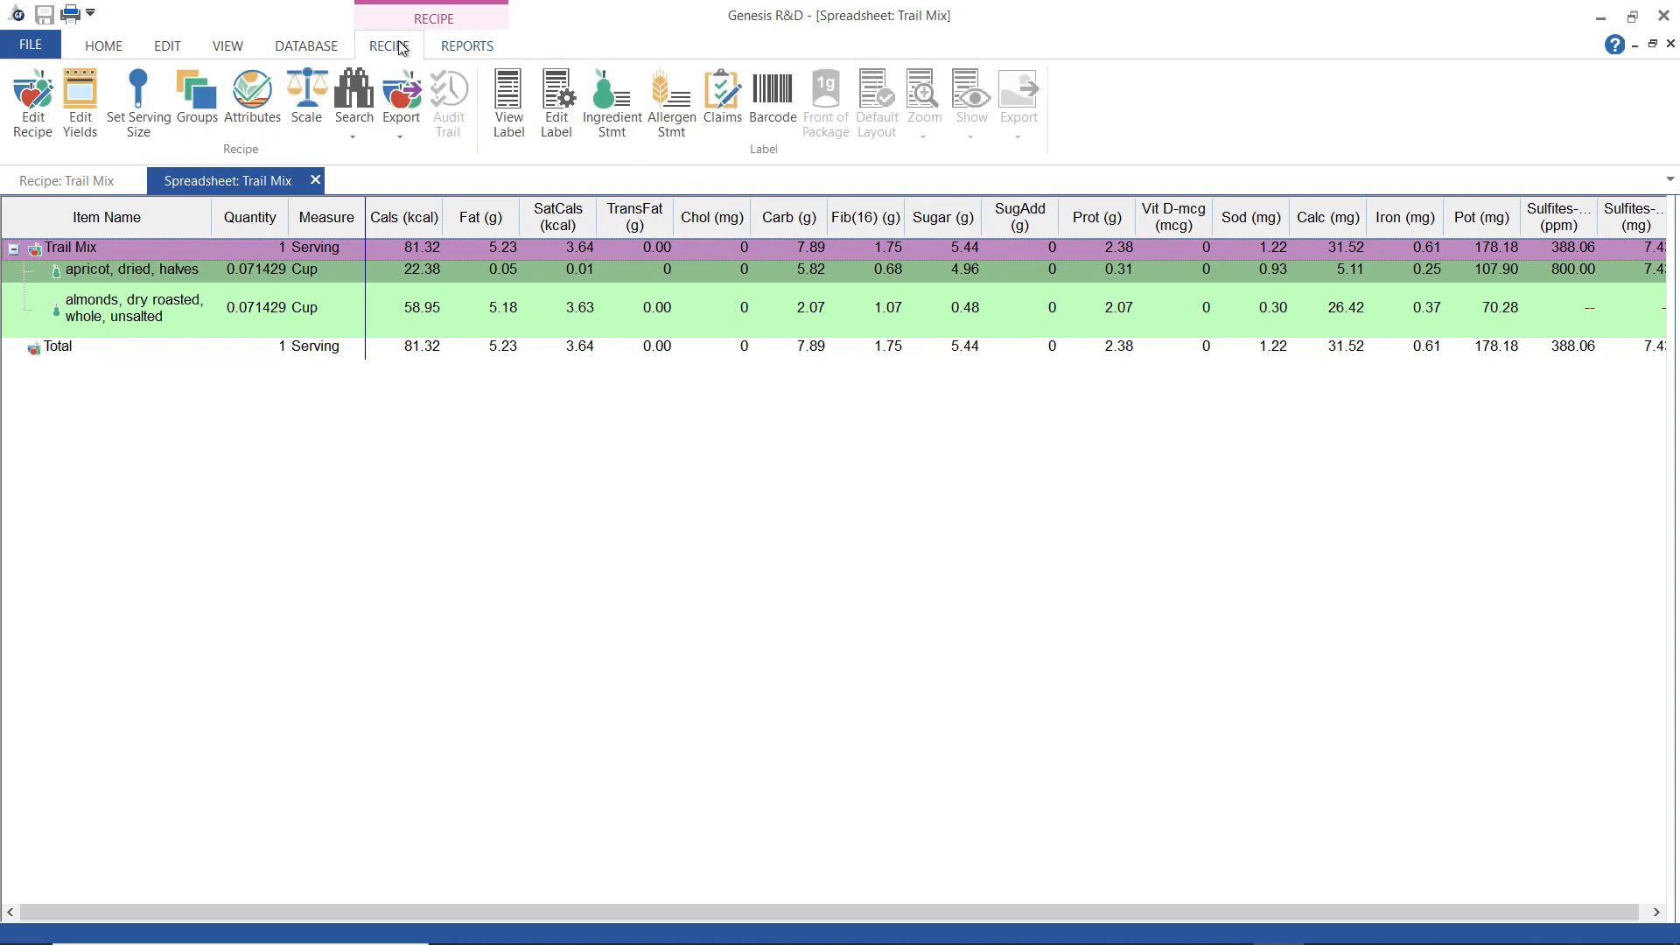
pyautogui.click(619, 109)
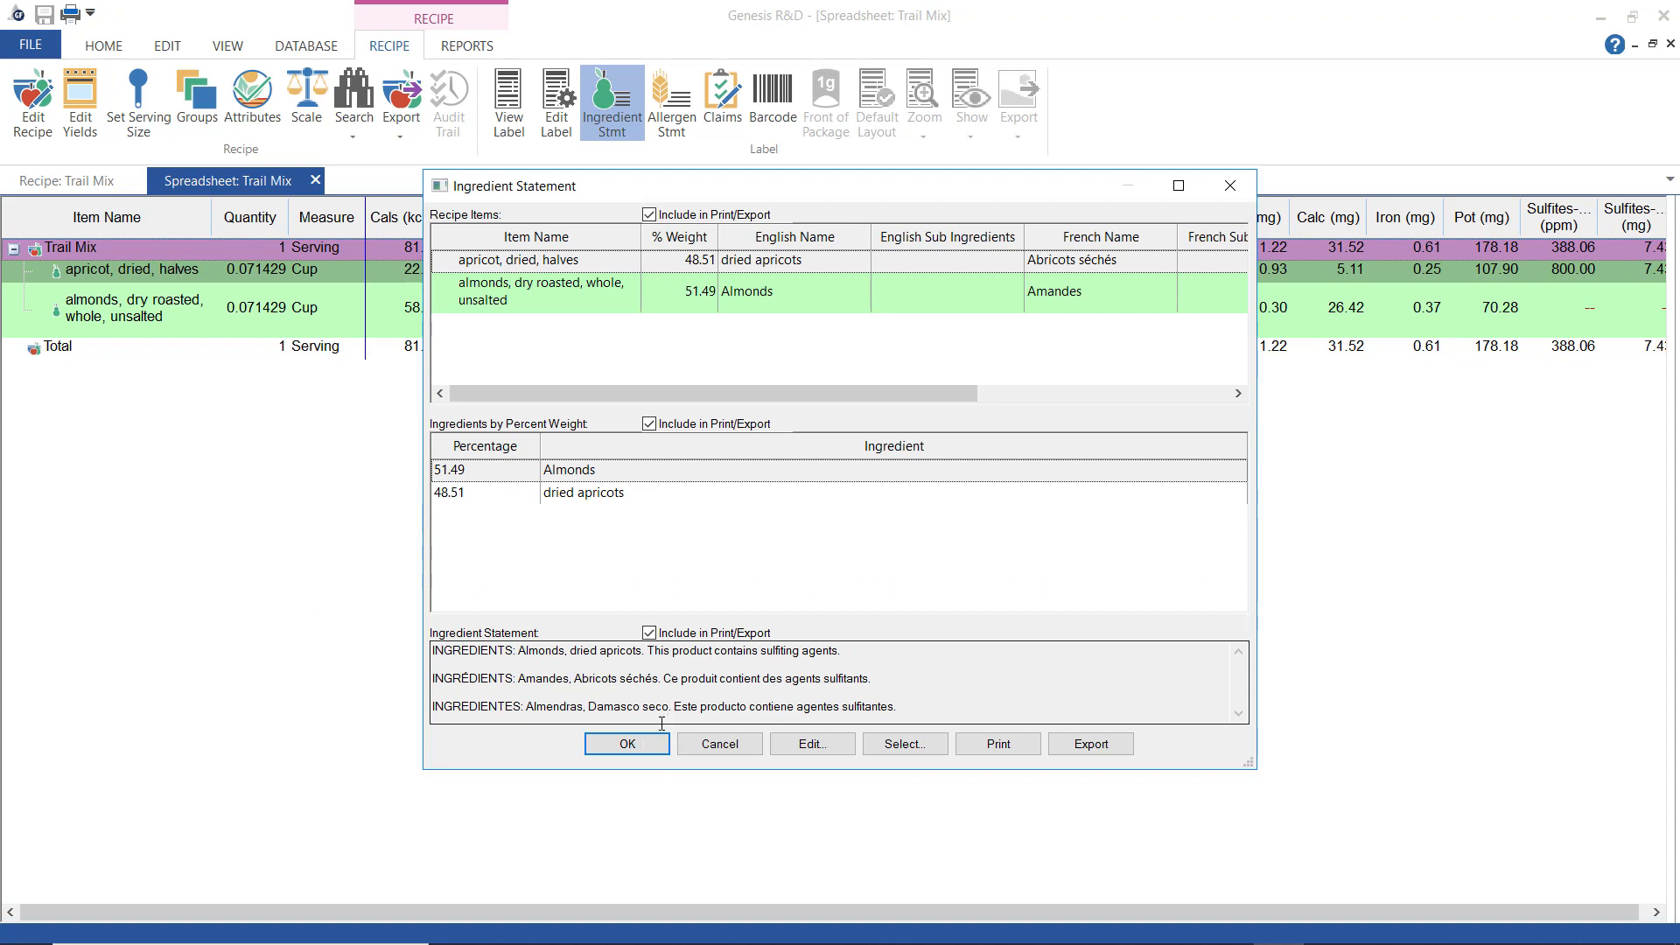
pyautogui.click(644, 742)
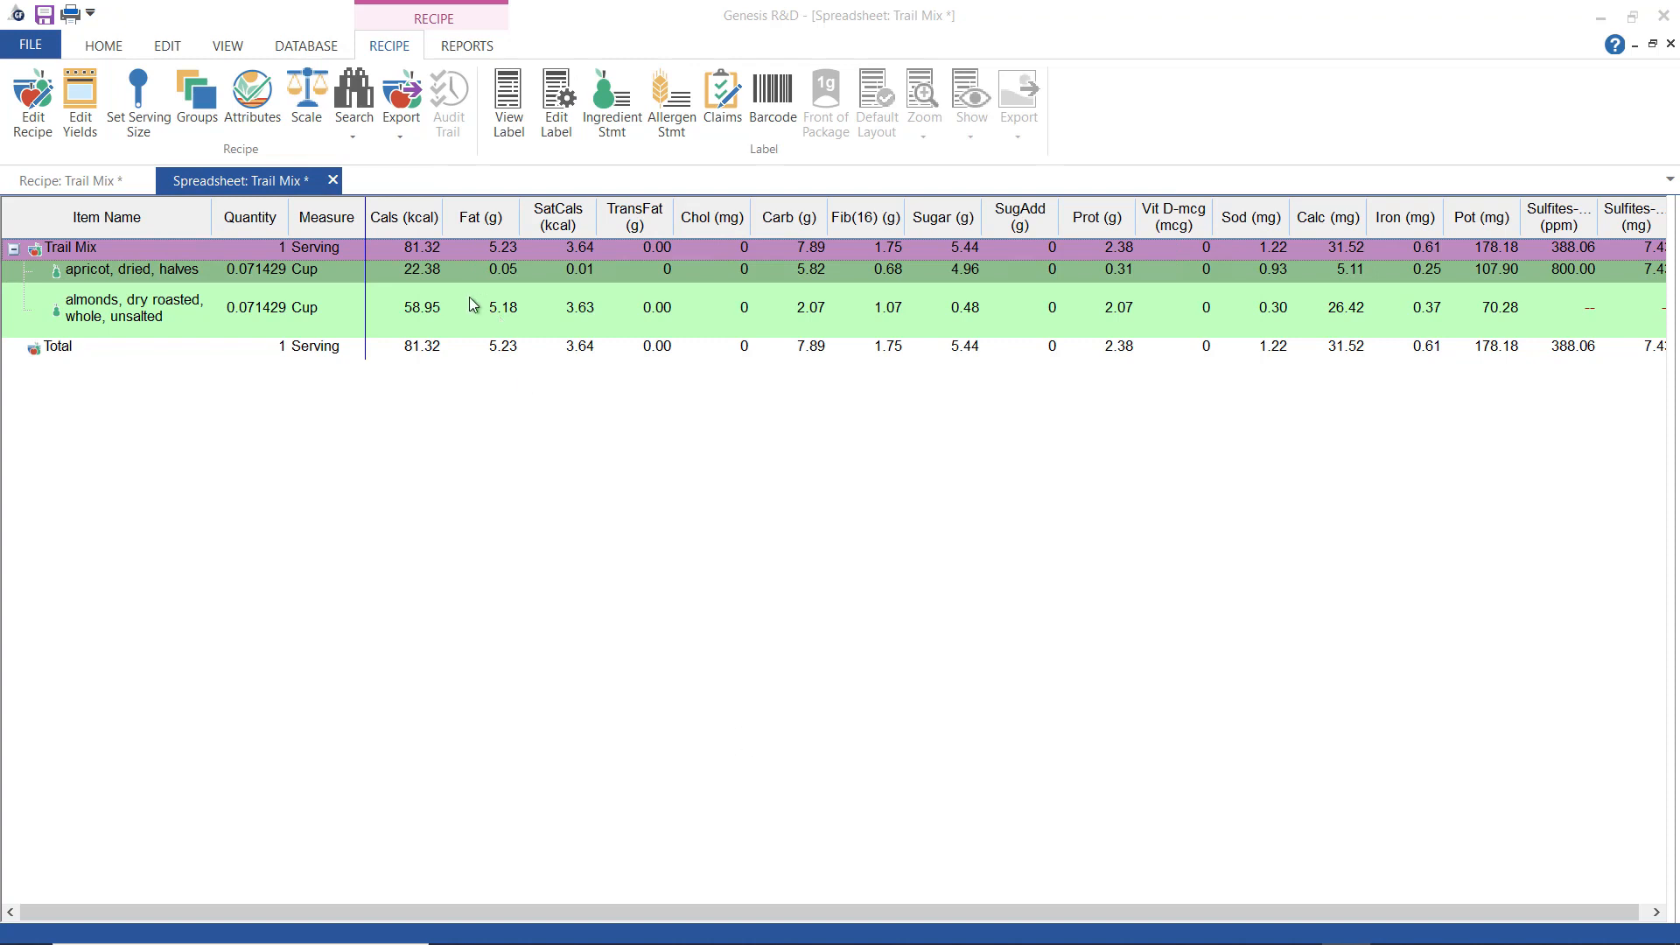
pyautogui.click(332, 180)
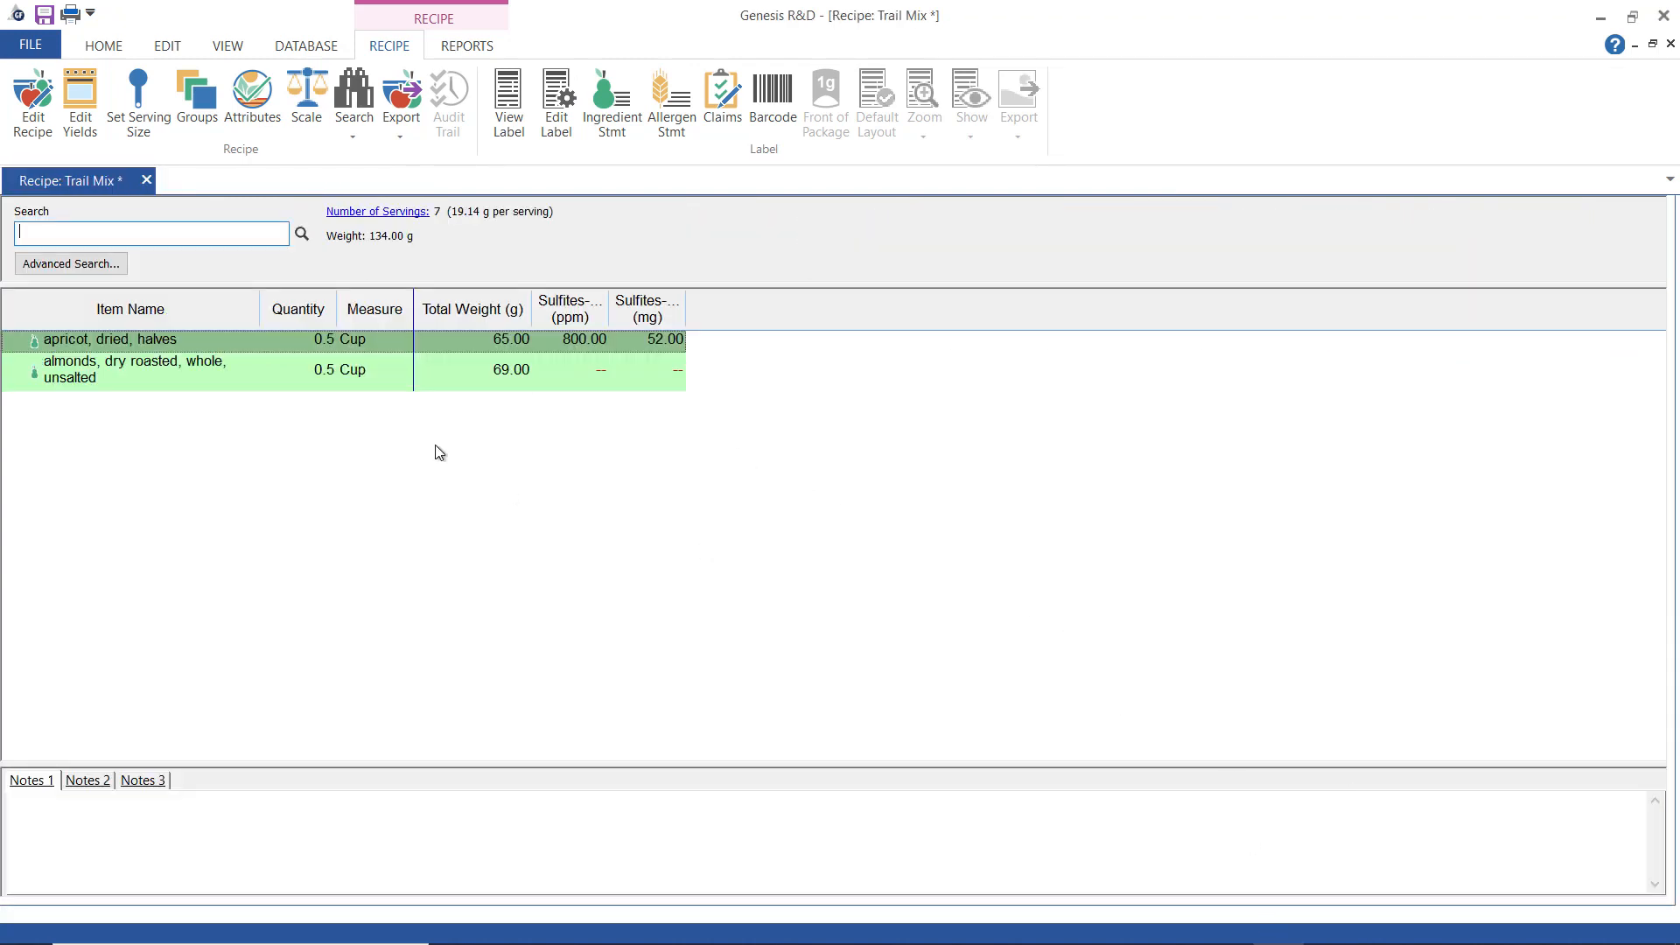
# Search for "raw cashew" and add 7 ounce-weight of the USDA "cashews, raw" to the recipe.
pyautogui.write('raw cashew')
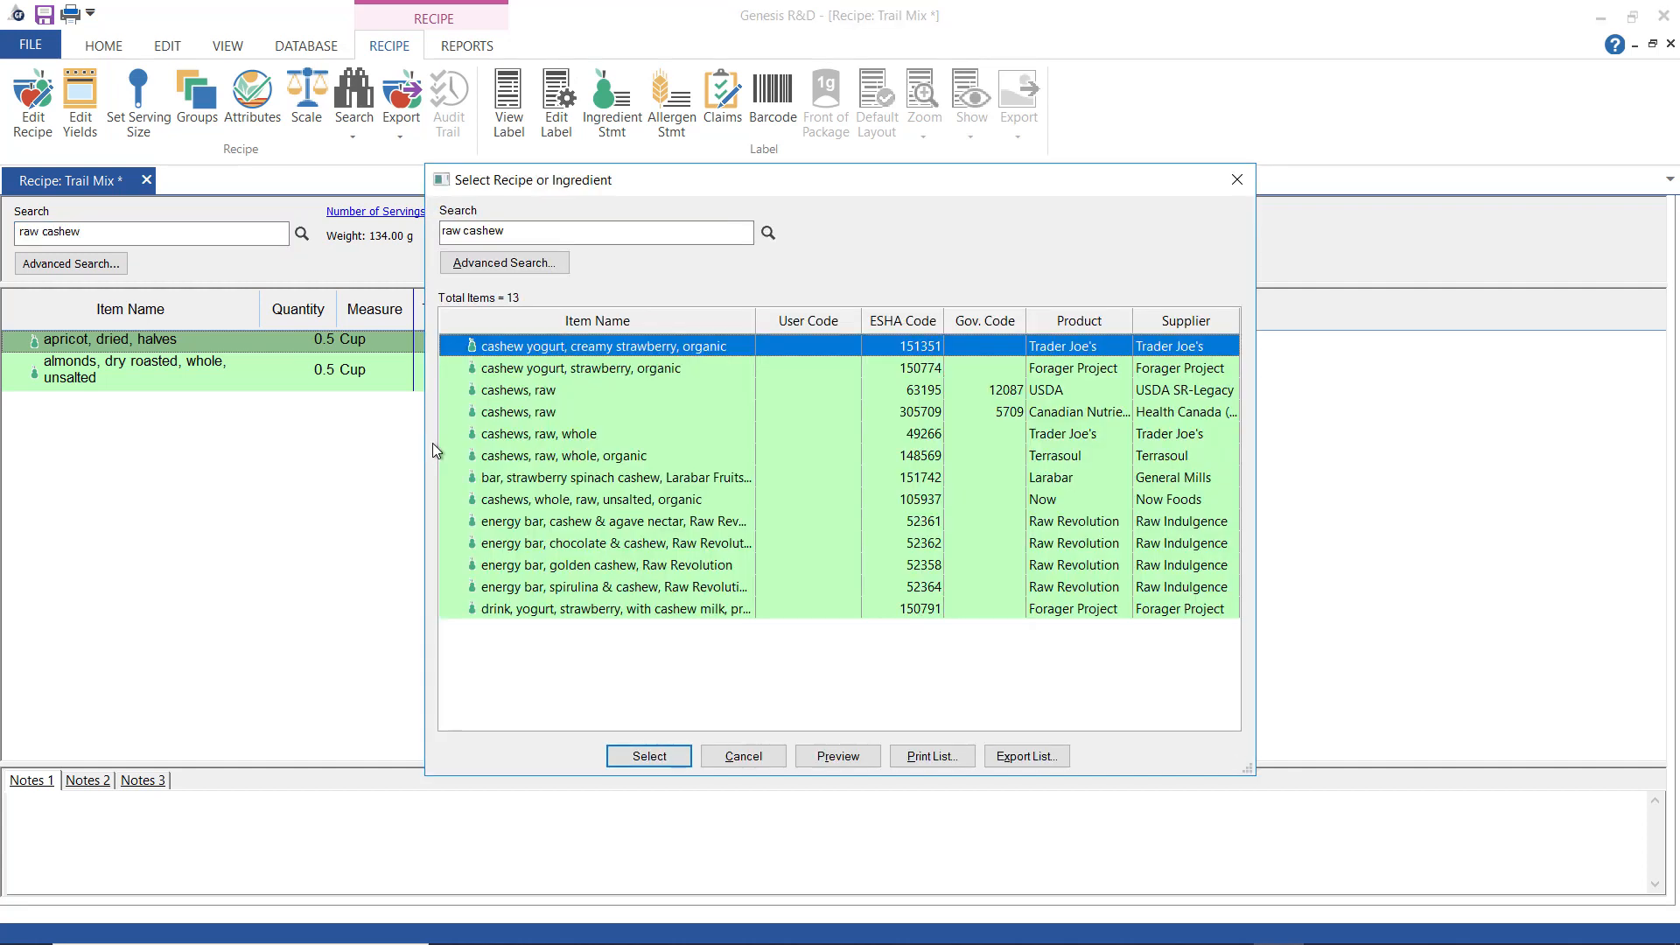
pyautogui.doubleClick(511, 390)
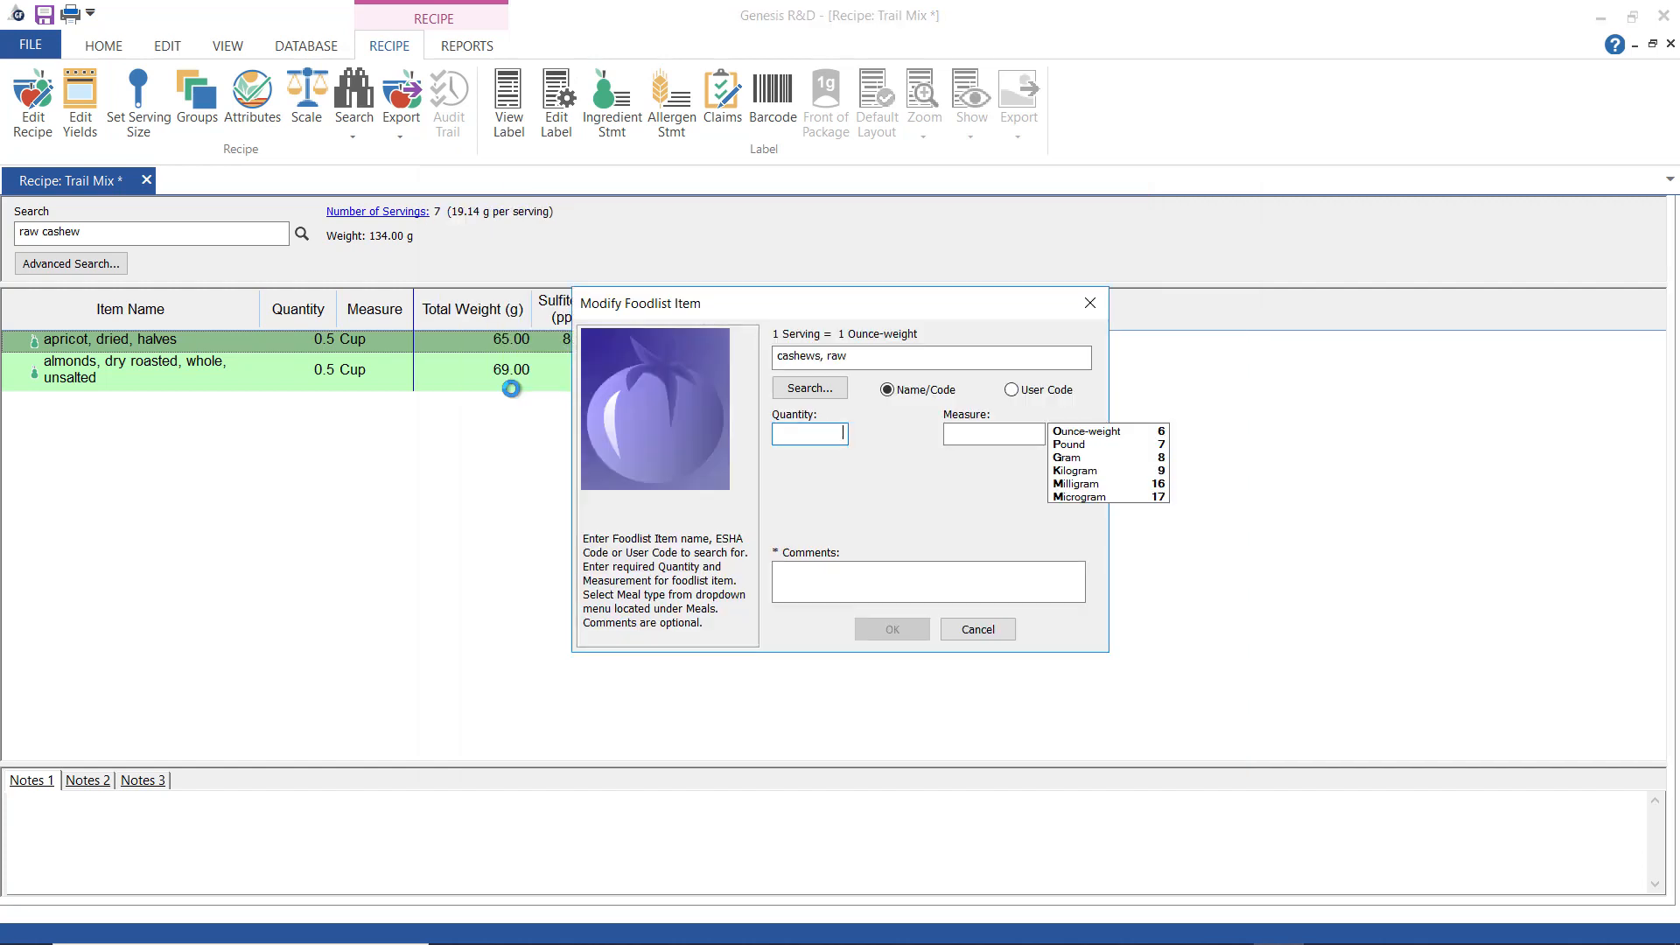
pyautogui.write('7')
pyautogui.press('Tab')
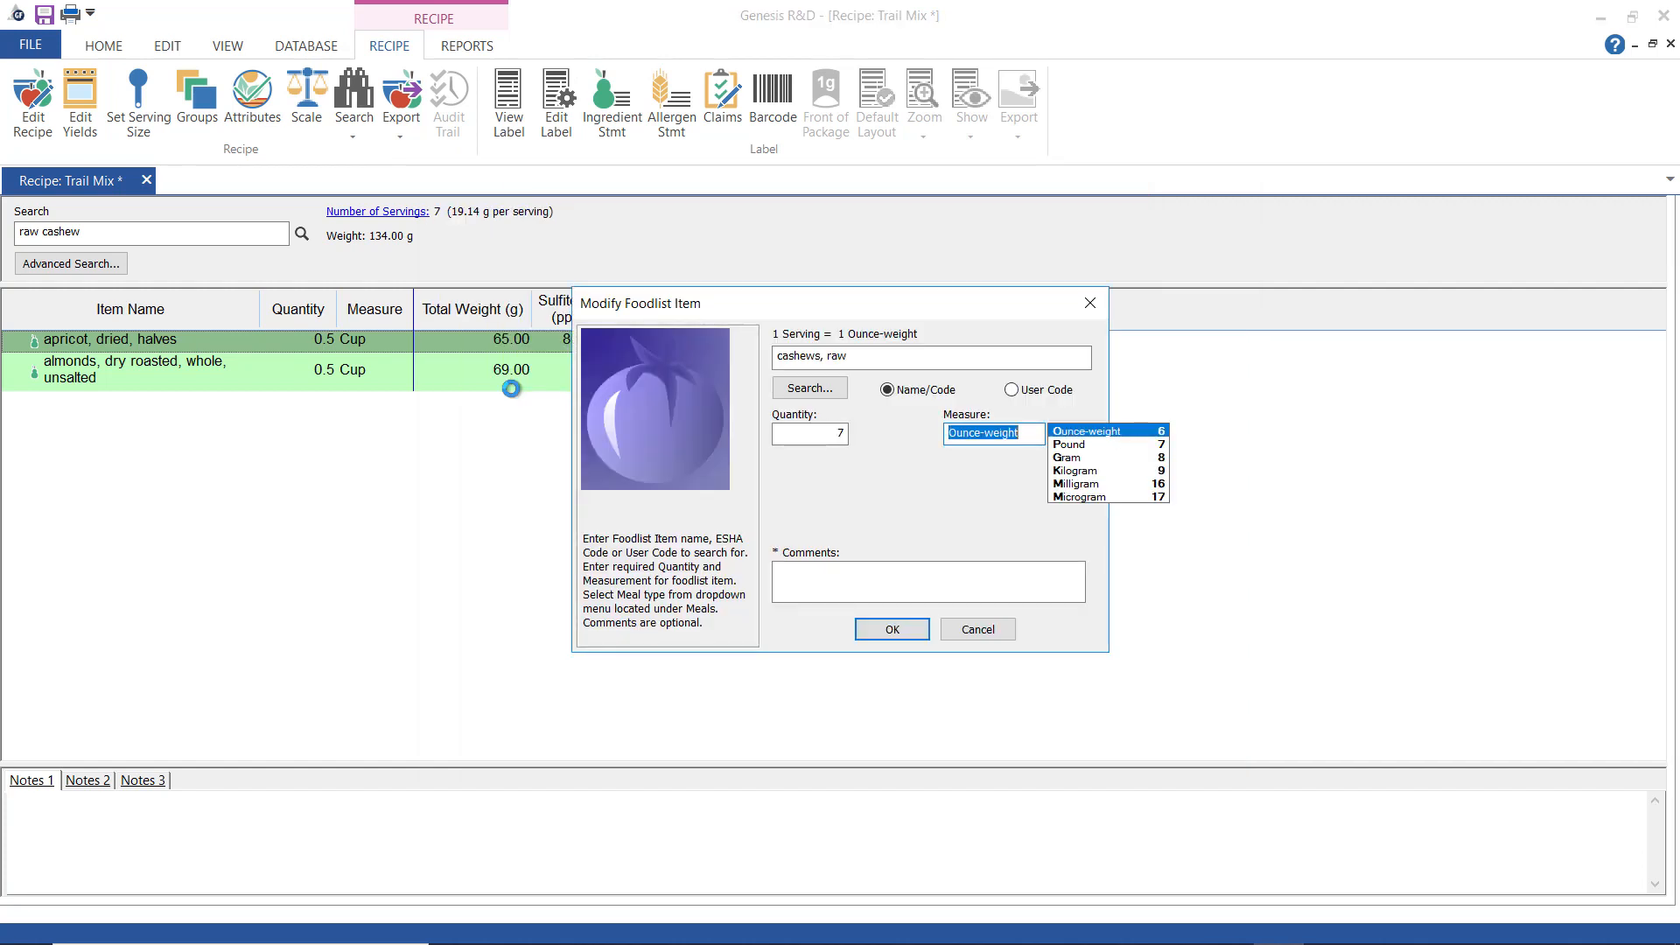
pyautogui.press('Return')
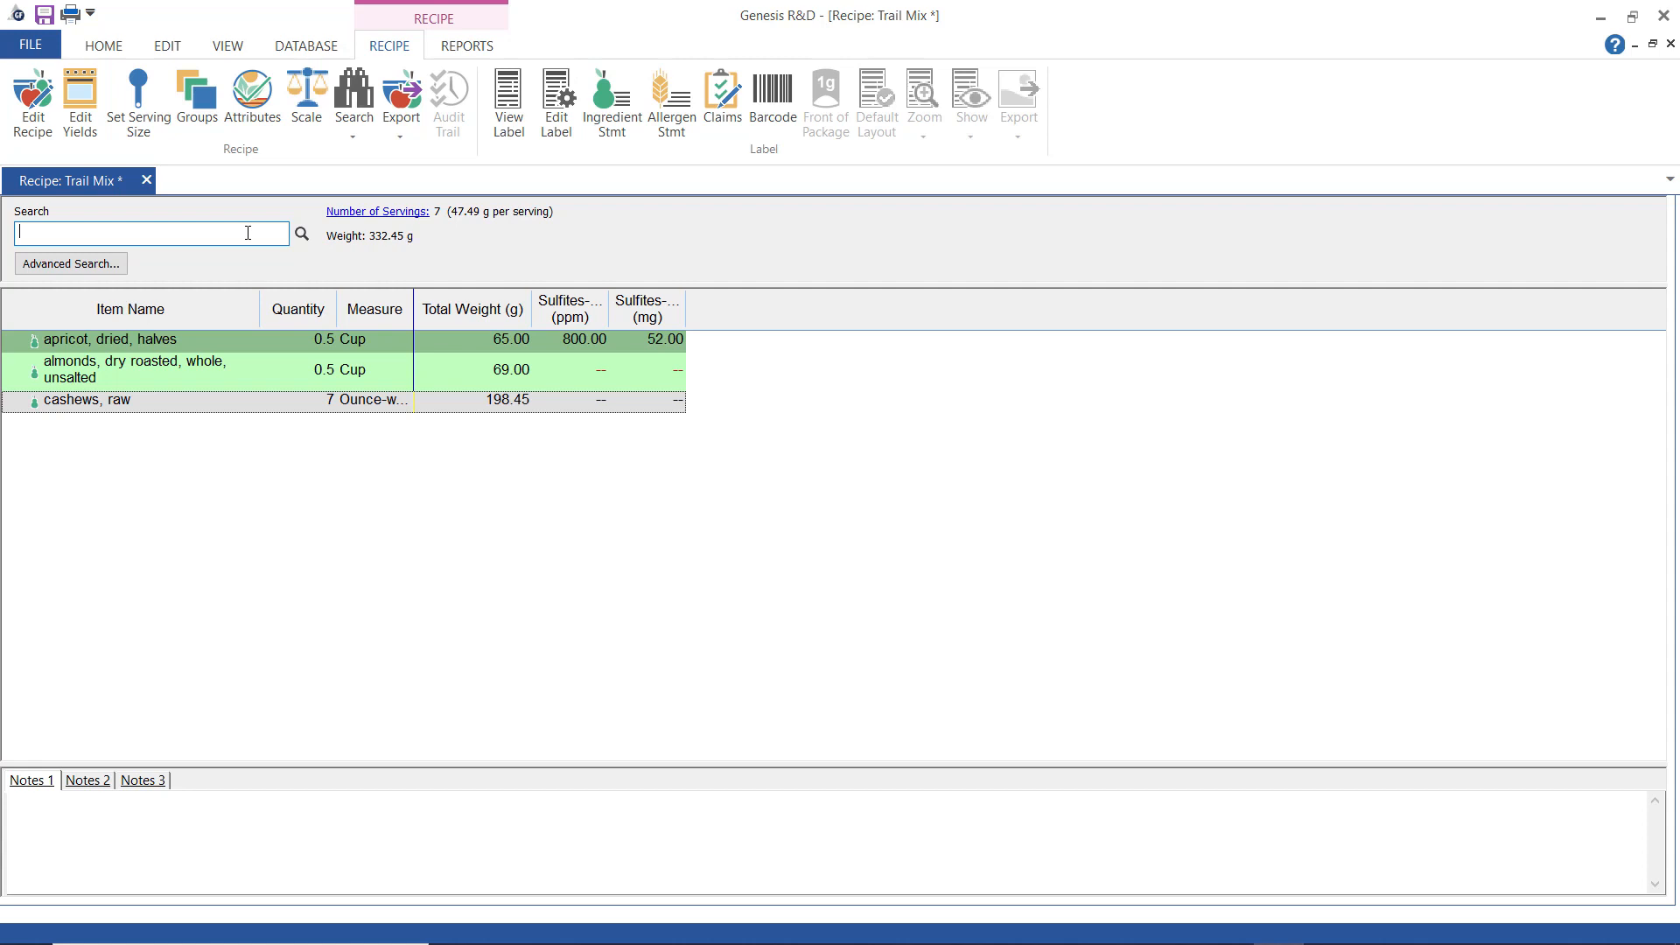
# Search for "cranberries, sweet" and add 0.5 cup of "cranberries, dried, sweet" to the recipe.
pyautogui.write('cranberries, sweet')
pyautogui.press('Return')
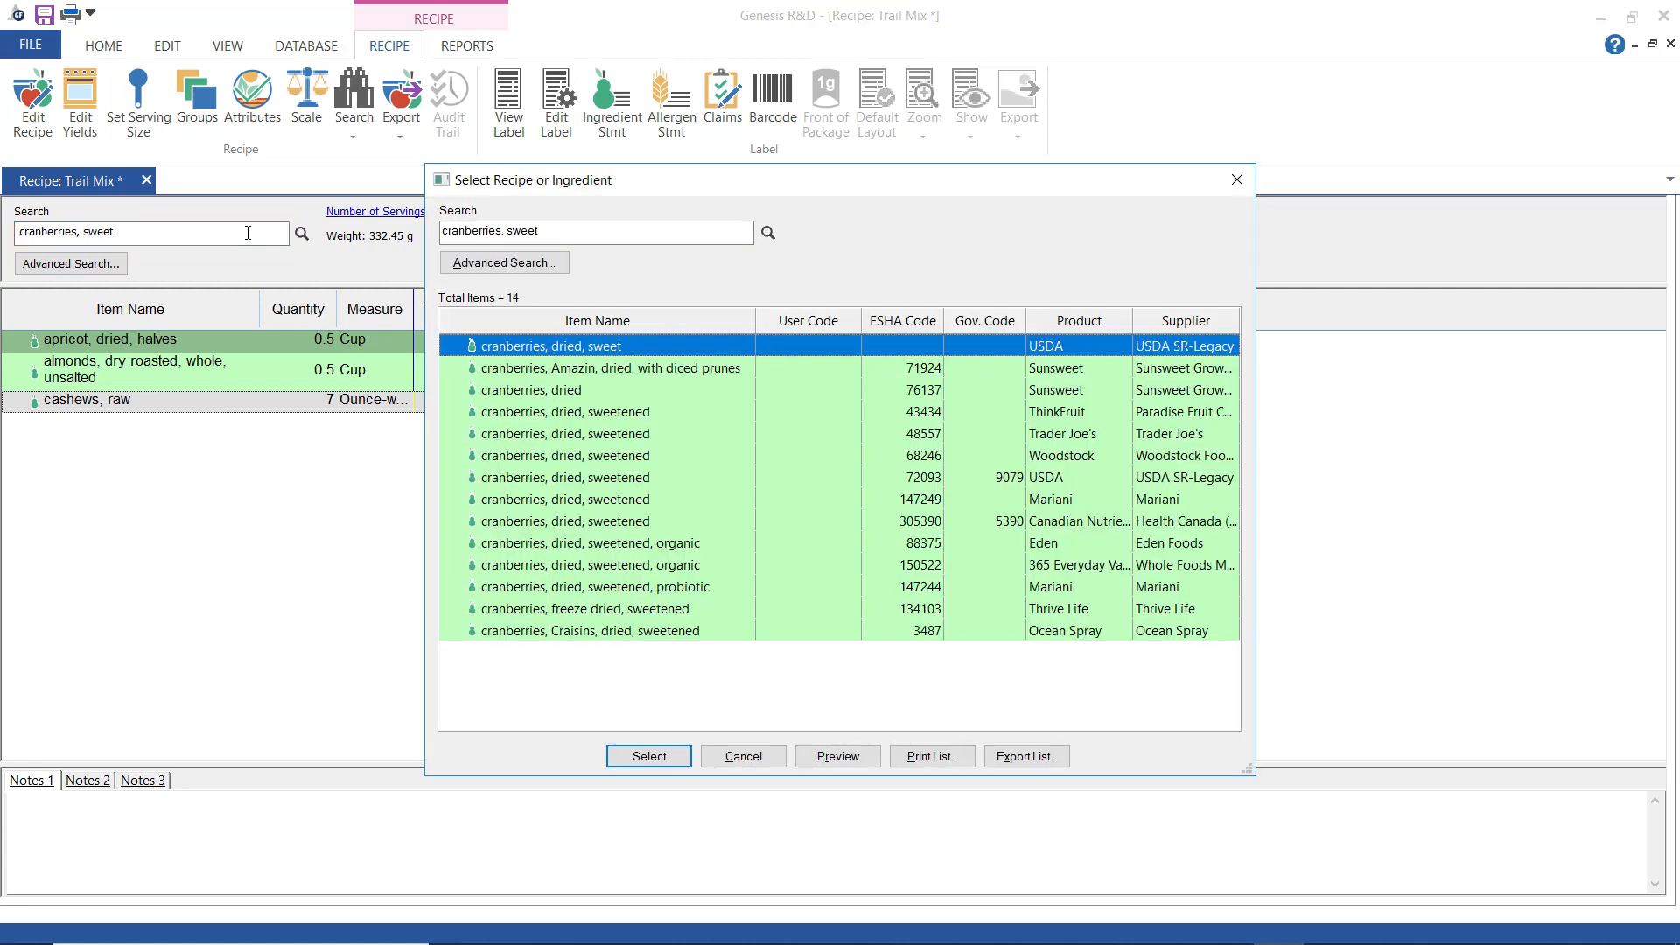
pyautogui.doubleClick(519, 354)
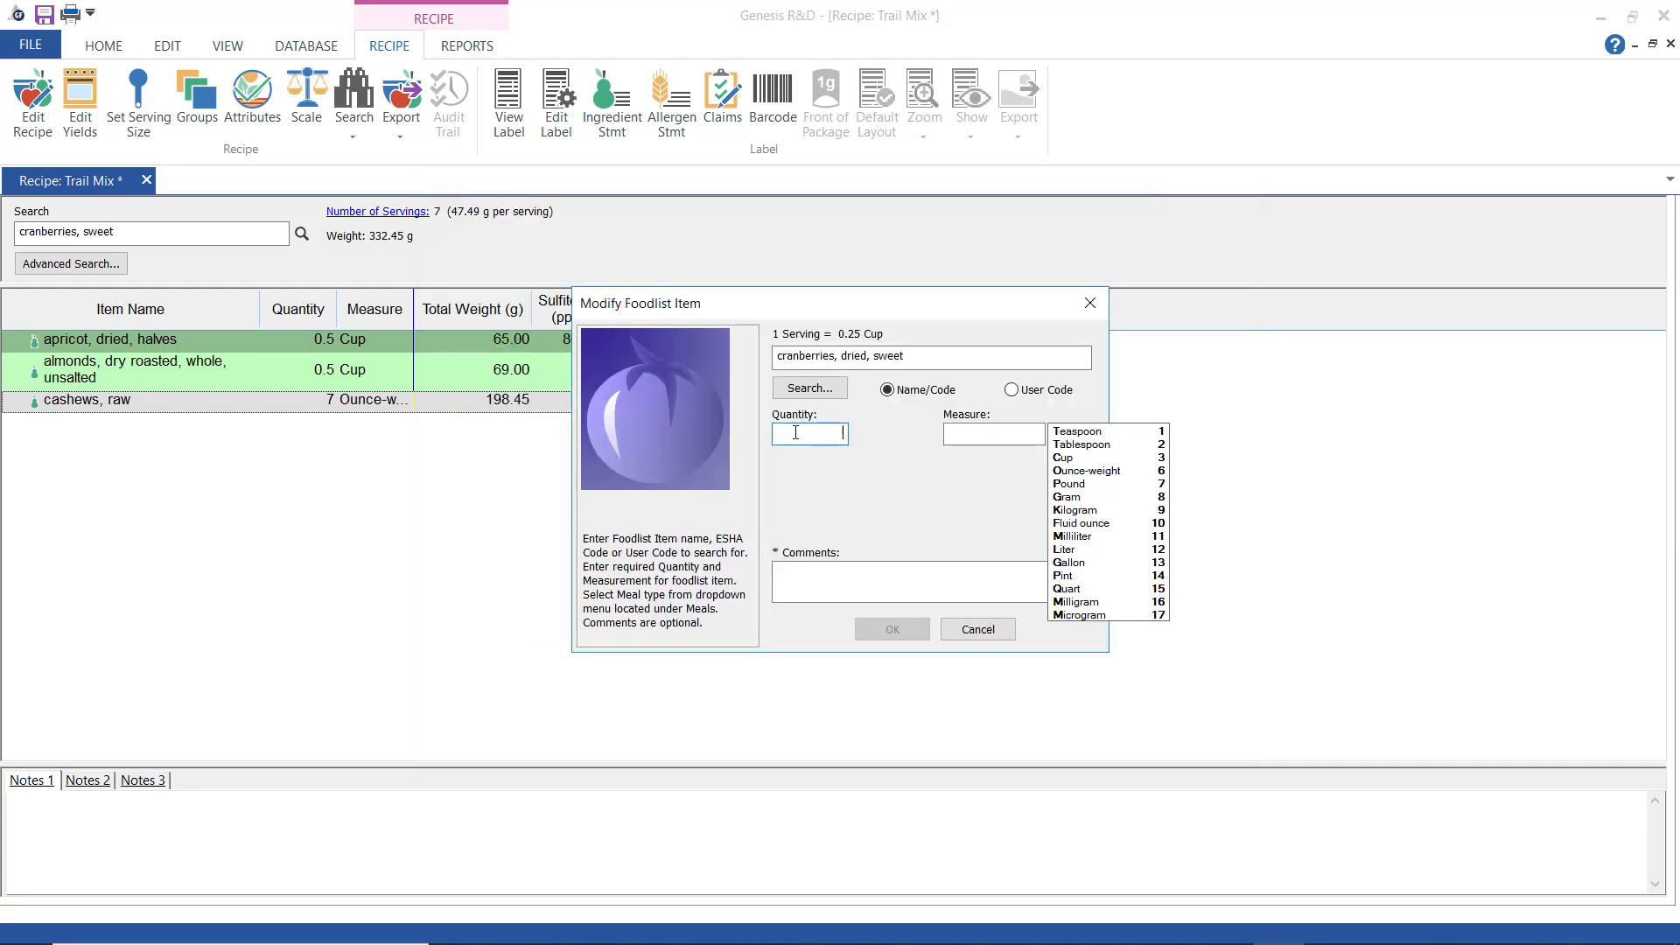
pyautogui.press('Tab')
pyautogui.press('c')
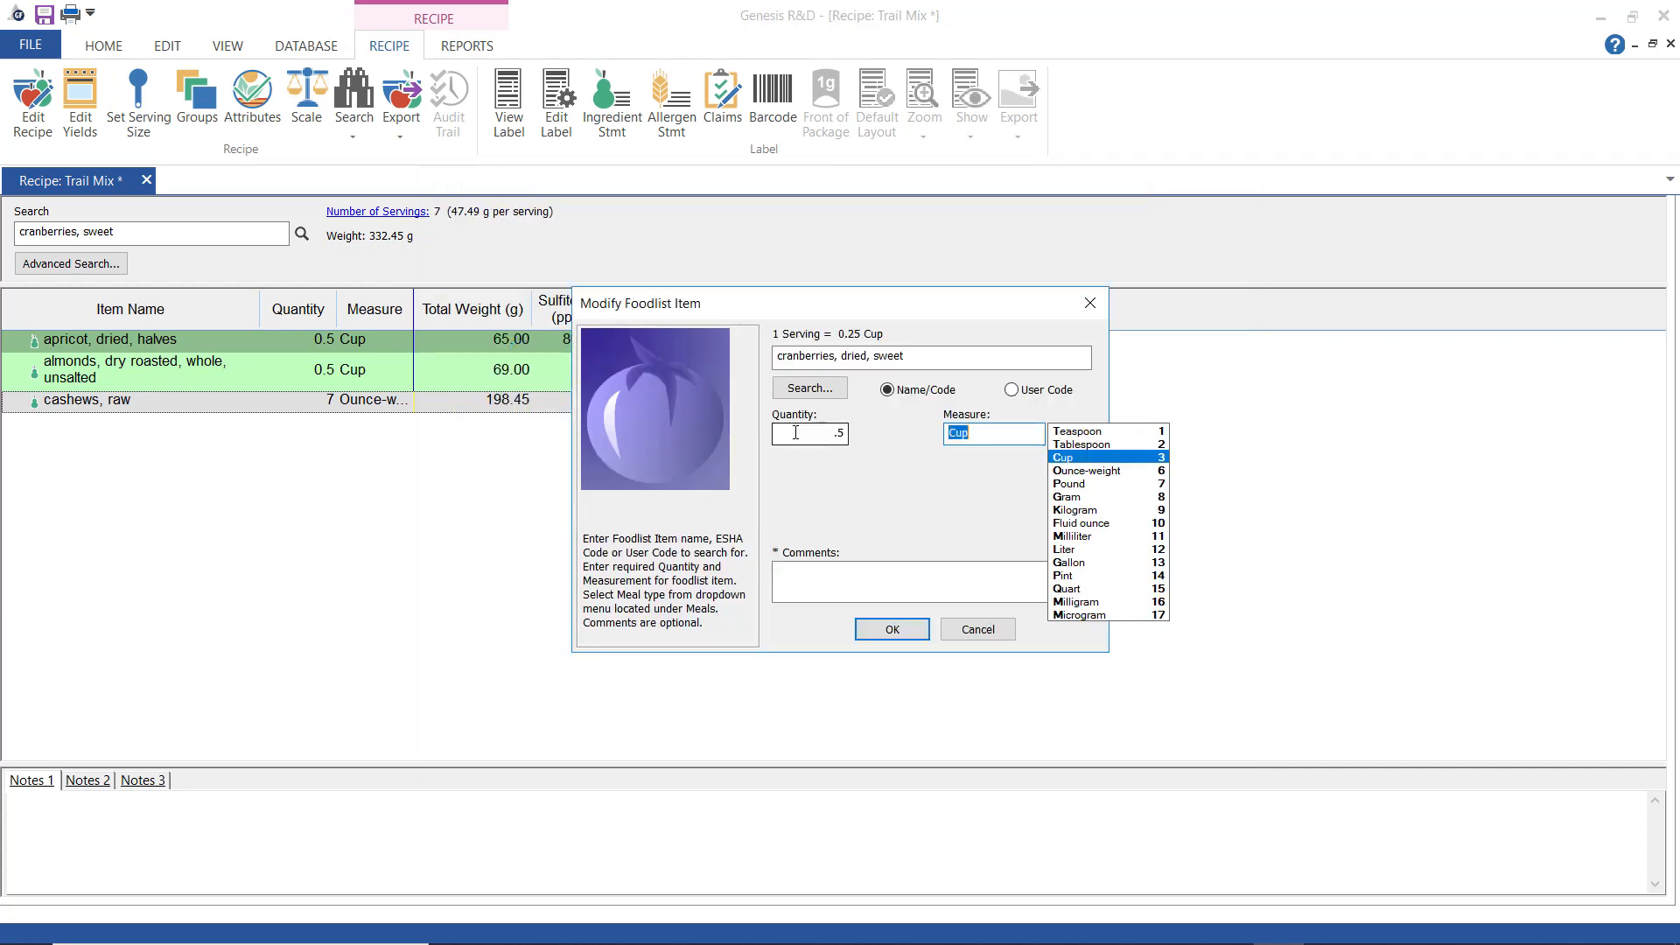
pyautogui.press('Return')
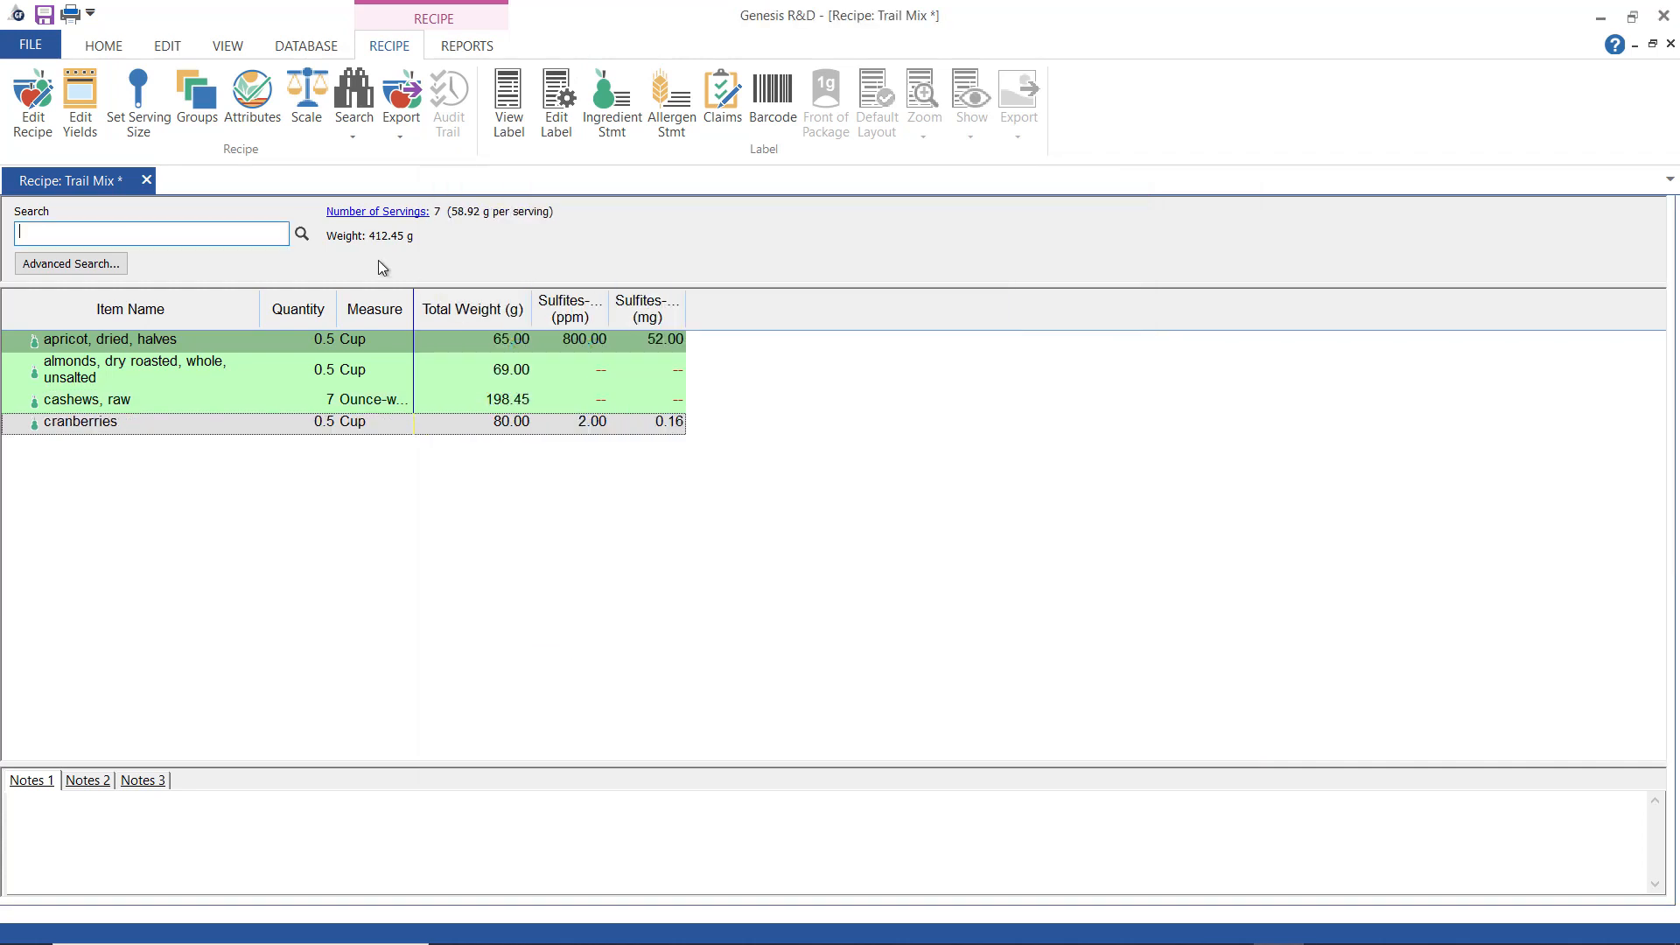
# Search for walnut halves and add 0.5 cup of Trader Joe's "walnuts, raw, halves & pieces" to the recipe.
pyautogui.write('walnutsalves')
pyautogui.press('Return')
pyautogui.doubleClick(847, 431)
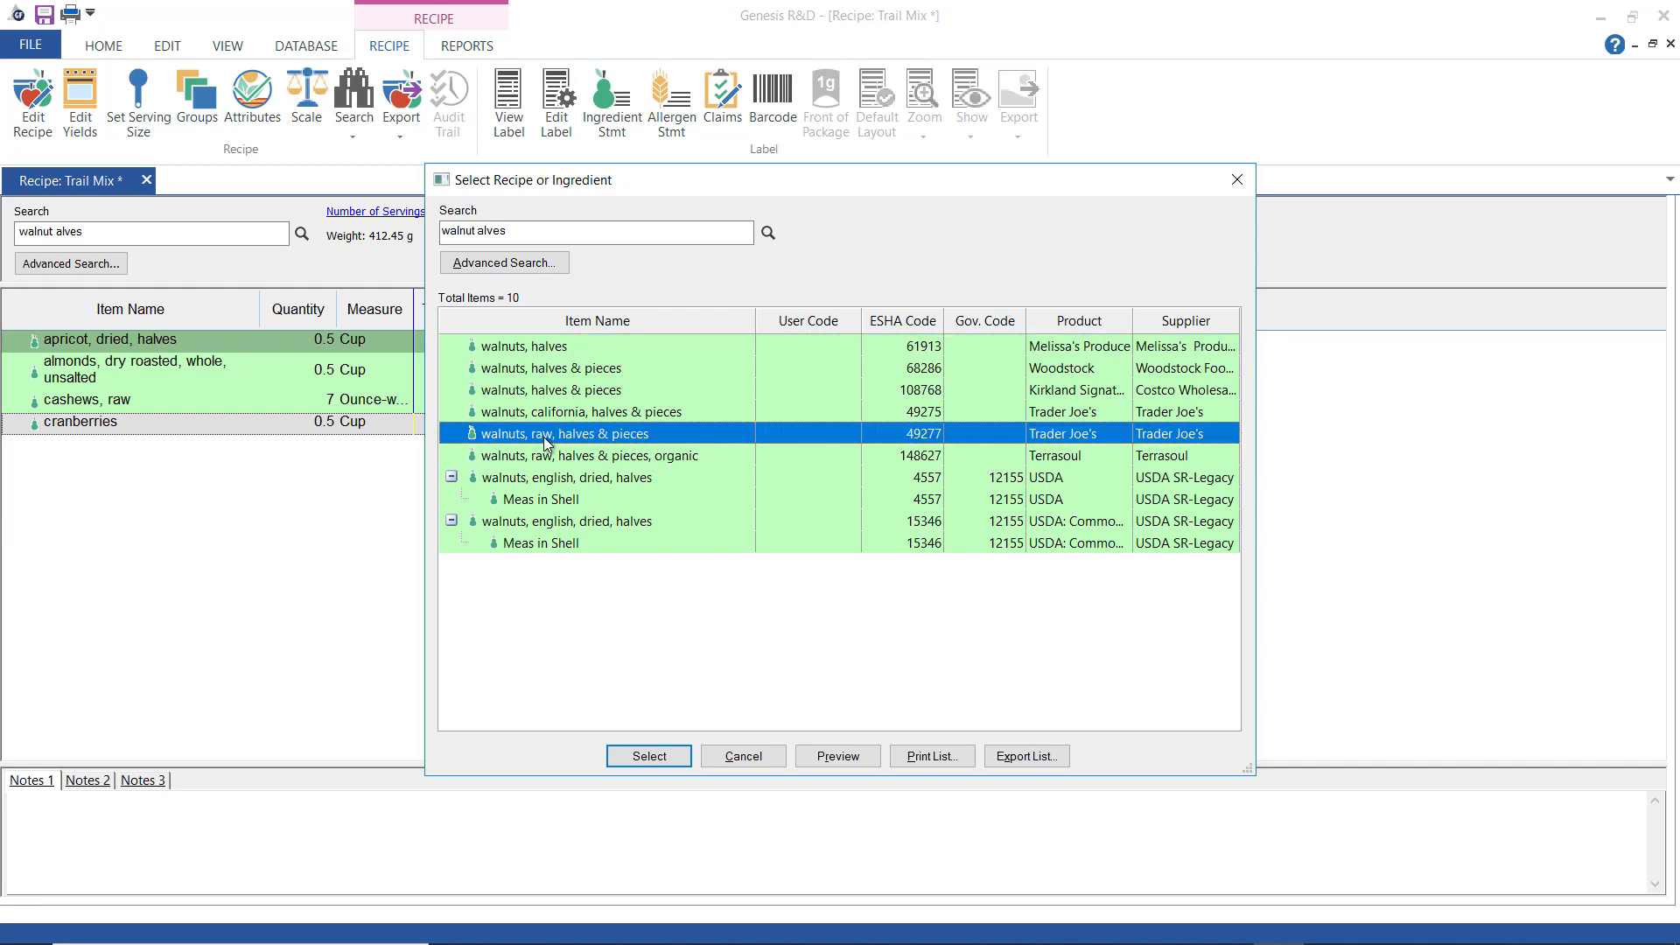
pyautogui.write('.5')
pyautogui.press('Tab')
pyautogui.write('c')
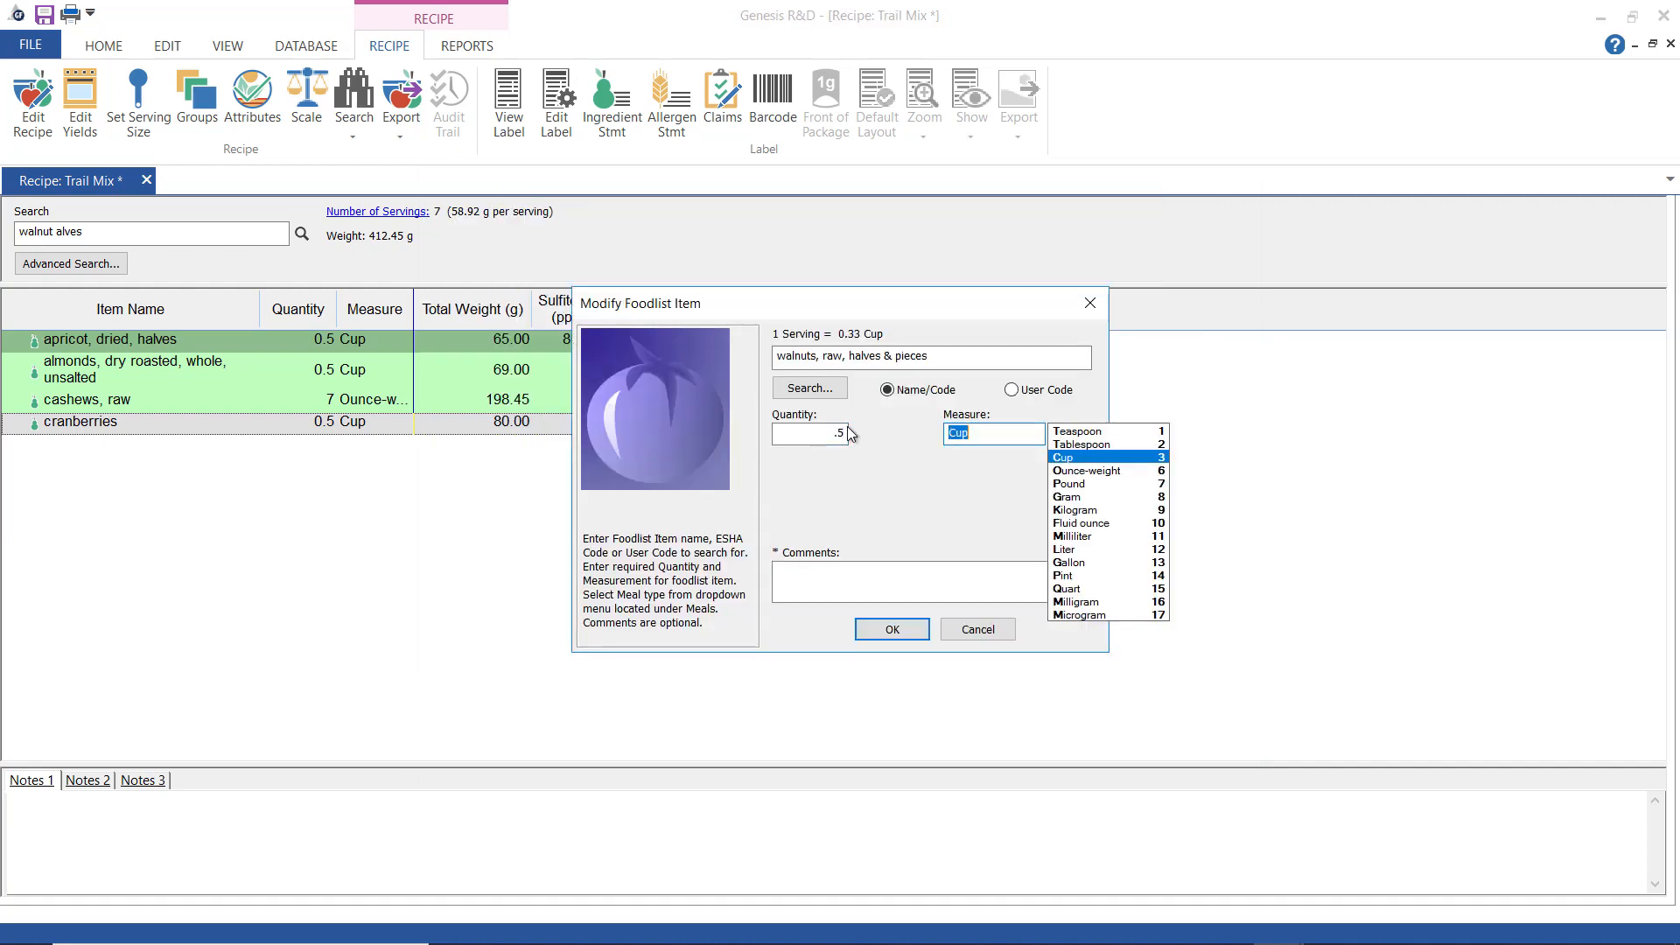
pyautogui.press('Return')
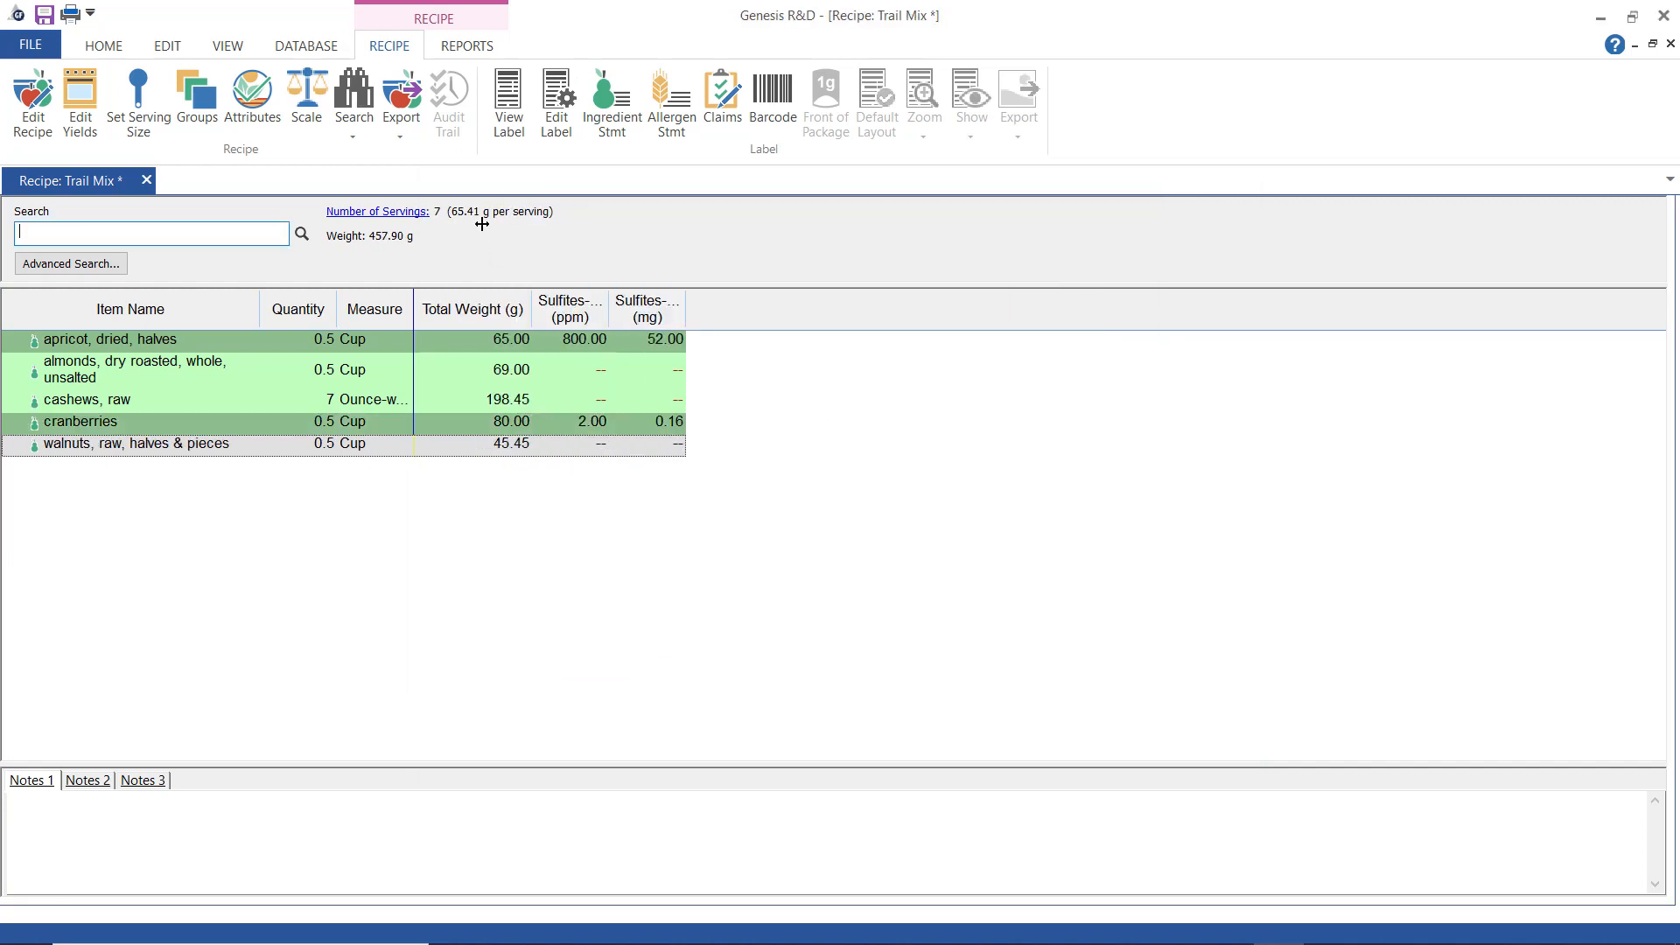
# Examine the sulfite values of the expanded recipe in the Spreadsheet report and return to the recipe's item list.
pyautogui.click(468, 49)
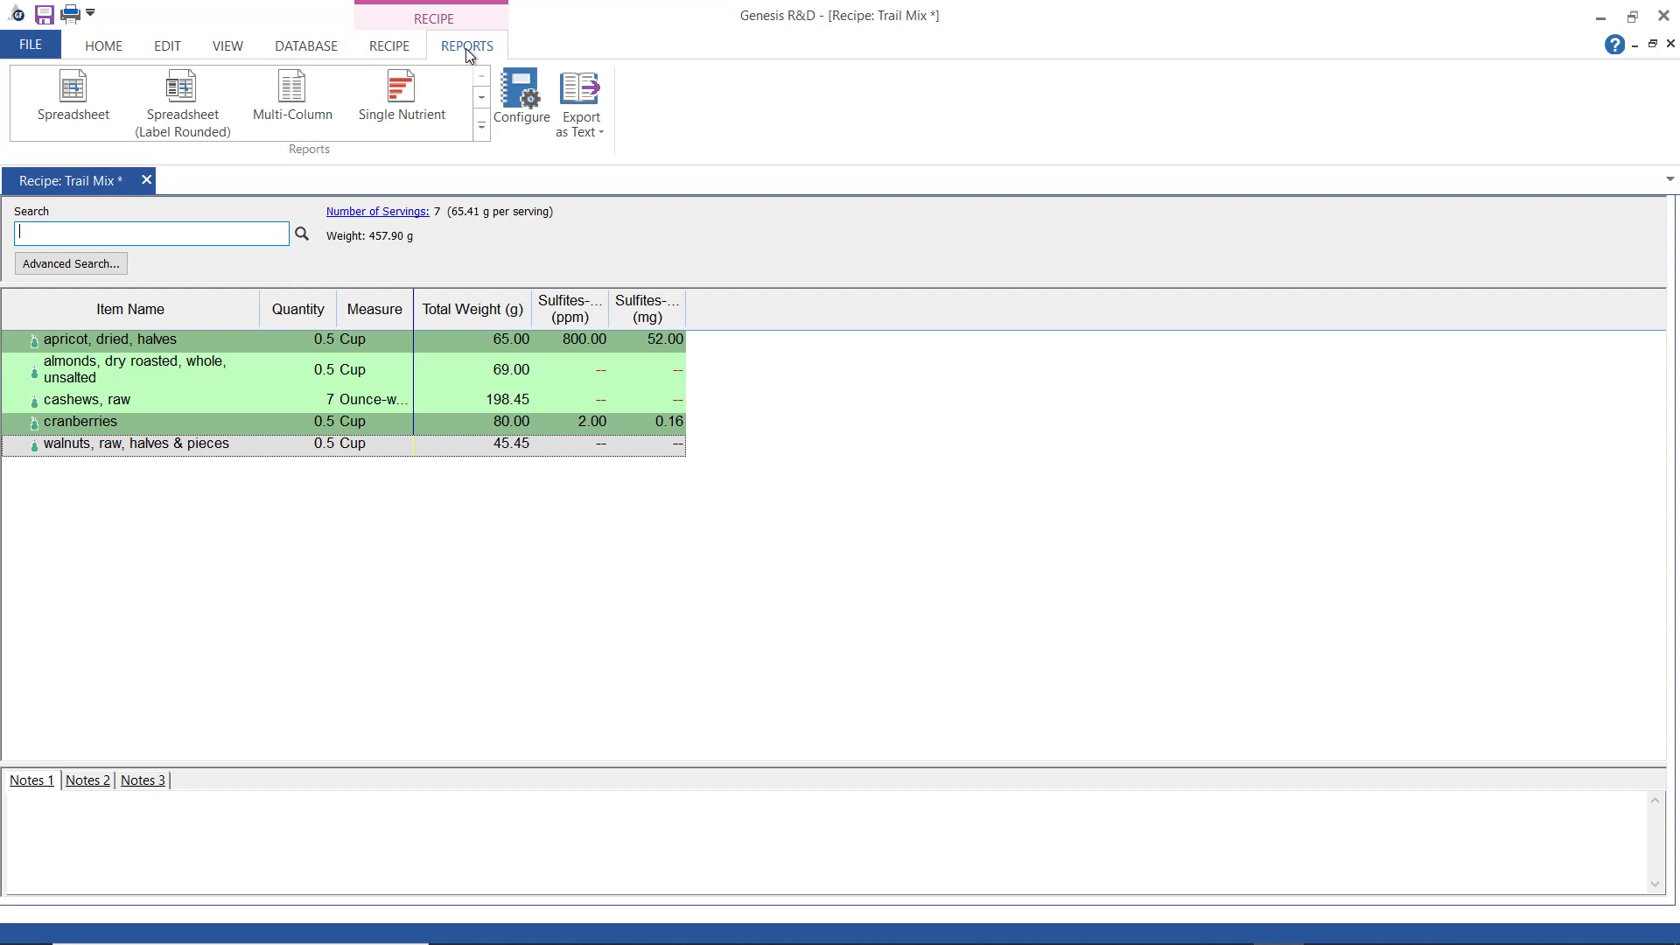
pyautogui.click(77, 105)
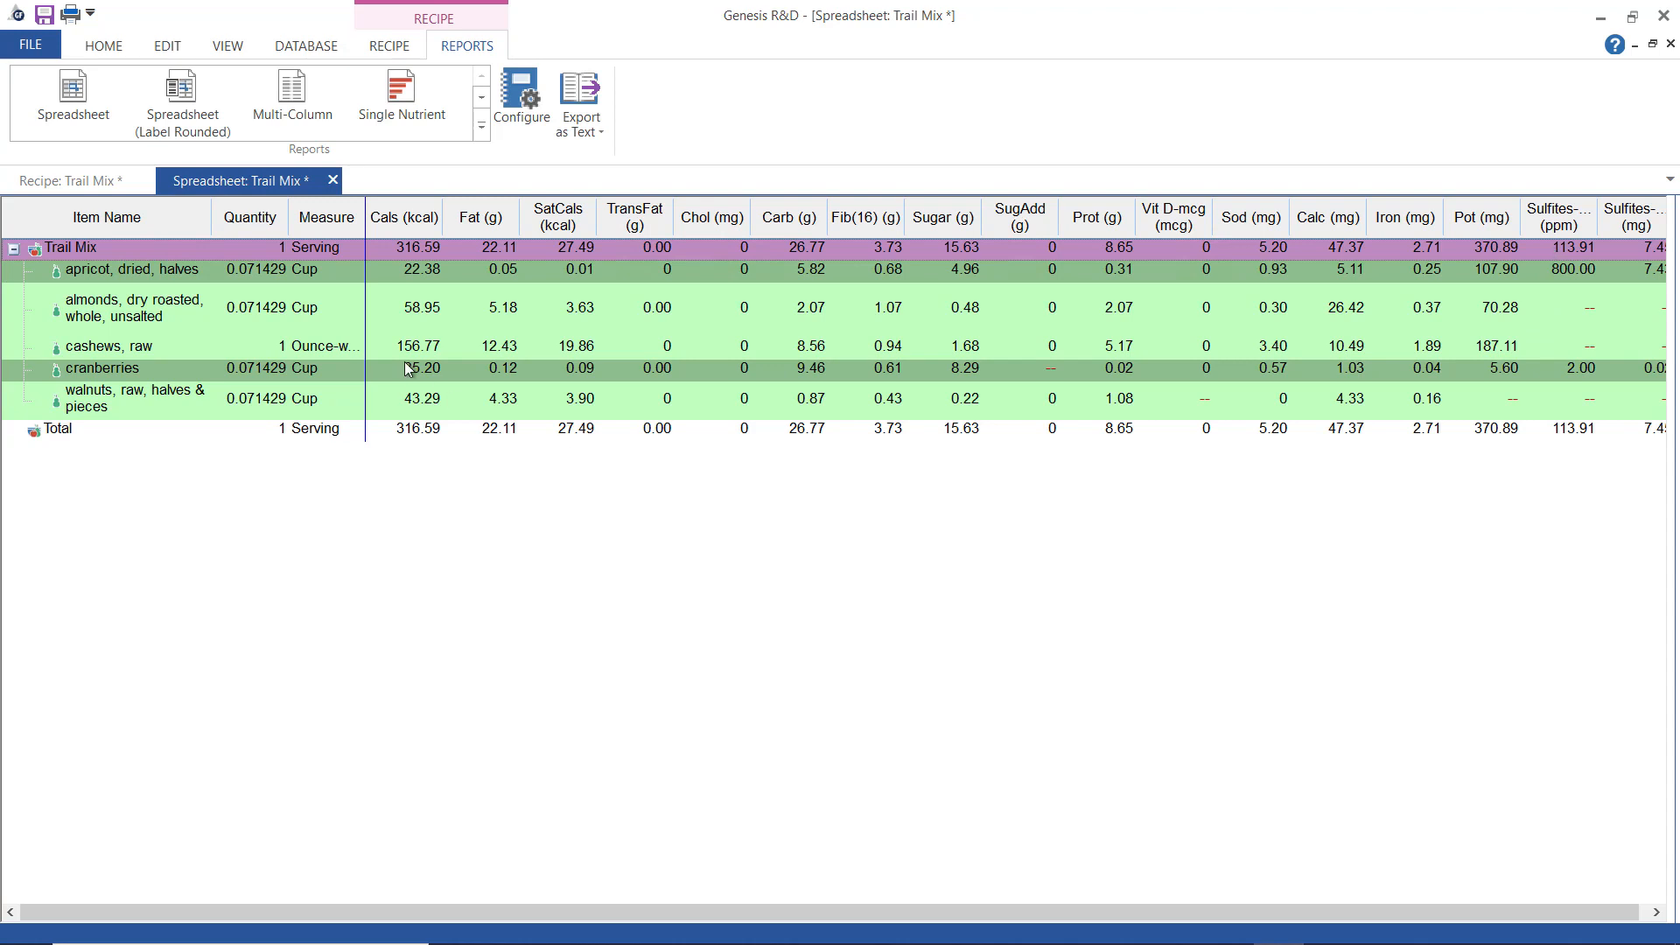
pyautogui.click(91, 189)
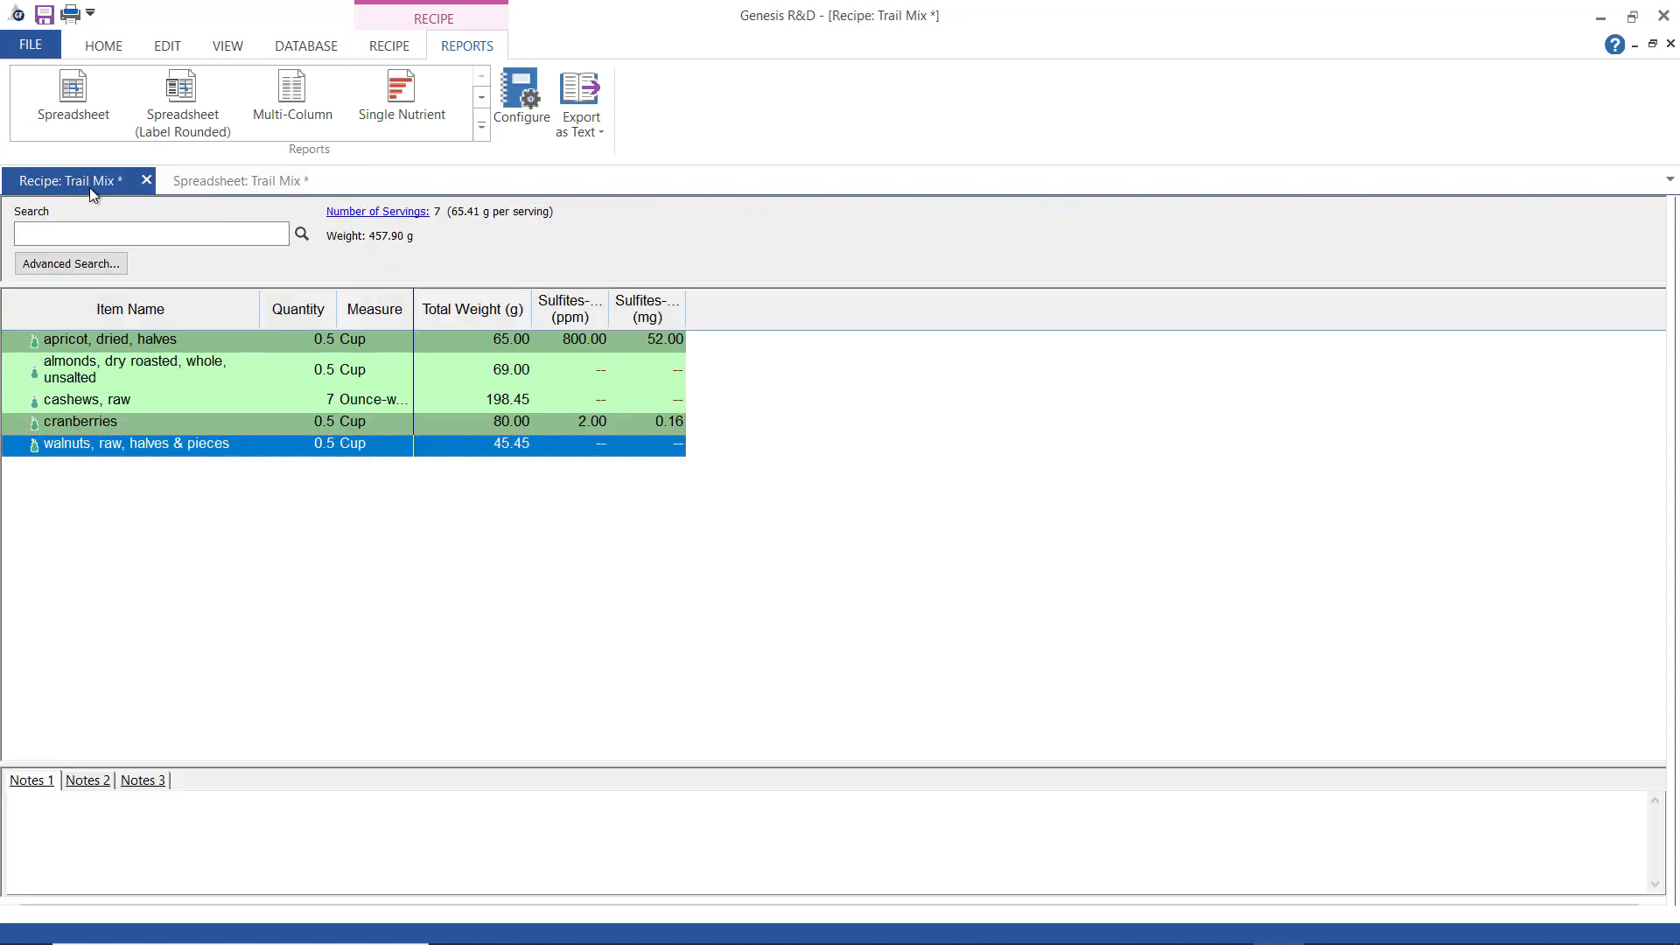
# Delete "apricot, dried, halves" from the Trail Mix recipe.
pyautogui.click(117, 341)
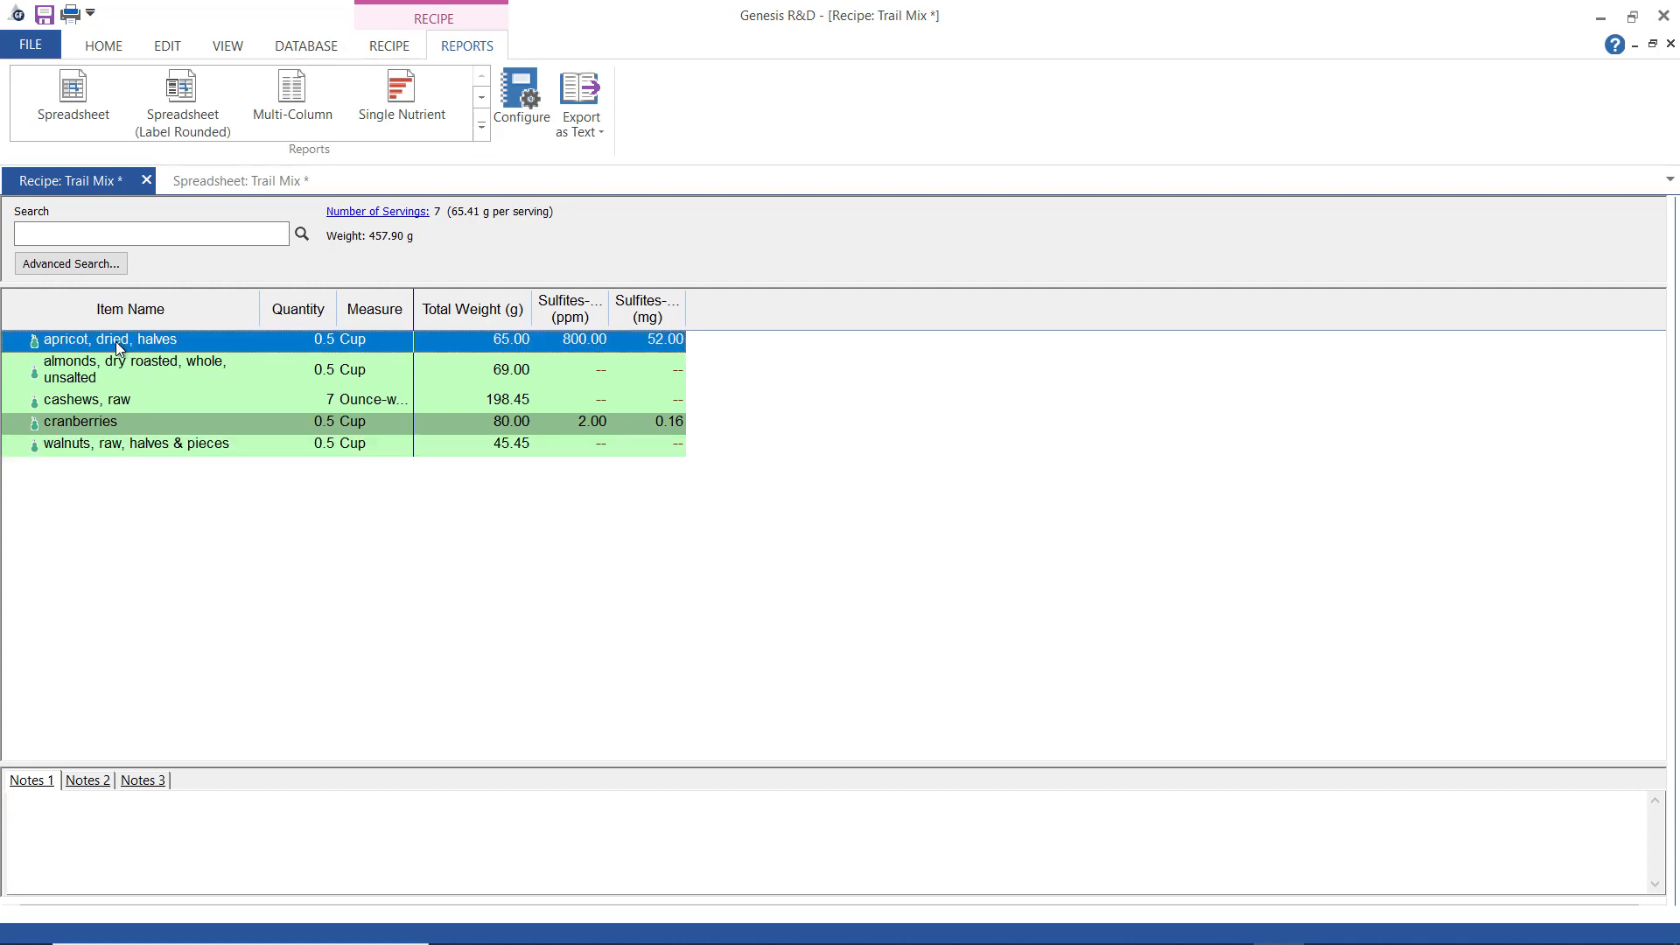
pyautogui.rightClick(118, 344)
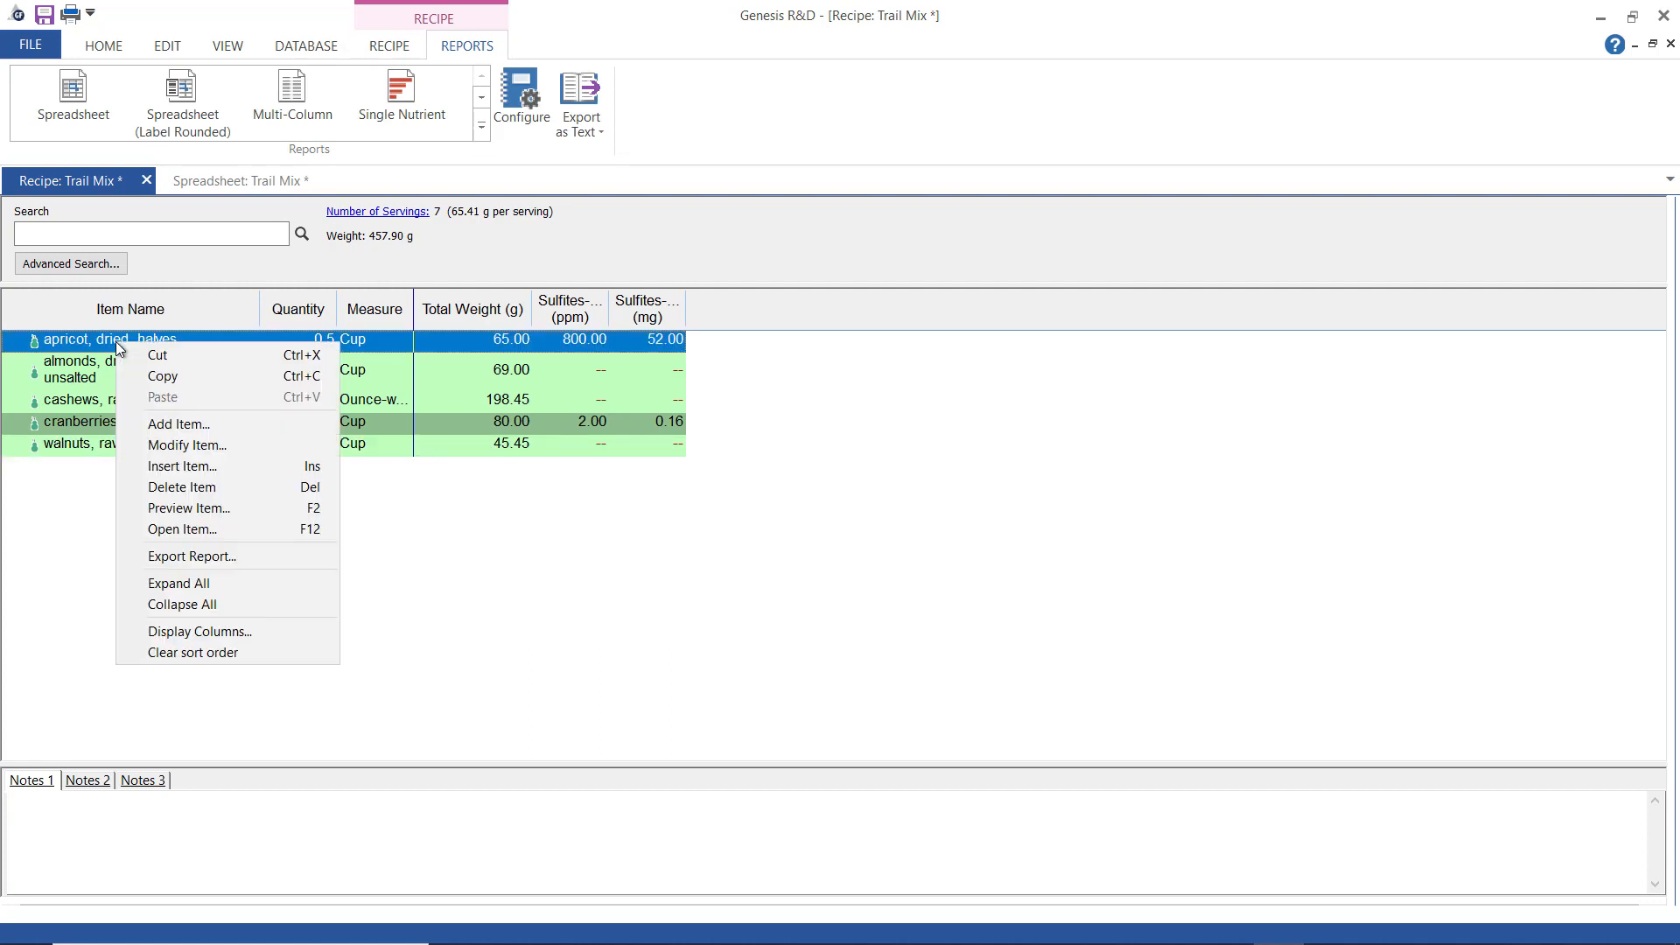
pyautogui.click(200, 487)
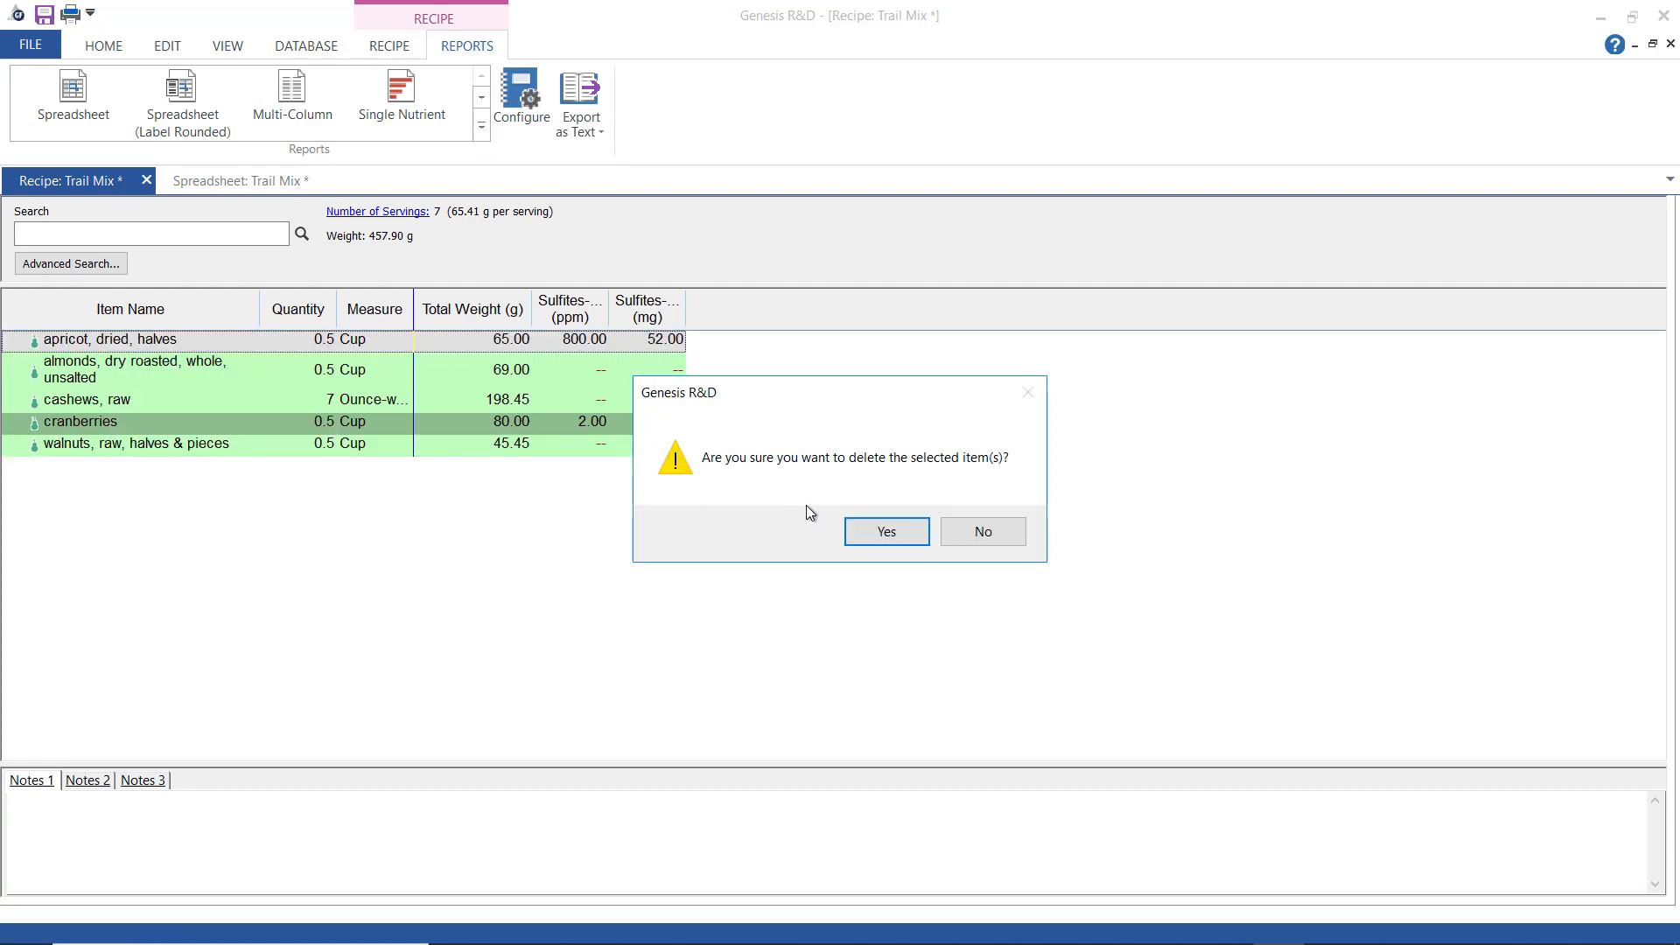
pyautogui.click(869, 531)
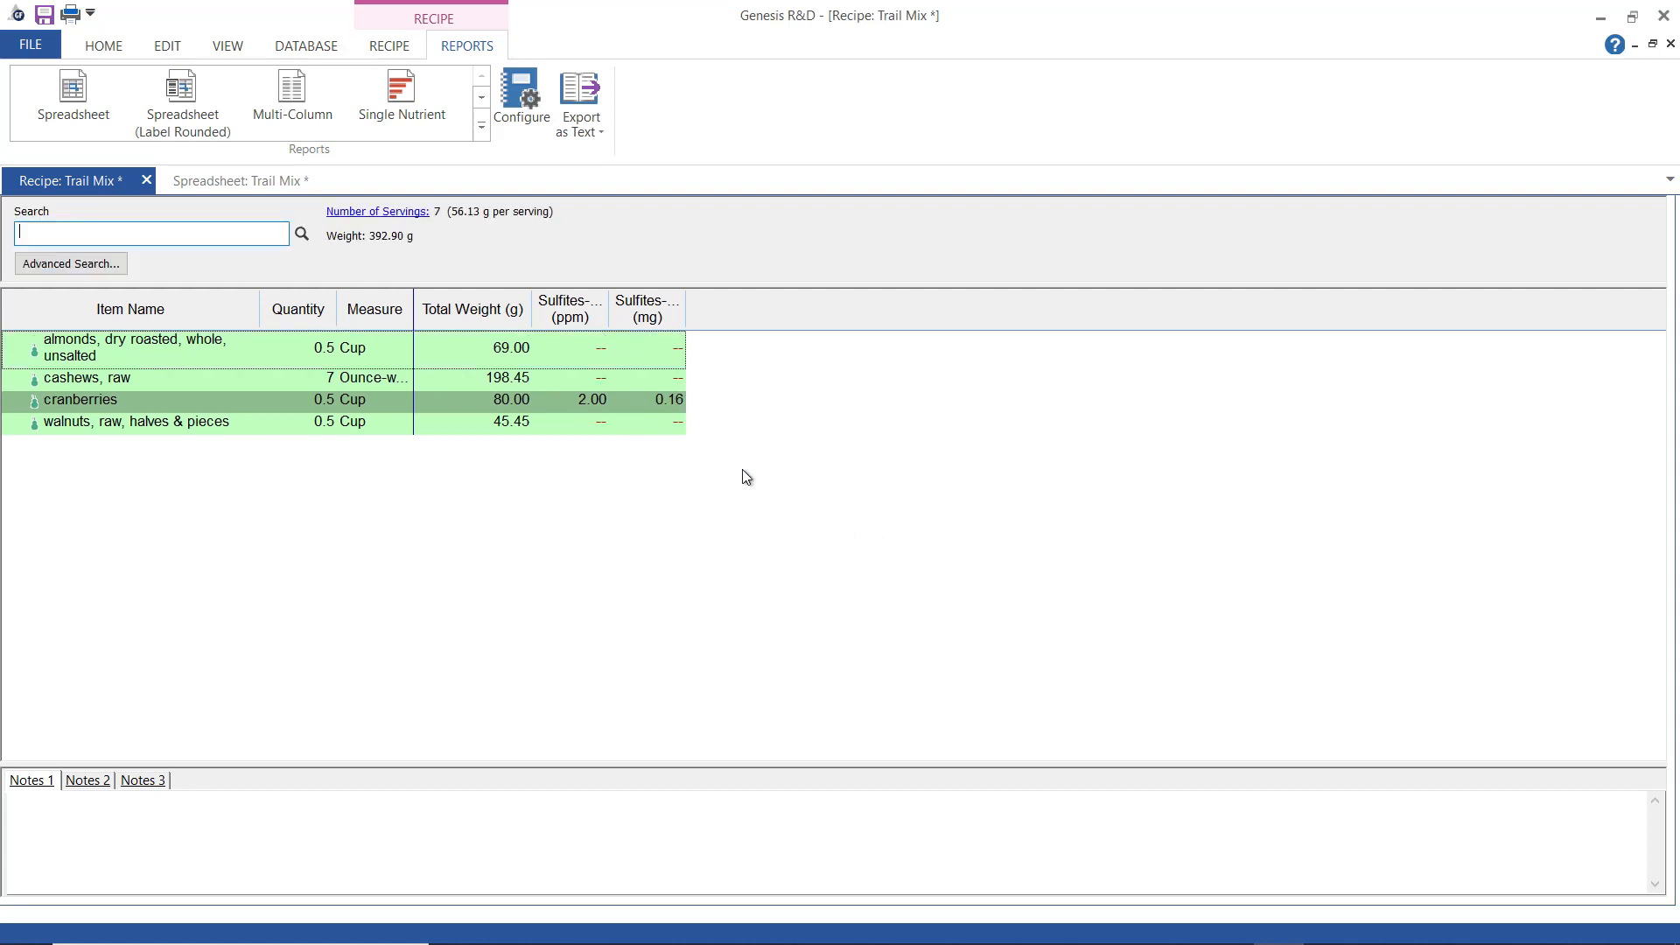
# Check the sulfite values in the Trail Mix spreadsheet without apricots and review the ingredient statement for a sulfite declaration.
pyautogui.click(235, 184)
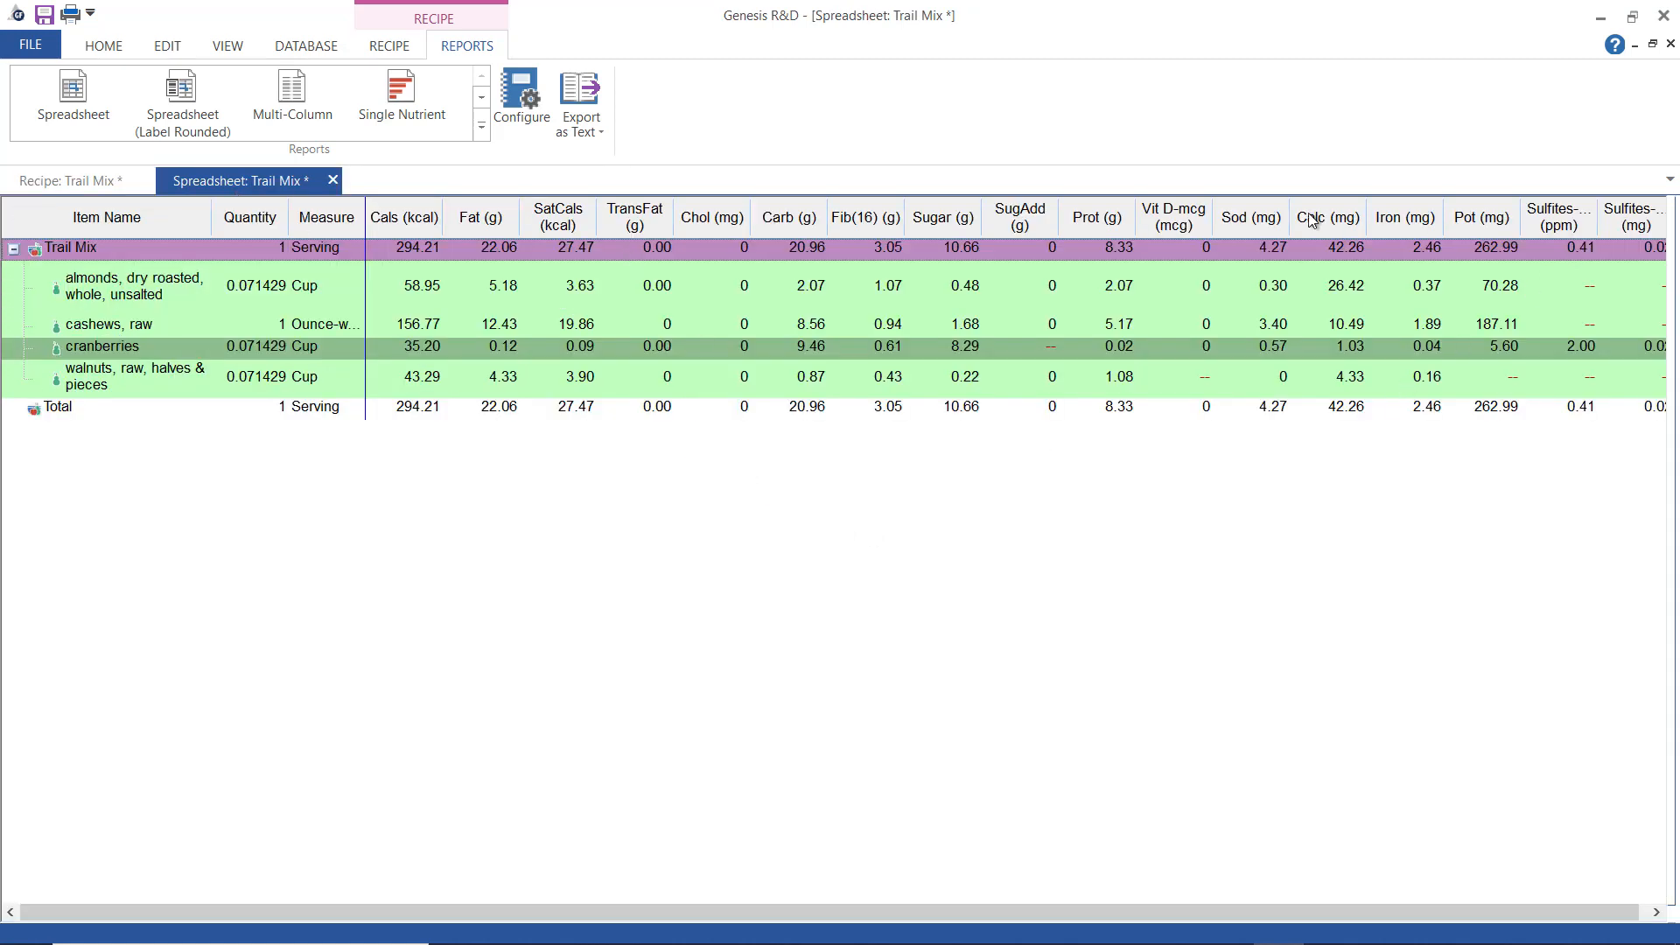
pyautogui.click(389, 45)
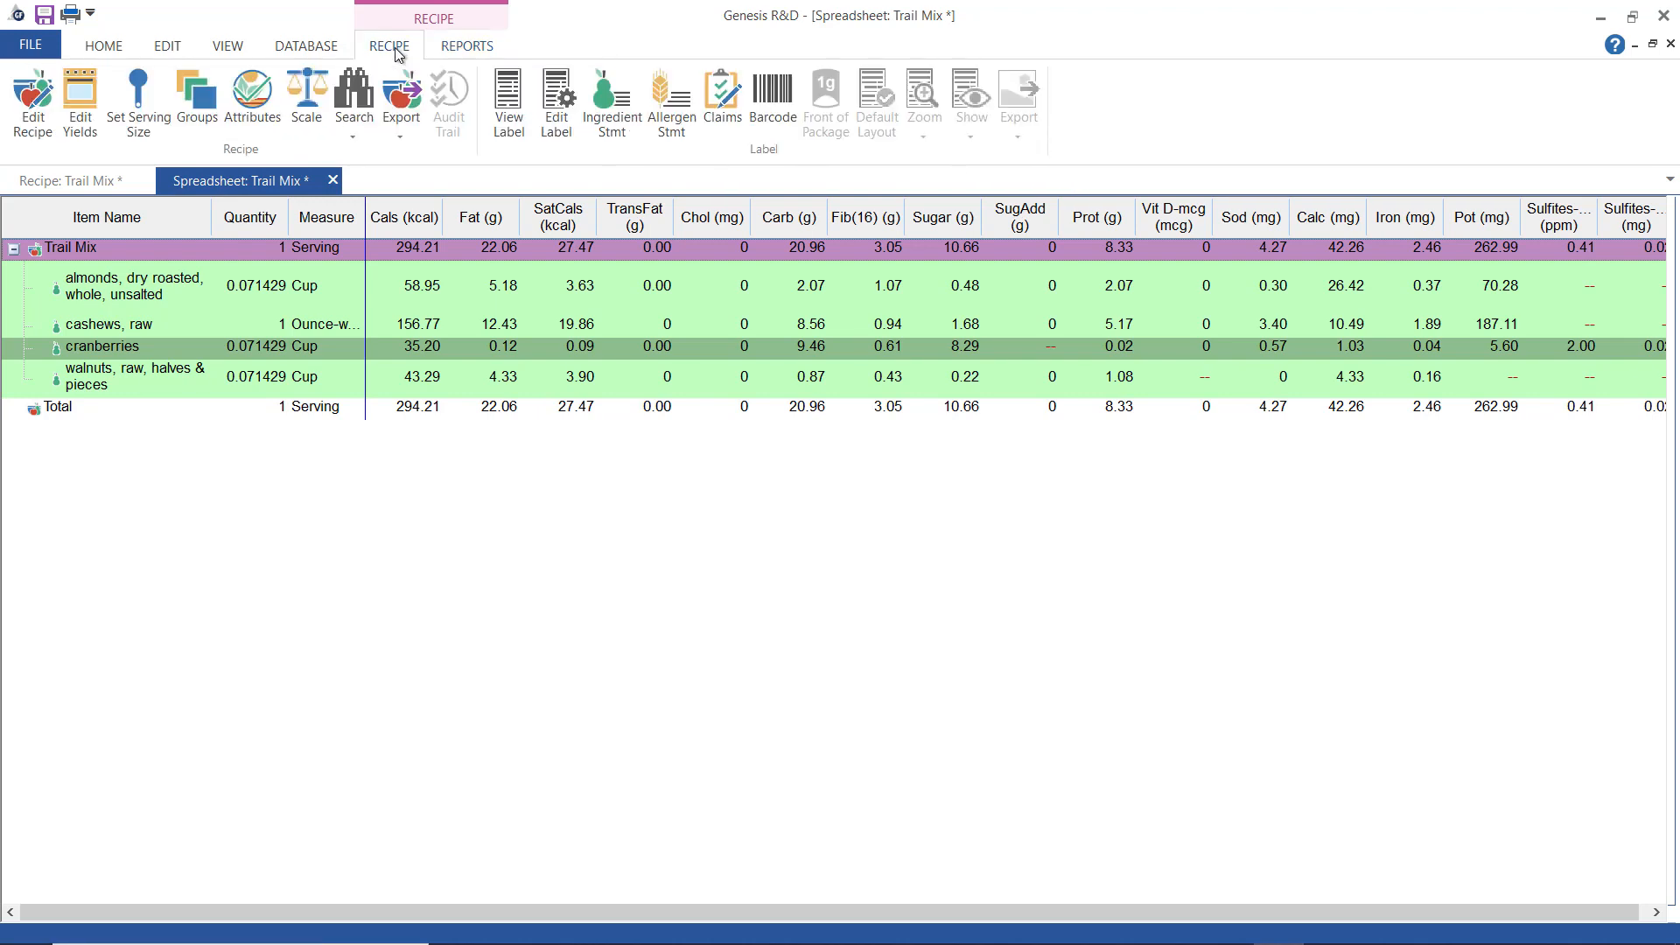
pyautogui.click(627, 115)
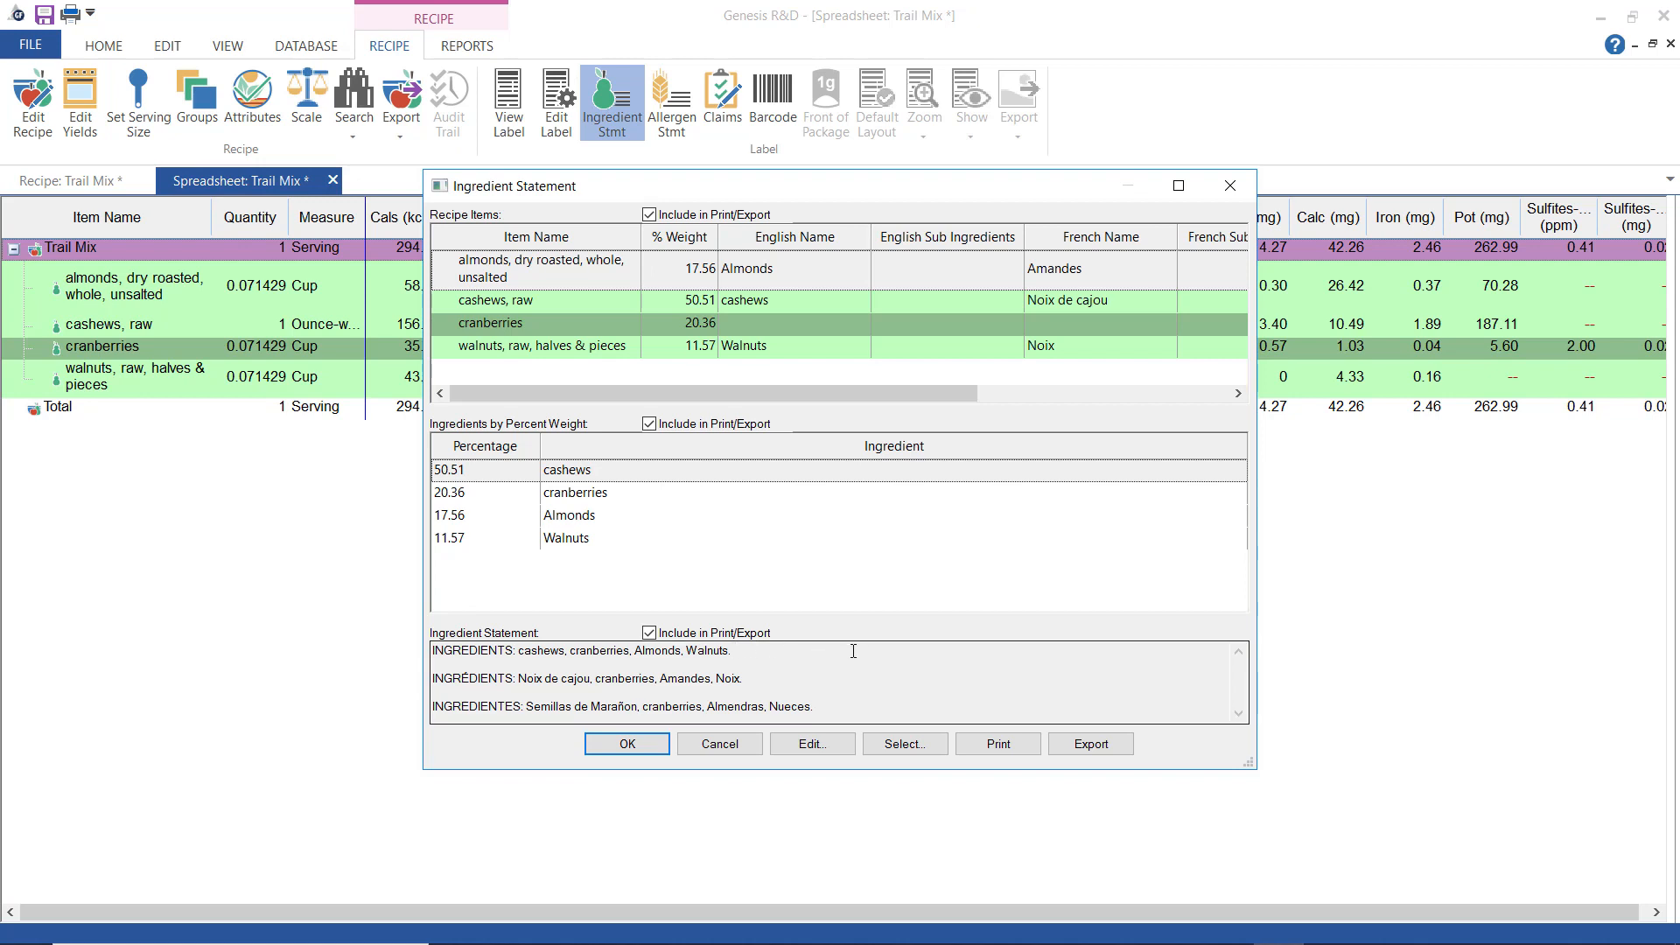
# Close the ingredient statement and add 0.5 cup of USDA "apricot, dried, halves" back to the Trail Mix recipe.
pyautogui.click(647, 746)
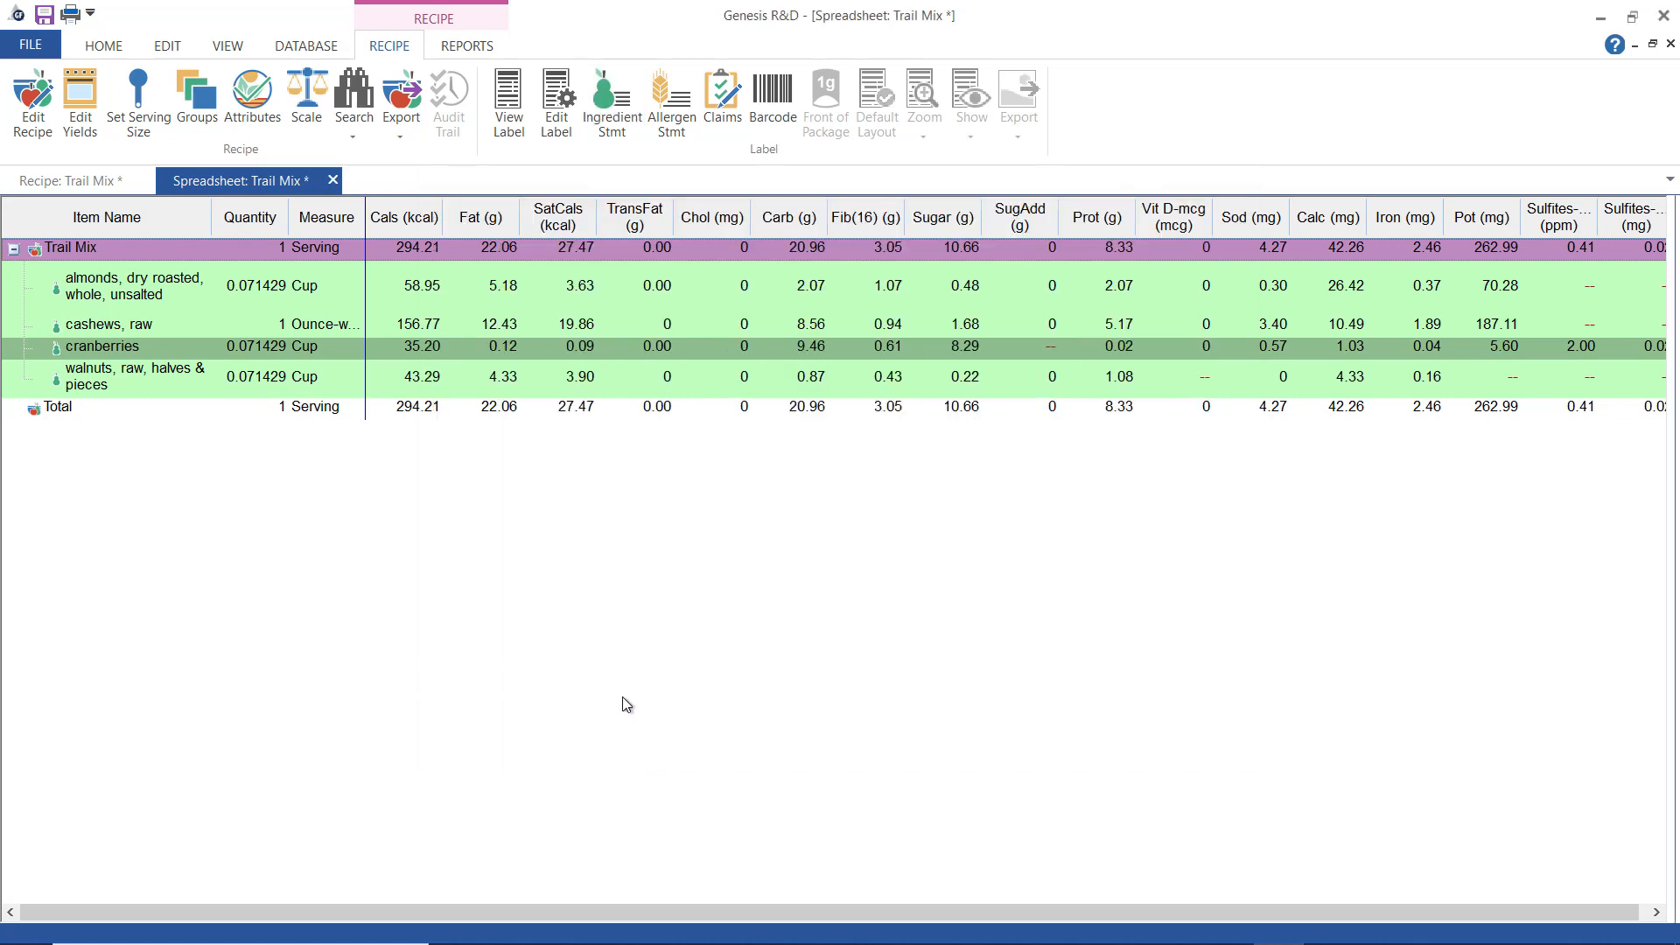
pyautogui.click(88, 181)
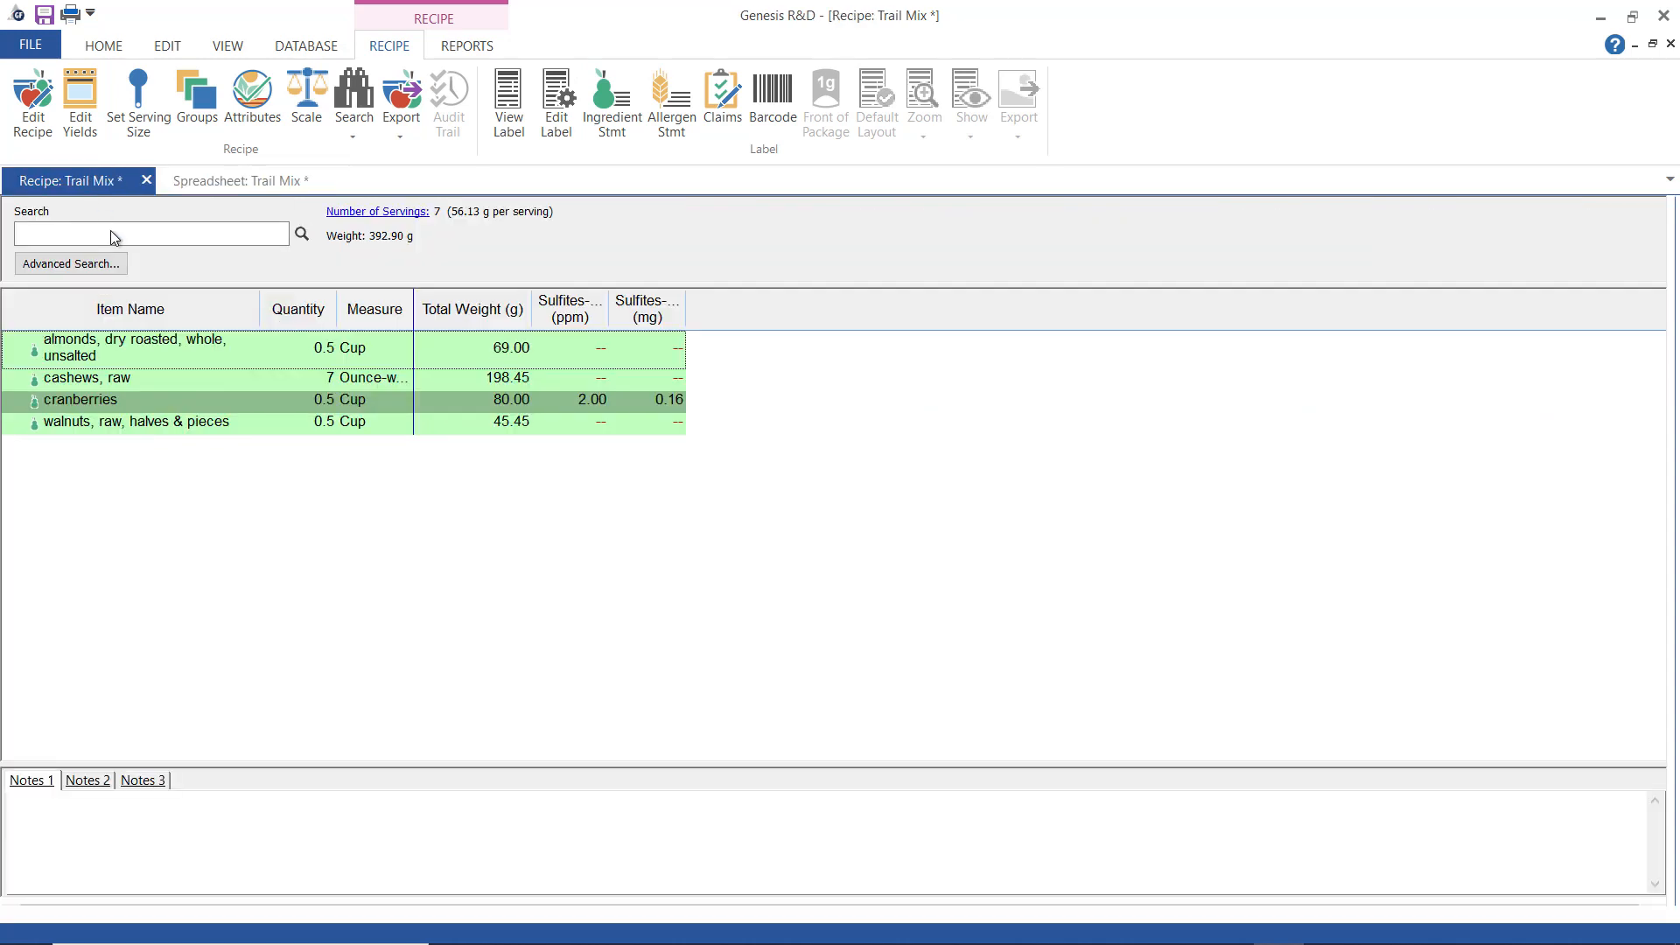
pyautogui.click(141, 243)
pyautogui.write('a')
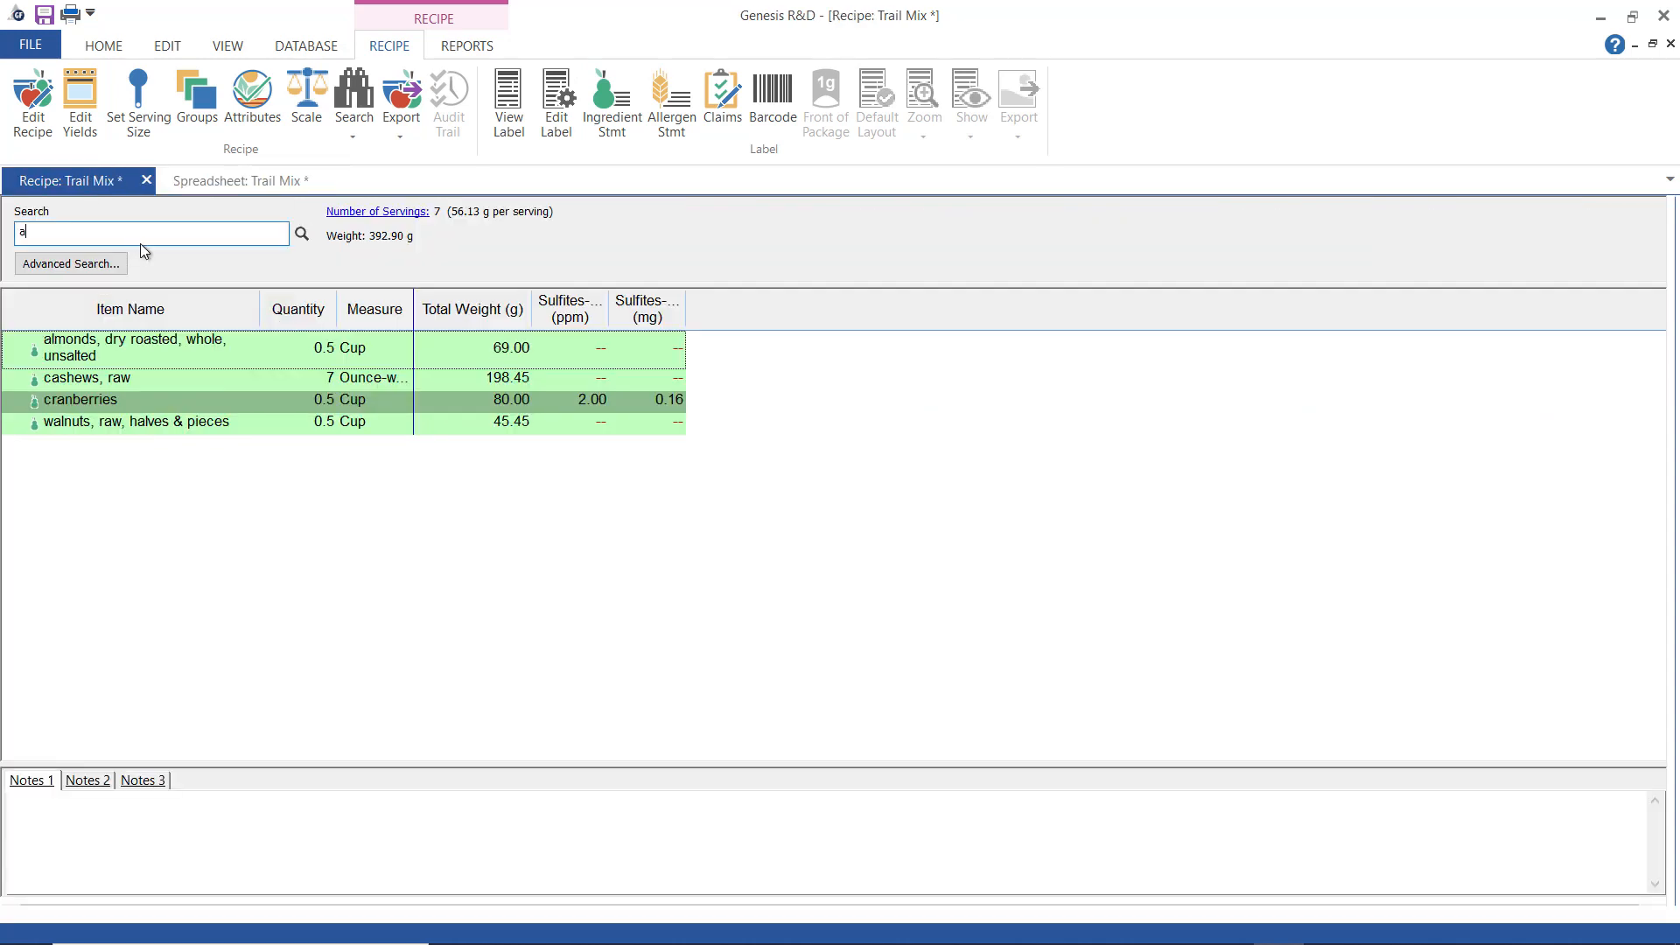
pyautogui.write('pricot dried')
pyautogui.press('Return')
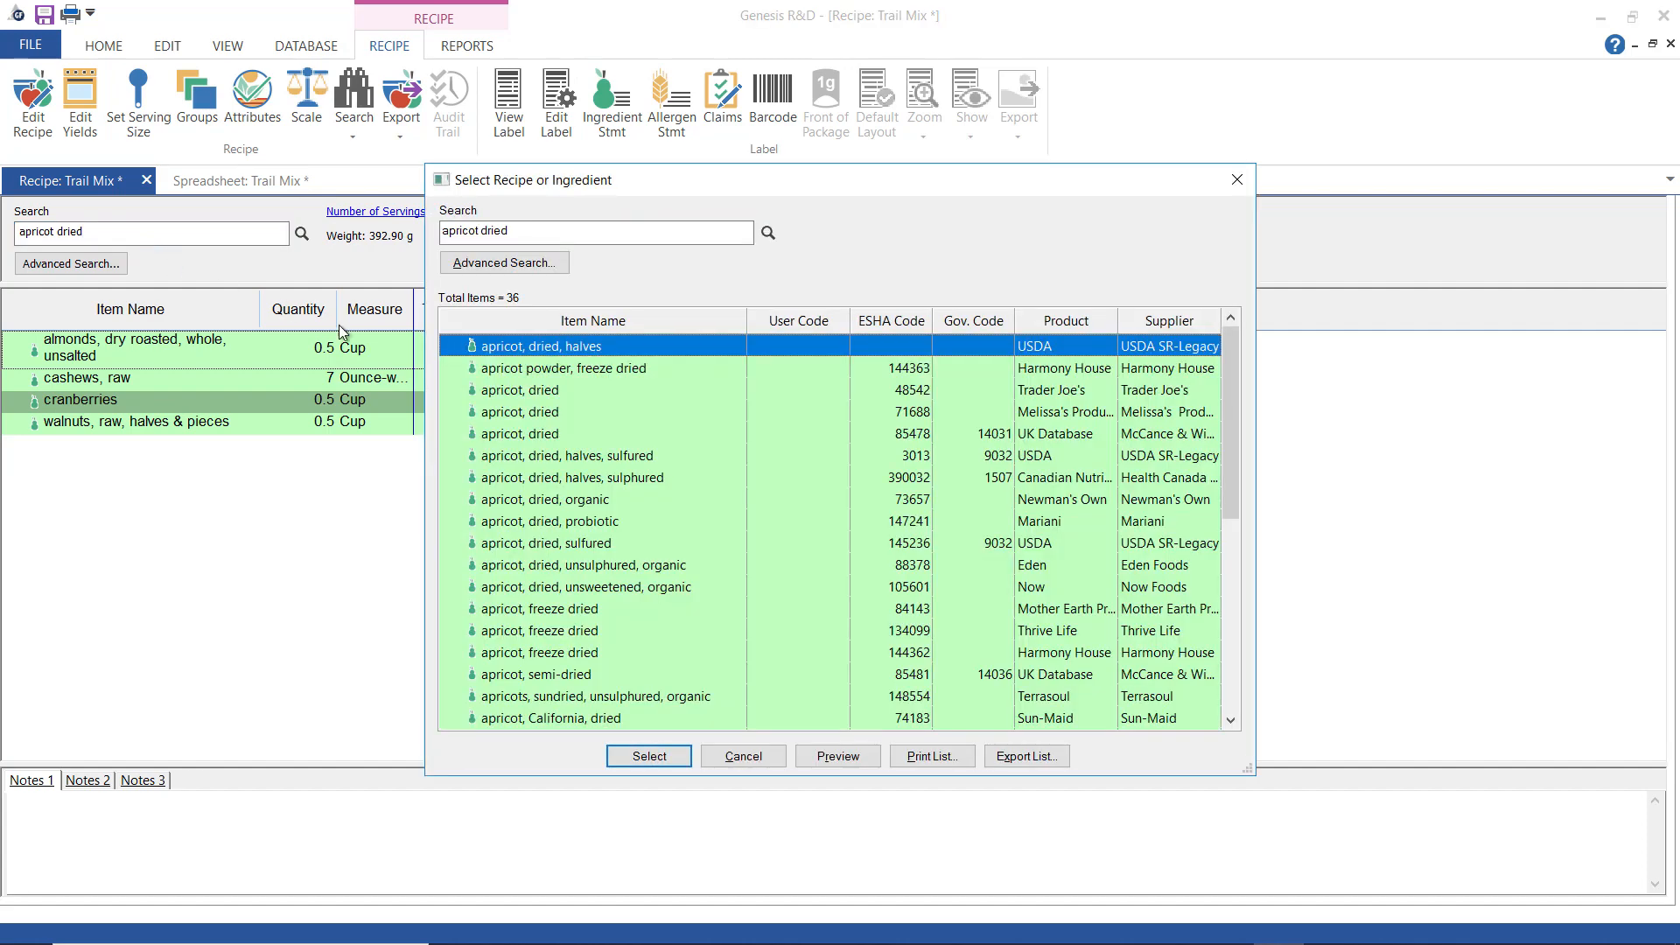
pyautogui.doubleClick(461, 346)
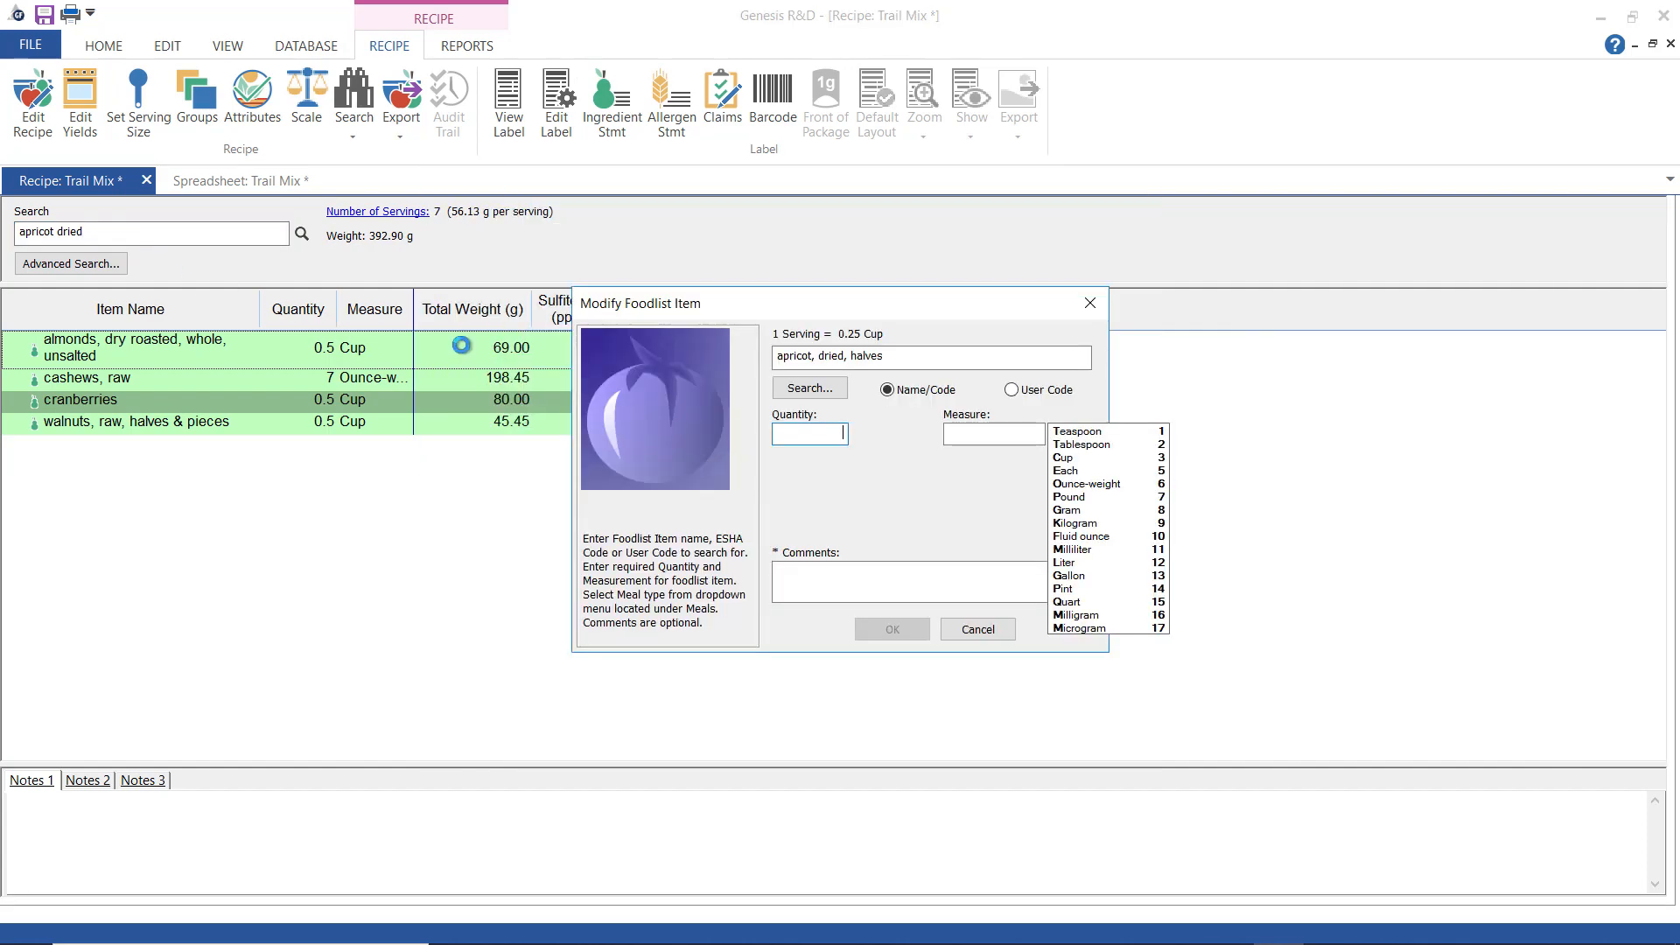
pyautogui.press('Tab')
pyautogui.write('3')
pyautogui.press('Return')
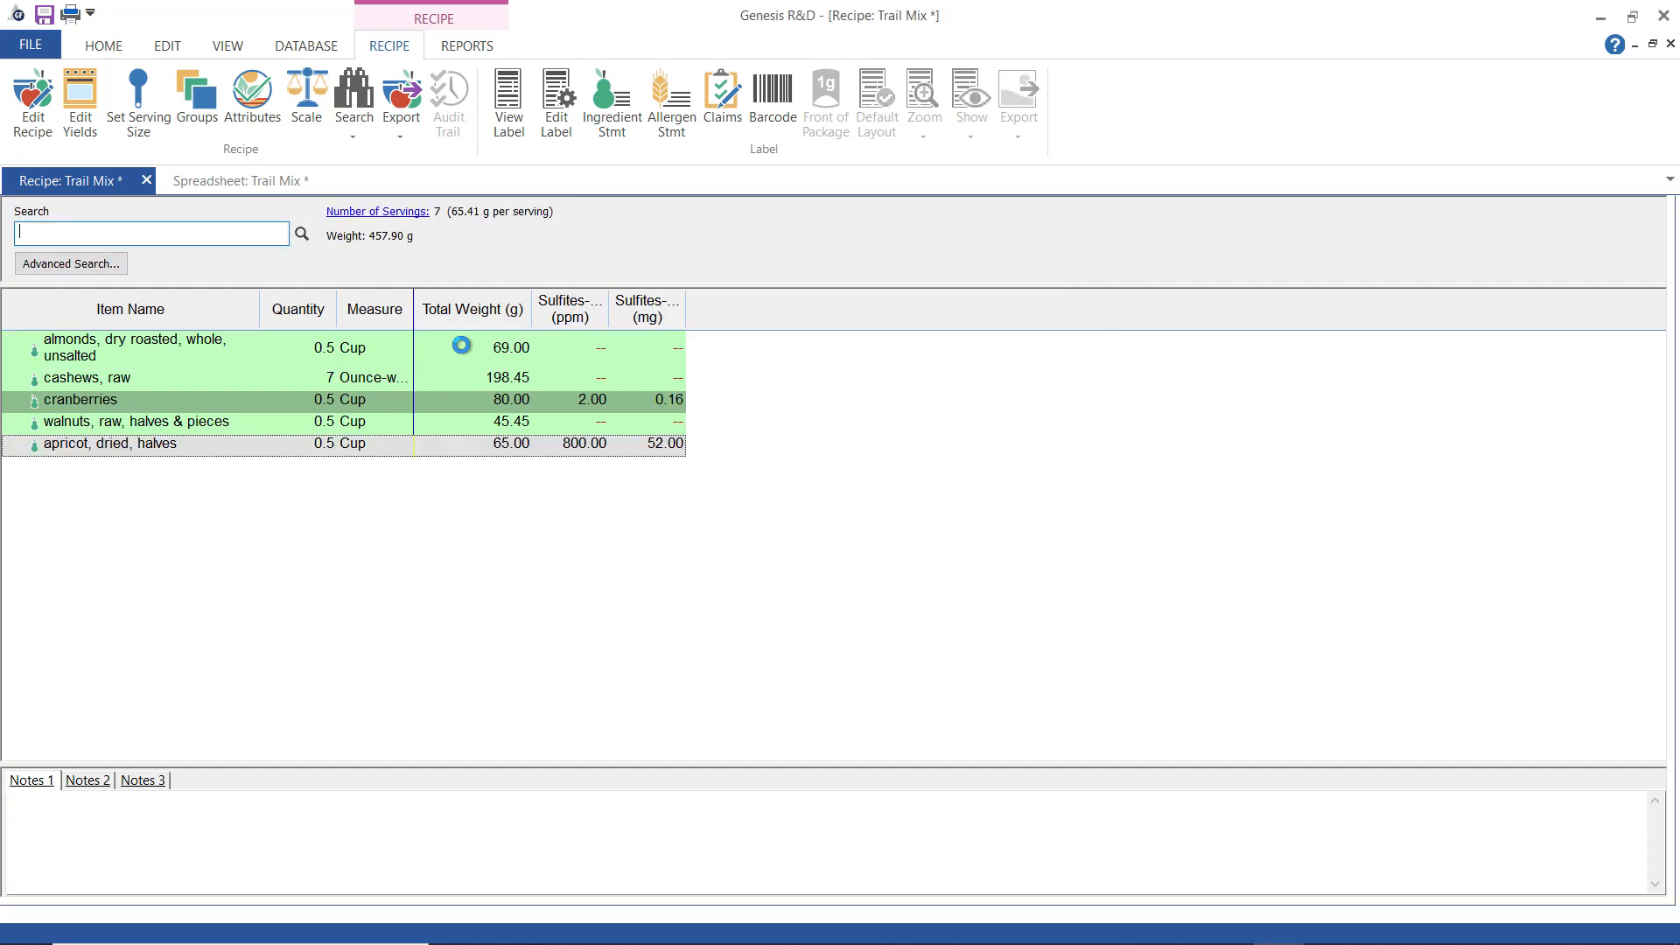
# View the Trail Mix label and review the statement wordings offered for Sulfites - ppm in the label's nutrient options.
pyautogui.click(504, 132)
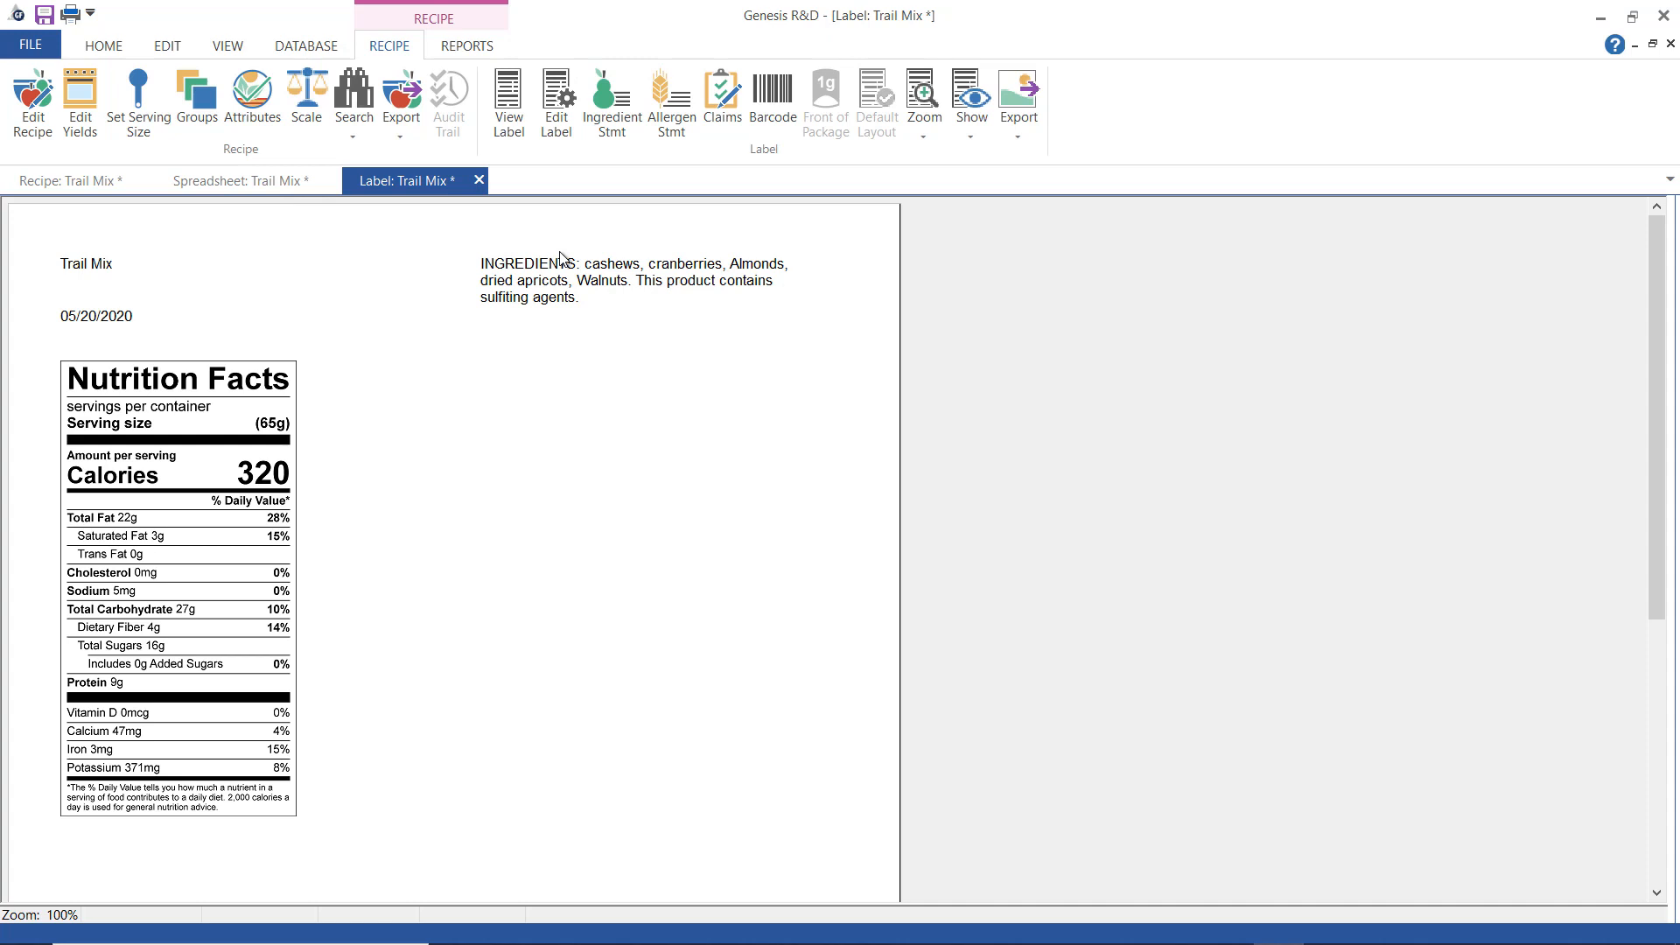
pyautogui.click(553, 129)
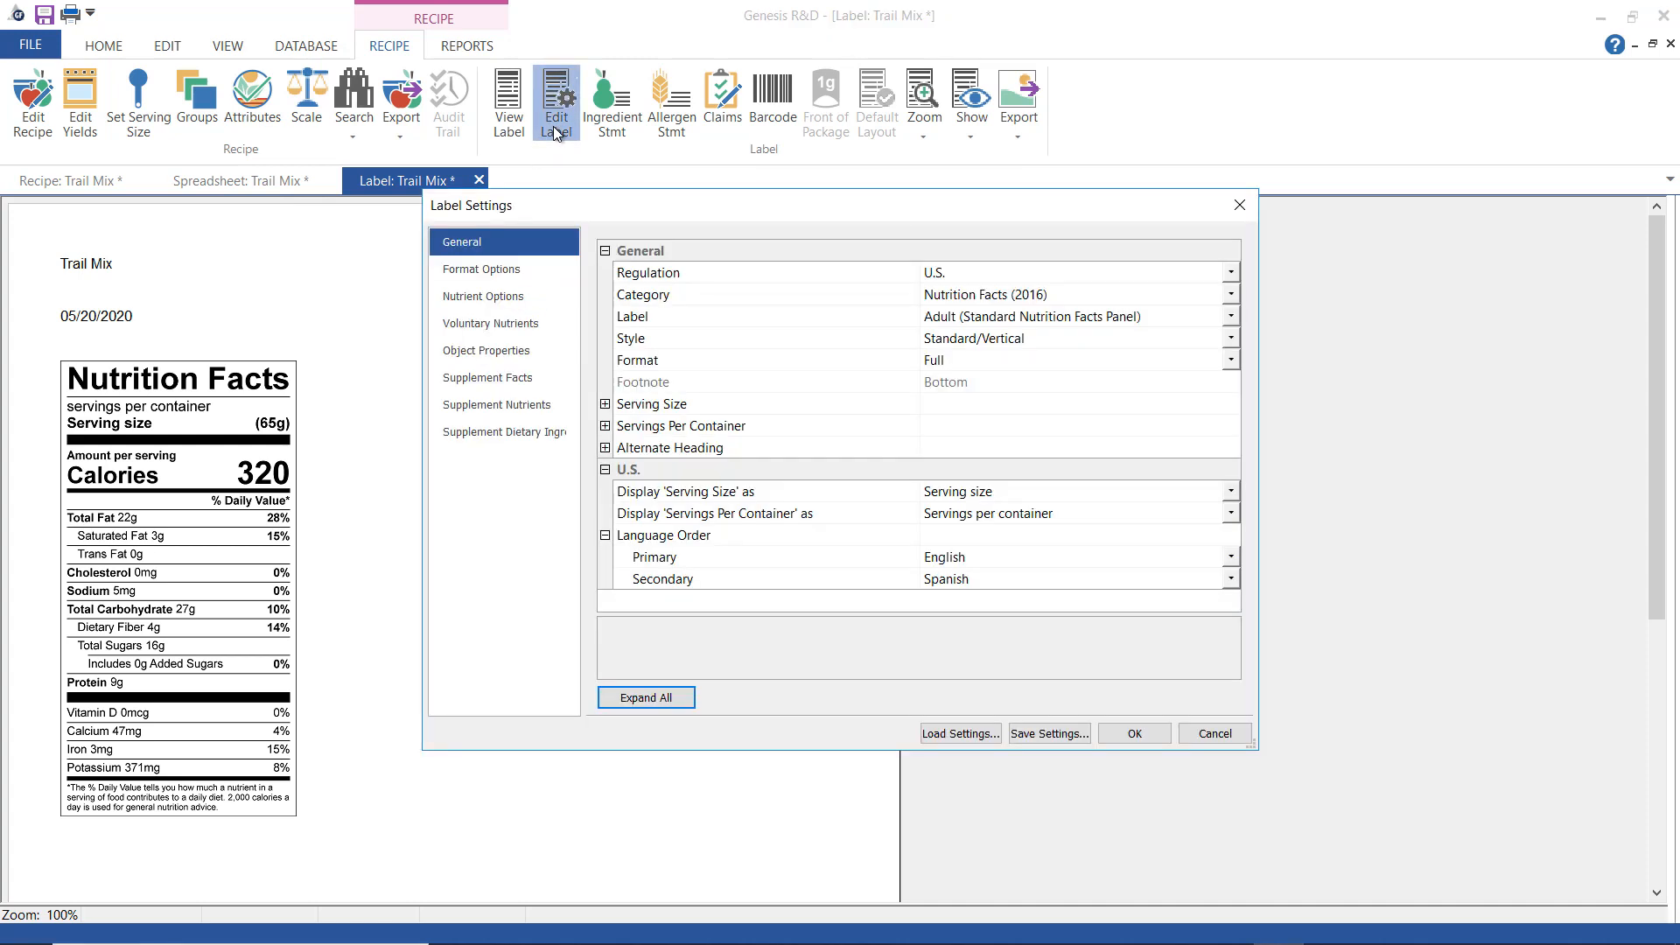
pyautogui.click(511, 295)
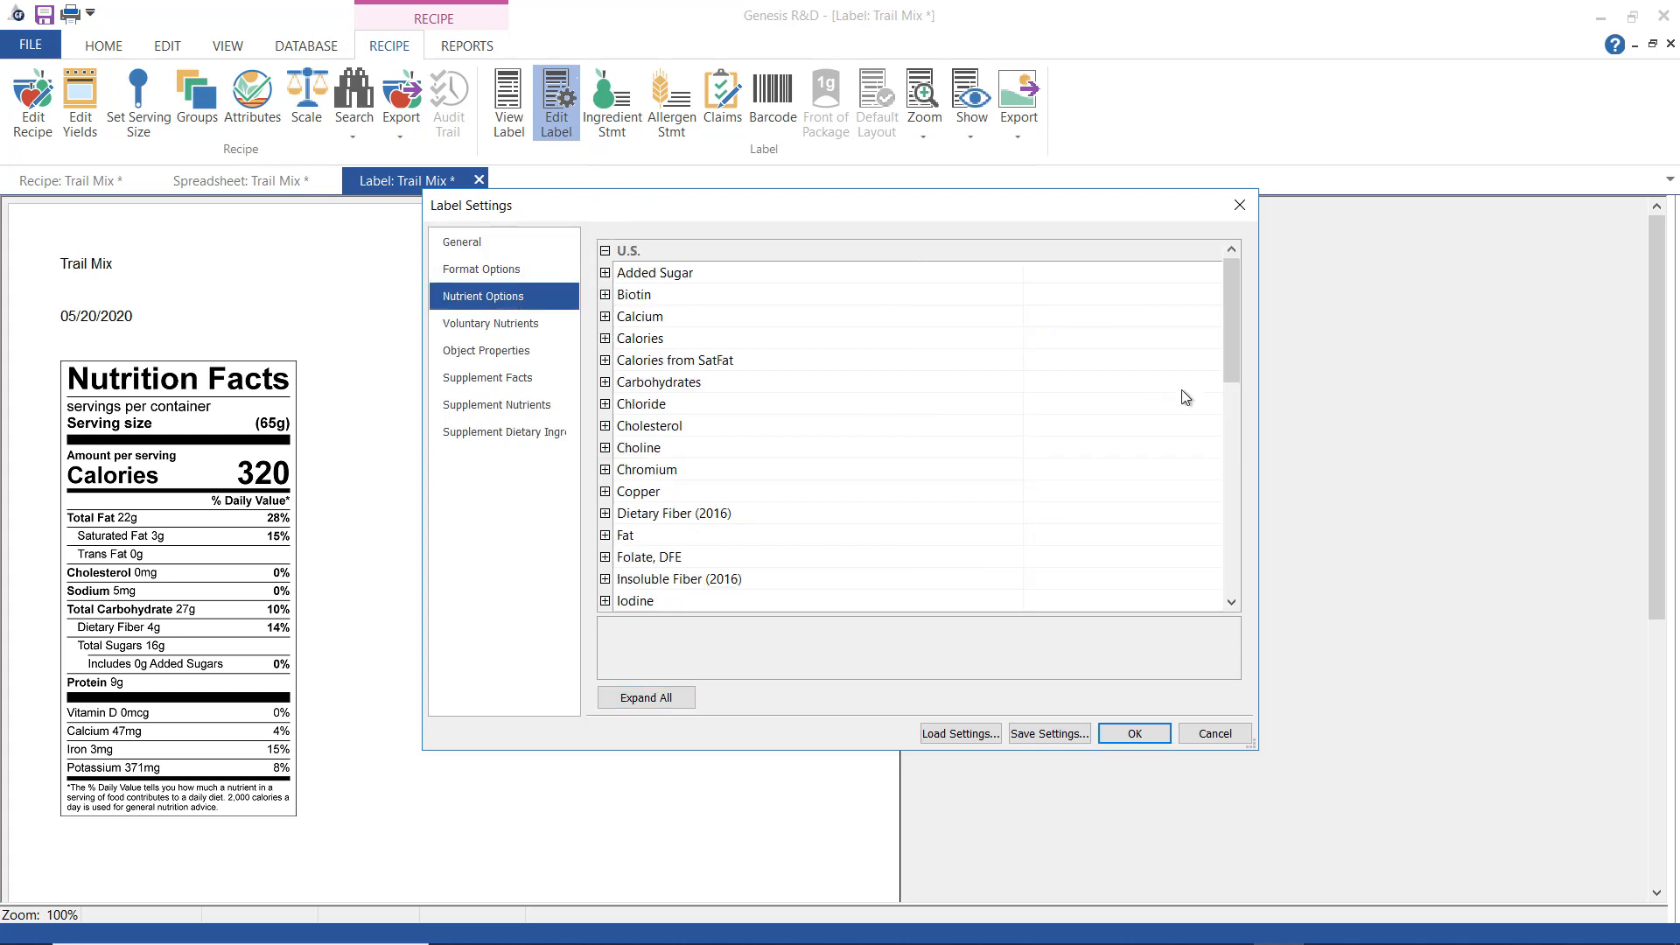
pyautogui.moveTo(1231, 366); pyautogui.dragTo(1231, 559)
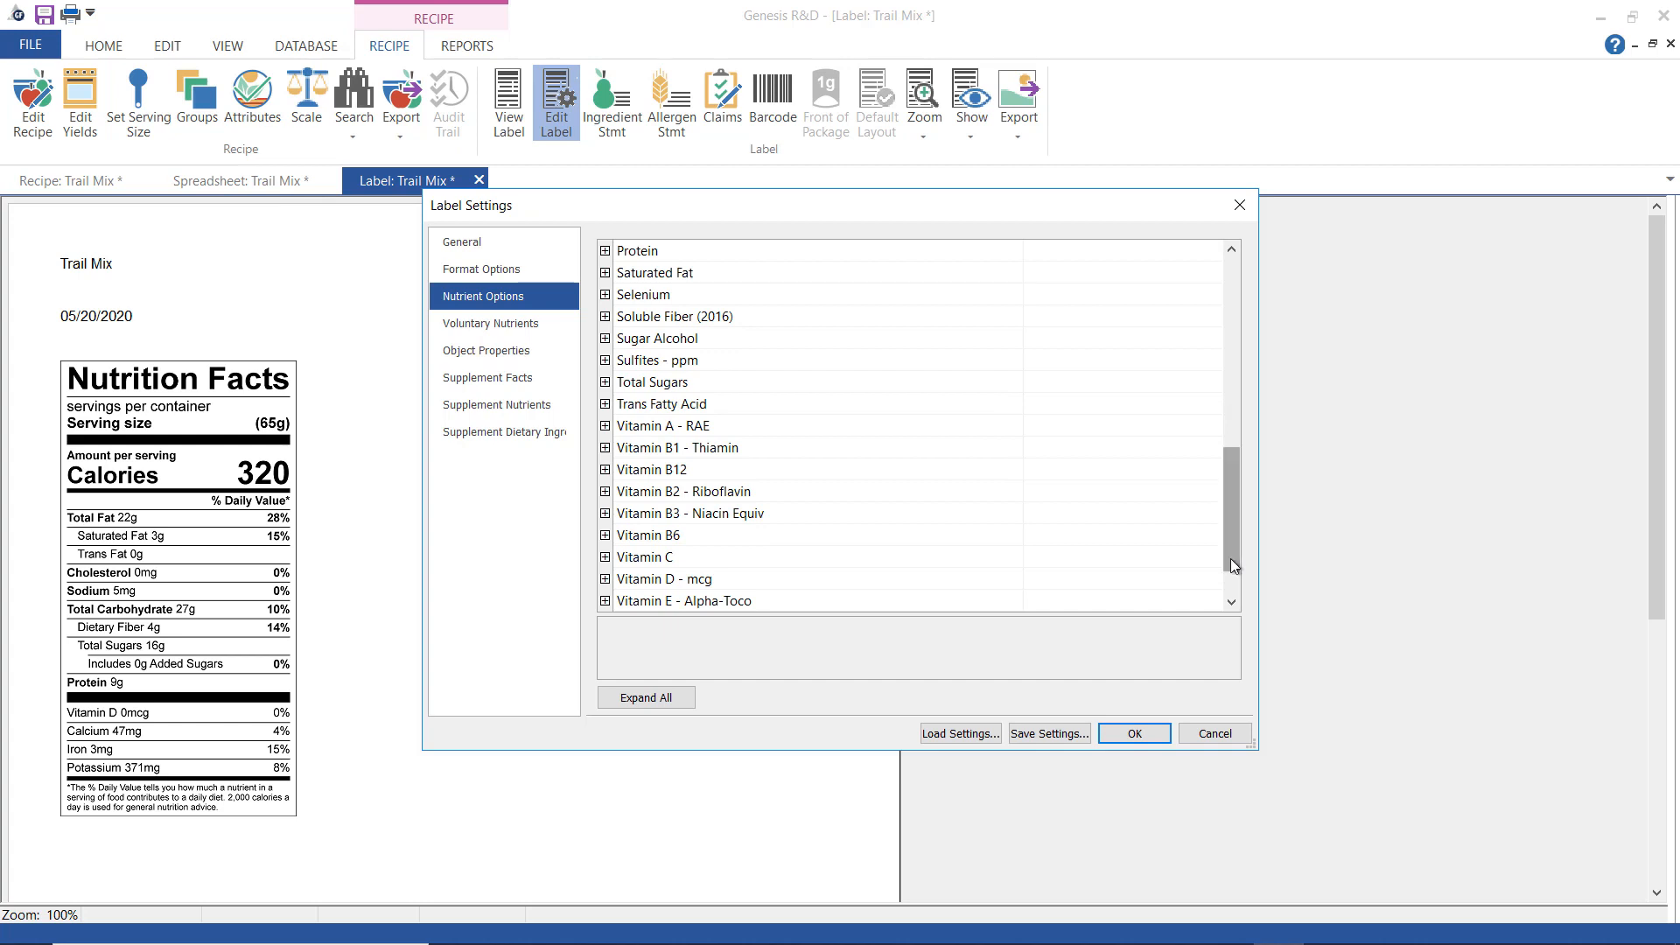
pyautogui.doubleClick(618, 360)
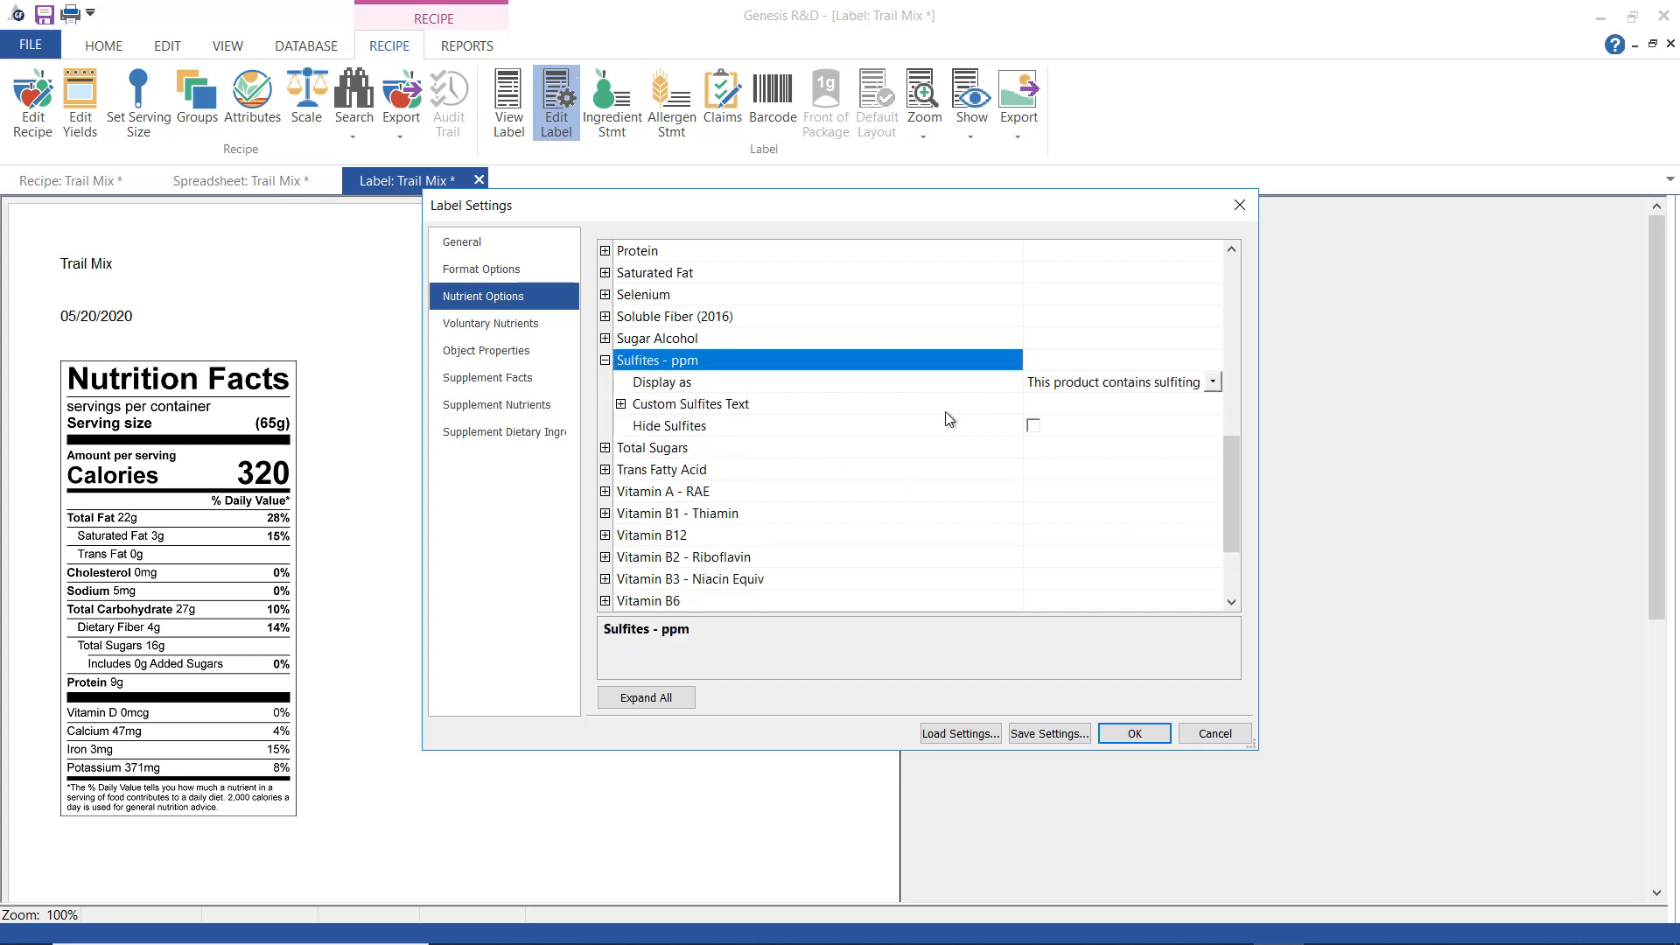
pyautogui.click(1212, 384)
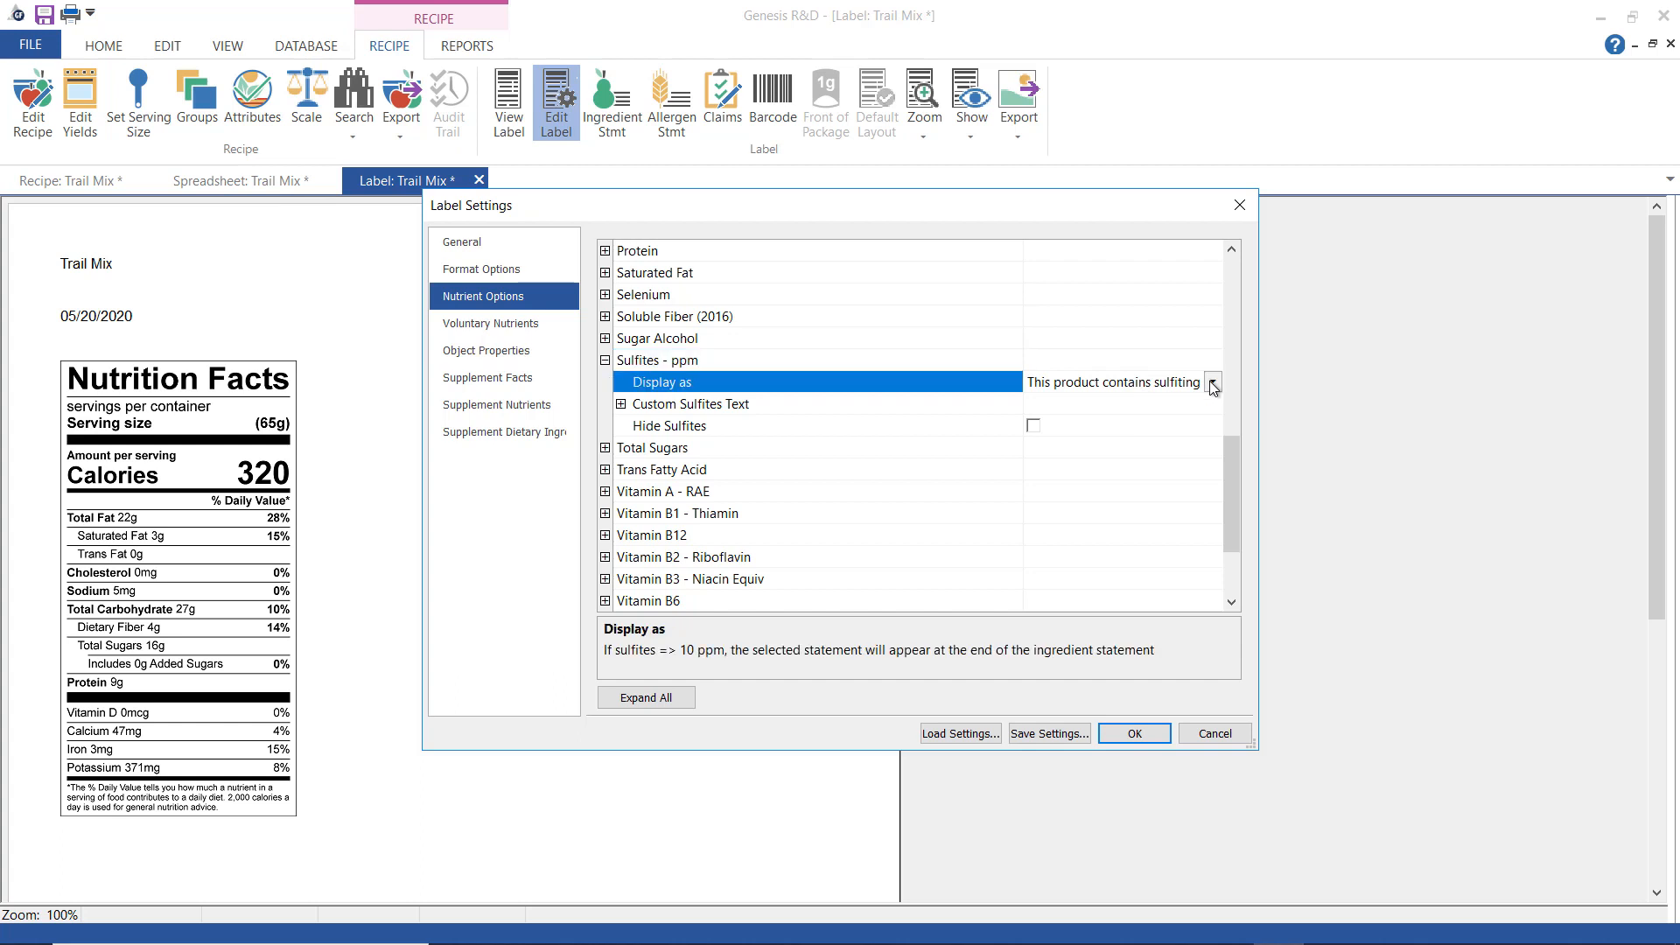
pyautogui.click(1212, 384)
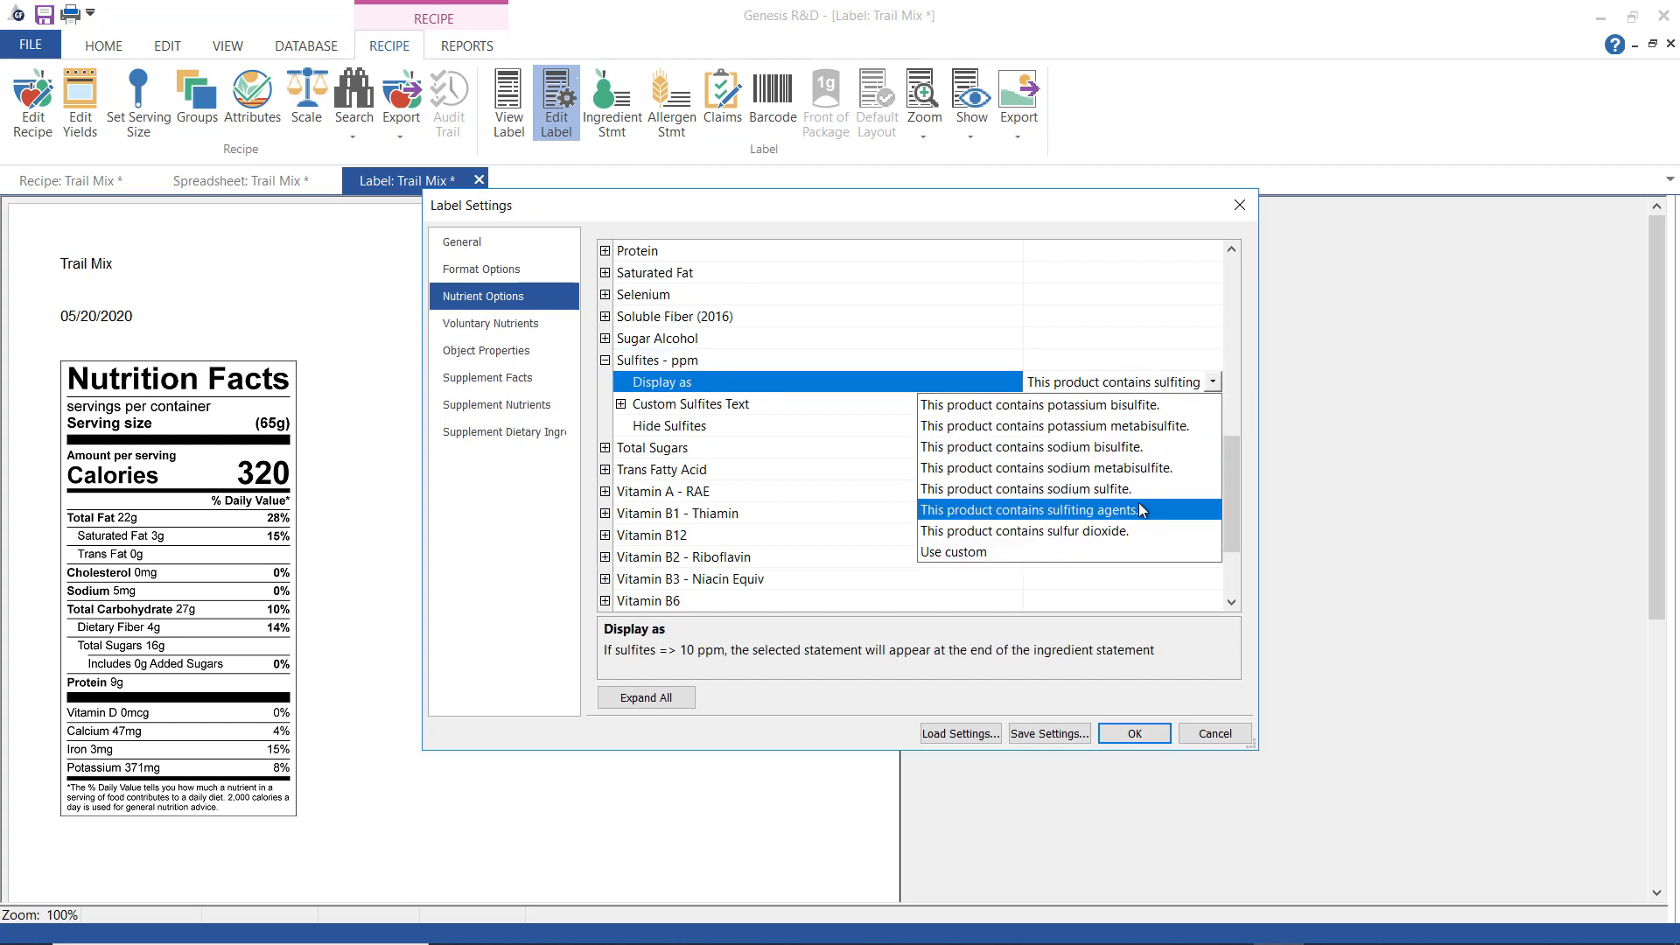
pyautogui.click(869, 409)
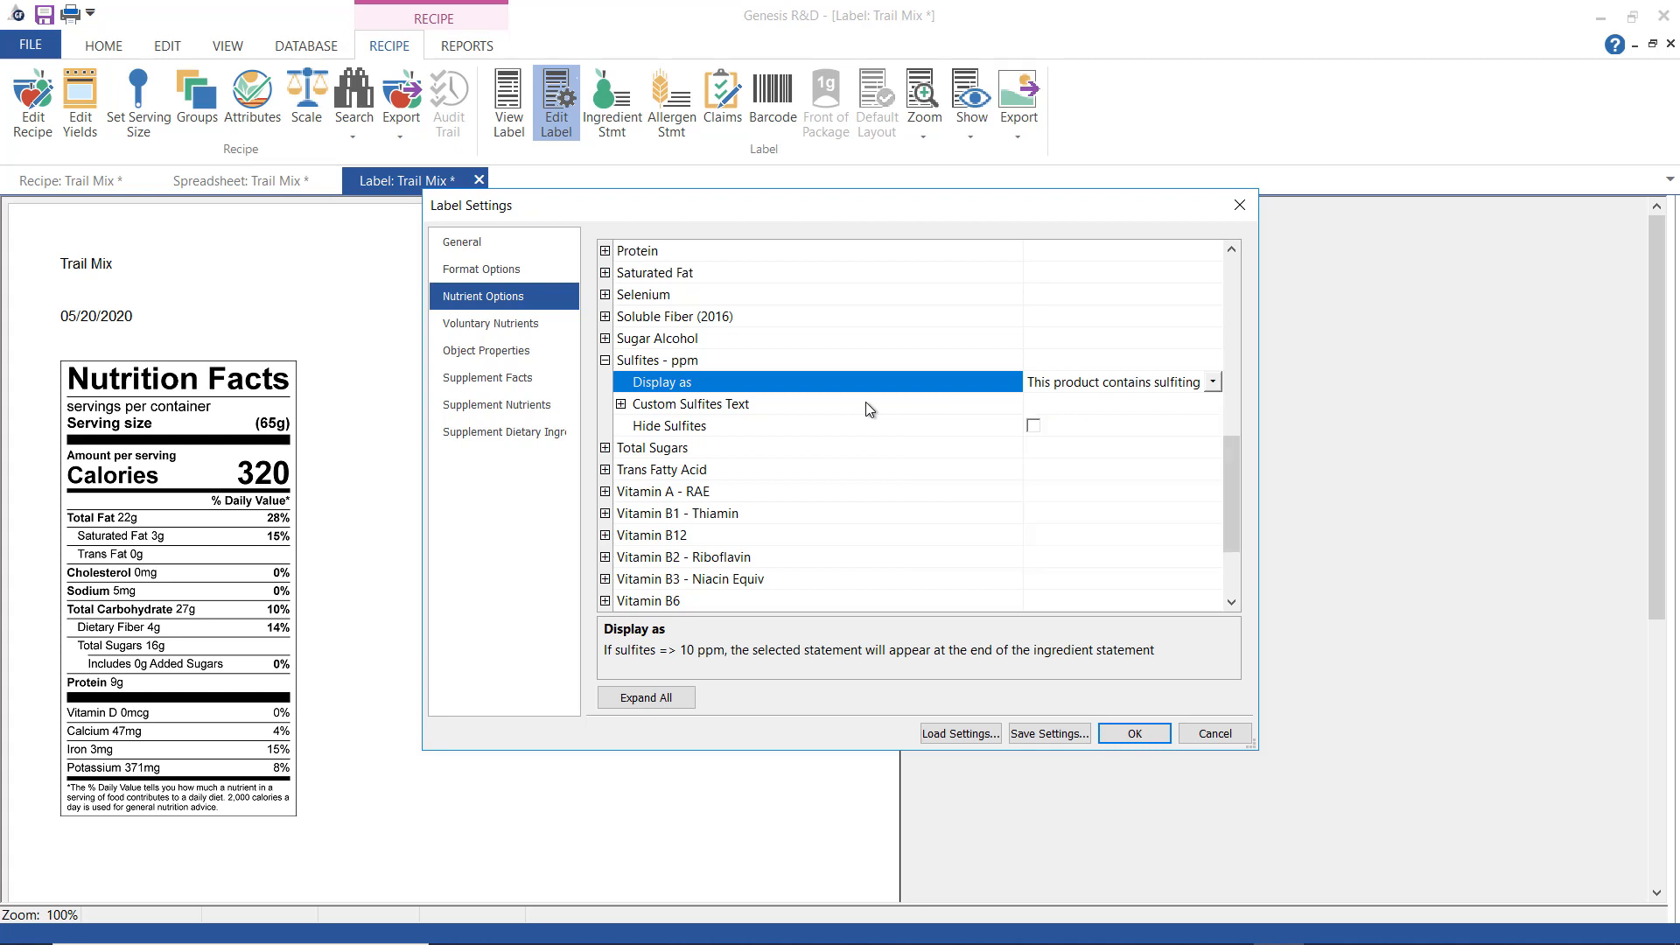
# Enable Hide Sulfites under Sulfites - ppm and apply the label settings.
pyautogui.click(1031, 424)
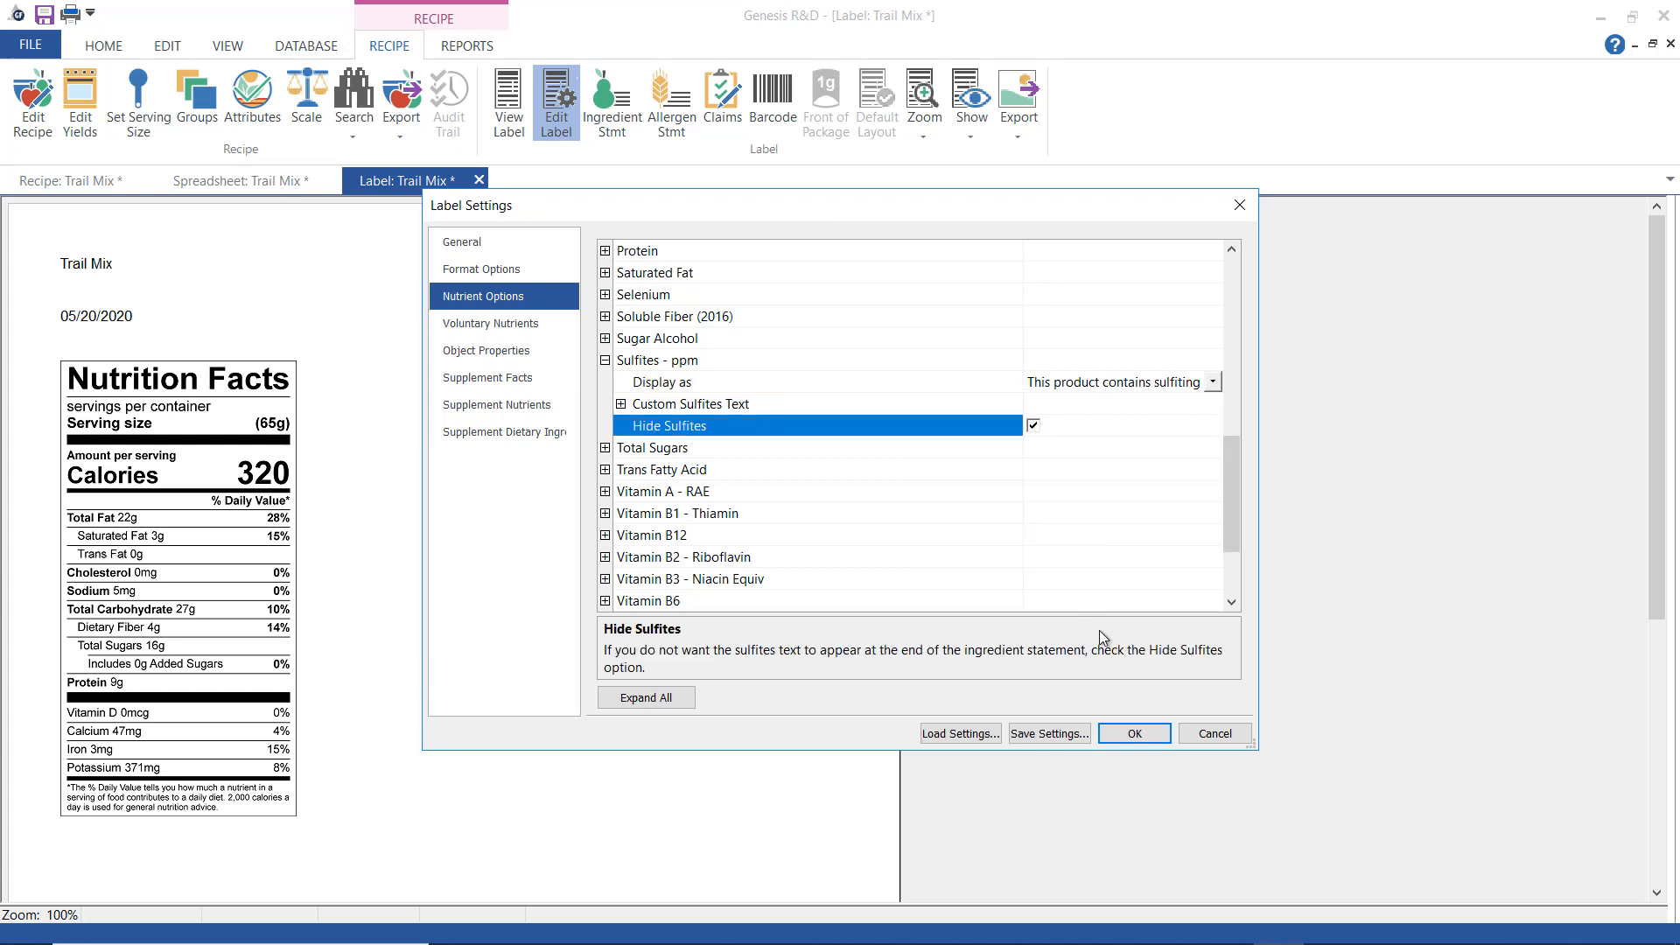
pyautogui.click(1137, 728)
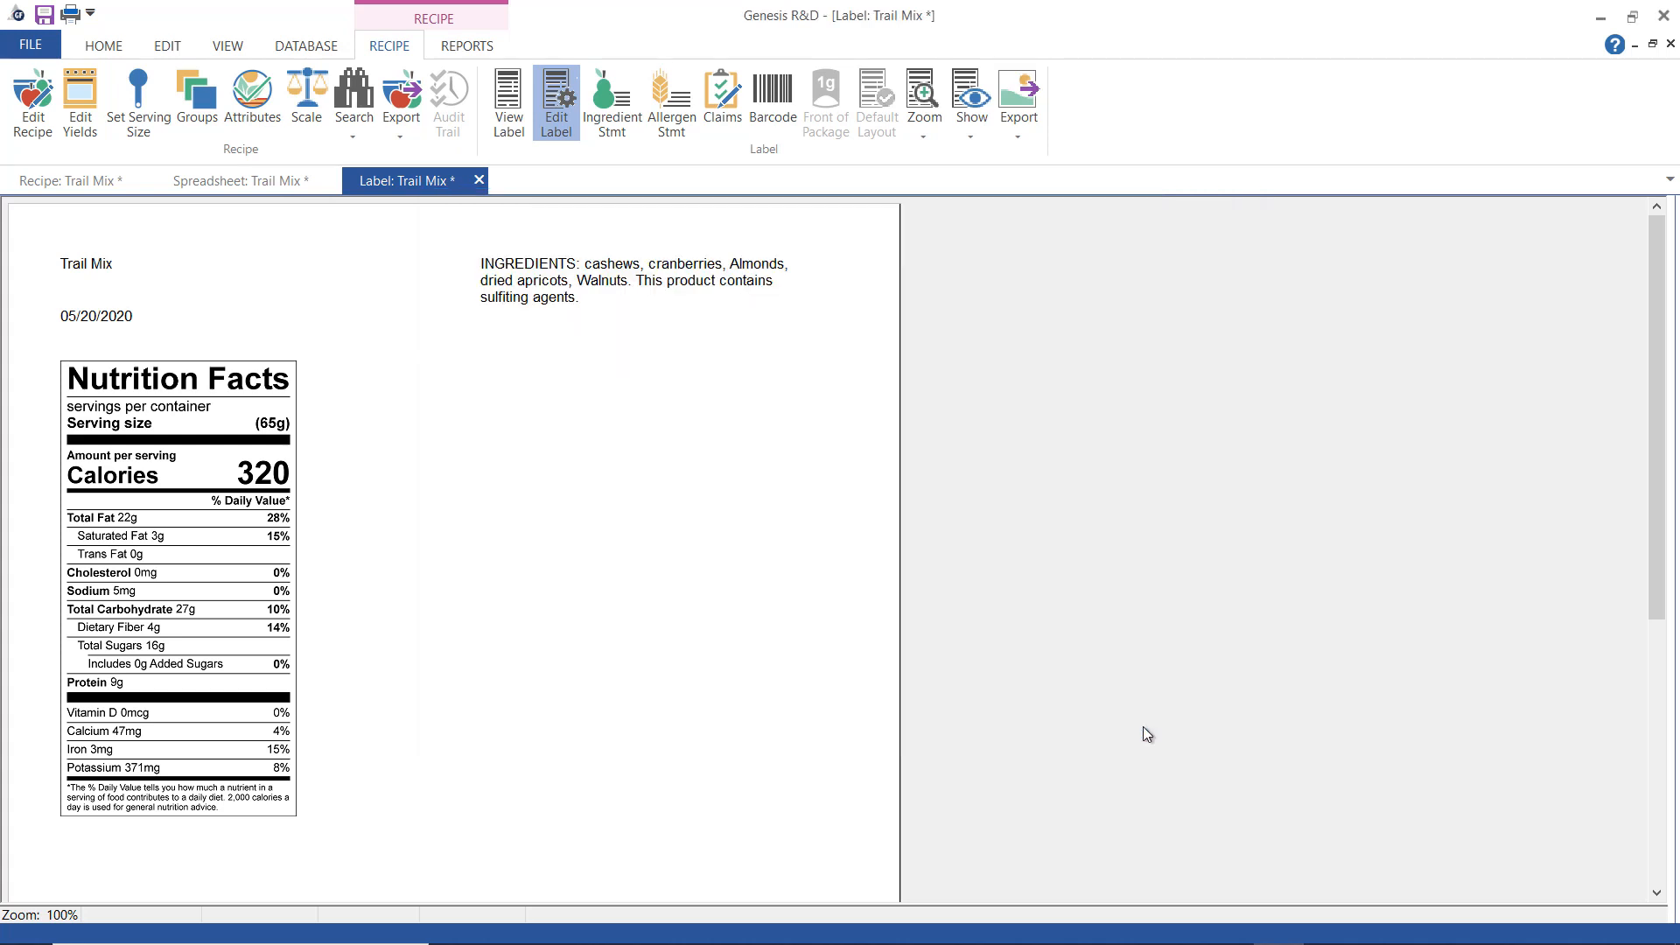